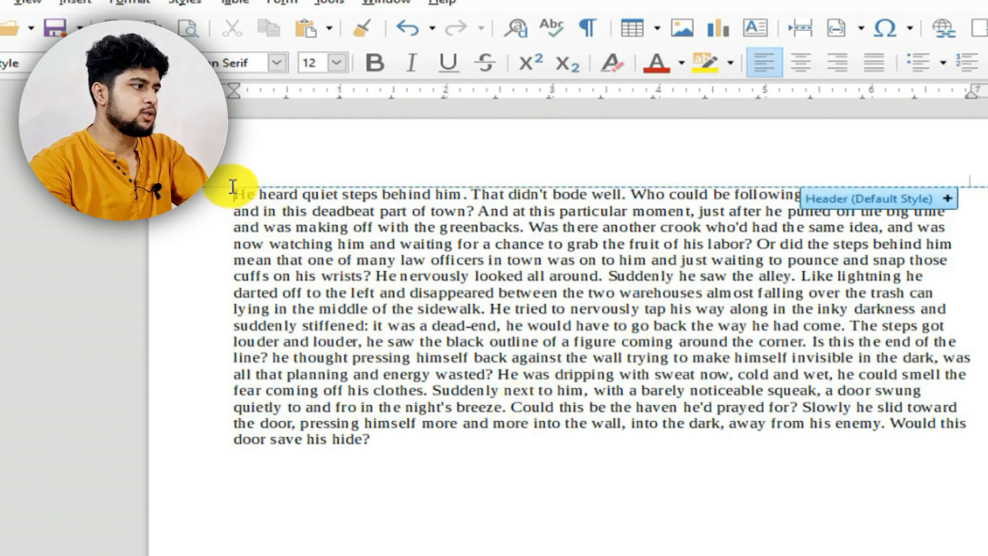
- Copy the opening sentence "He heard quiet steps behind him." from the paragraph
drag(233, 186, 474, 194)
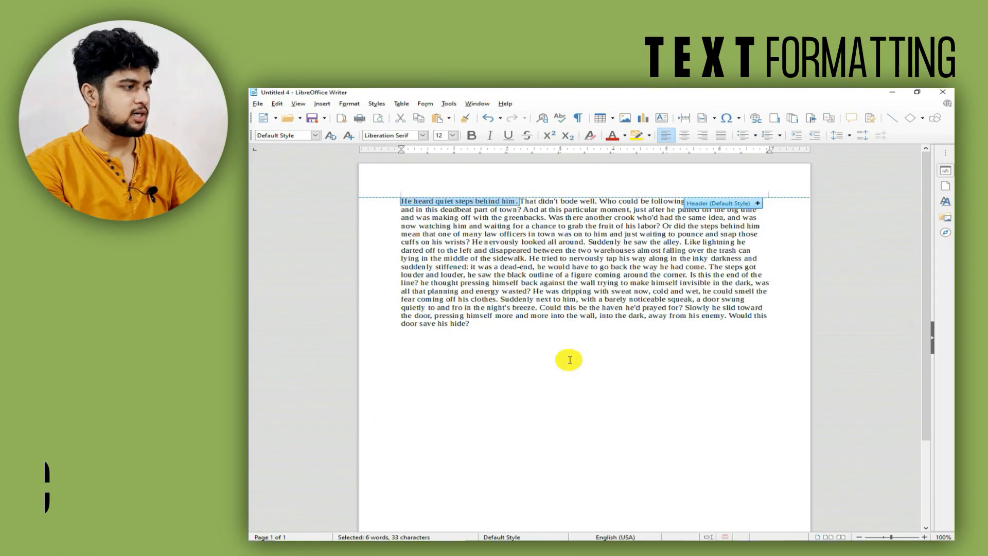
key(ctrl+c)
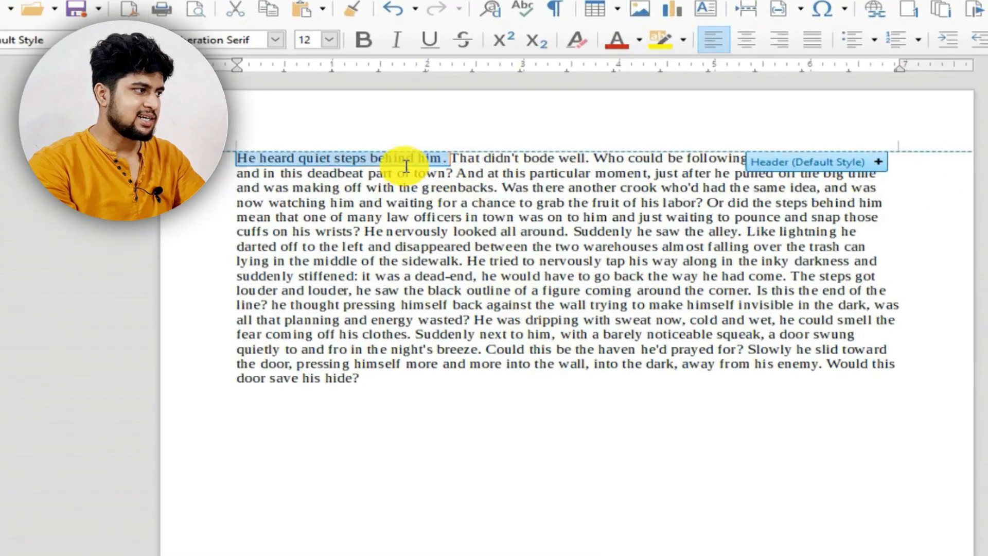
right_click(493, 205)
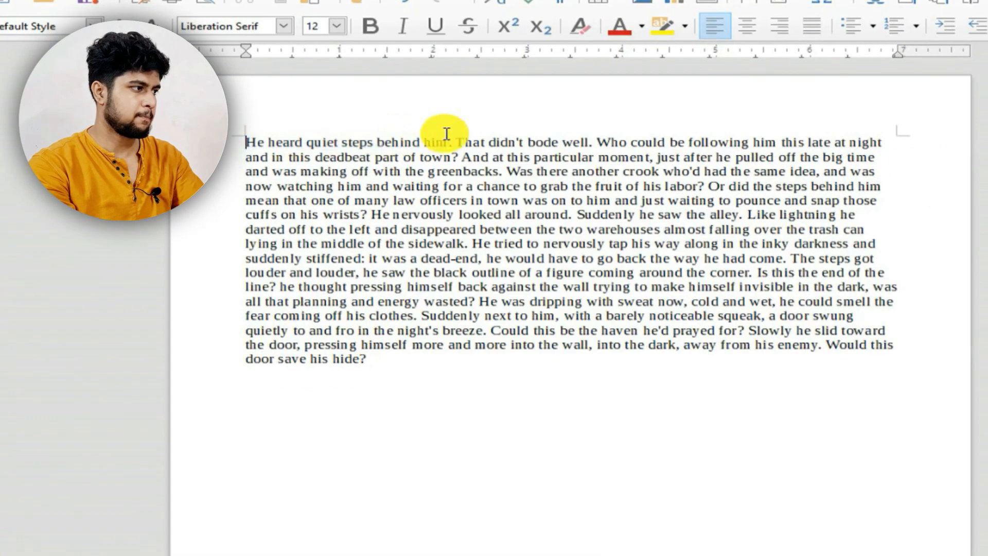
drag(237, 158, 445, 159)
right_click(426, 156)
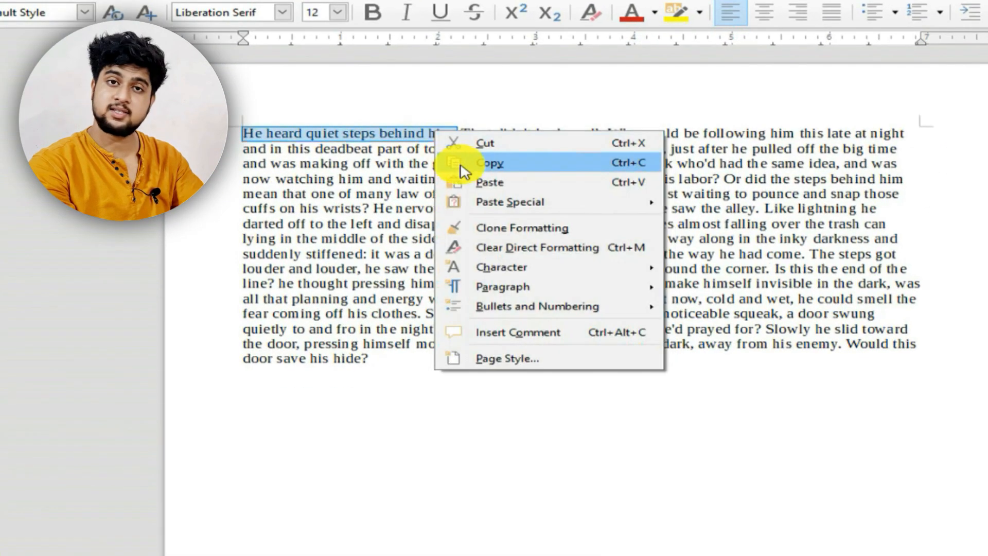
click(460, 164)
click(260, 29)
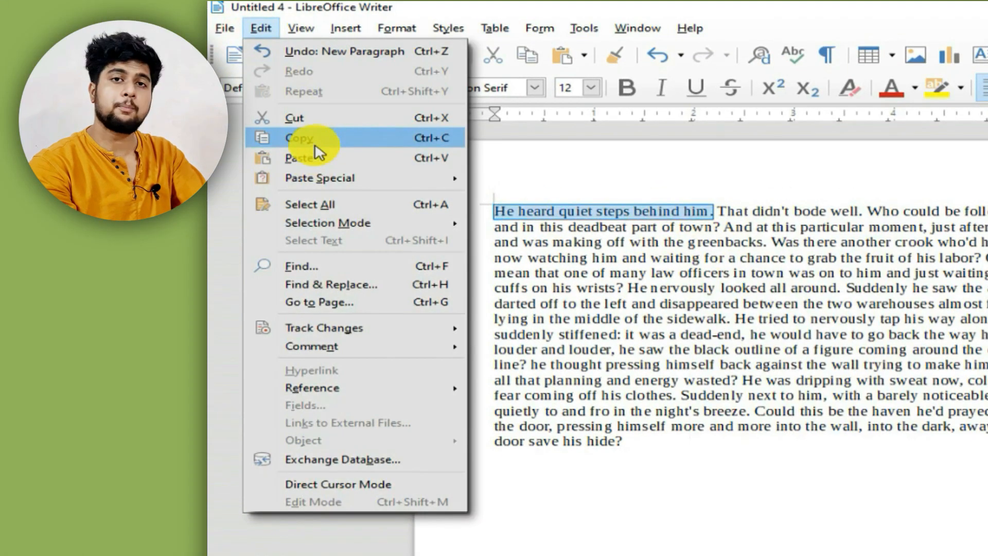
click(319, 142)
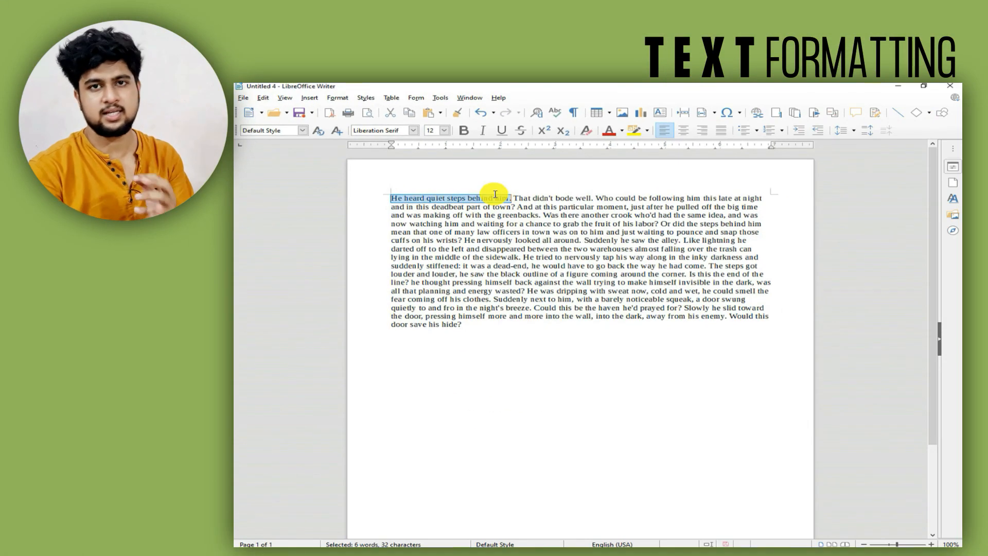
key(ctrl+c)
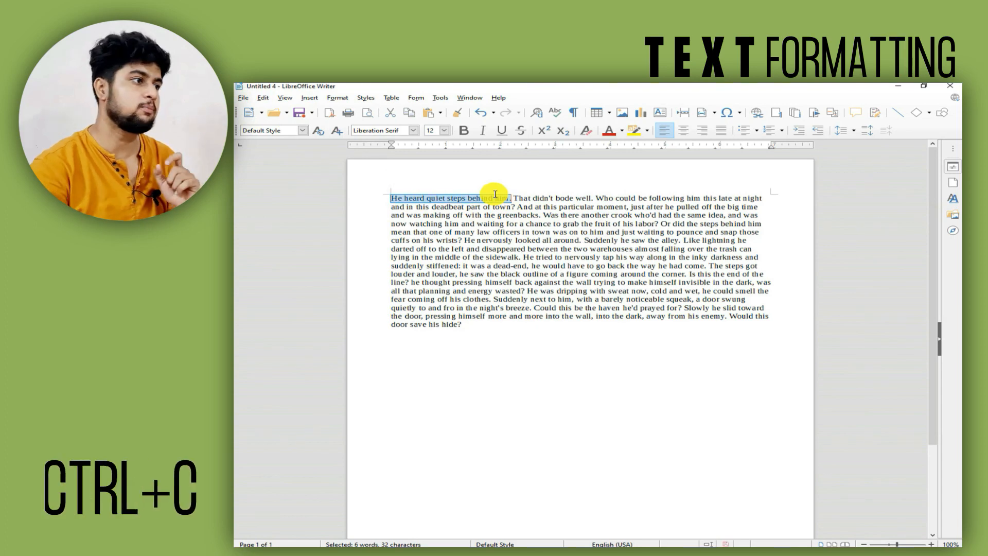
- Paste the copied sentence twice below the paragraph, on two consecutive lines
click(467, 366)
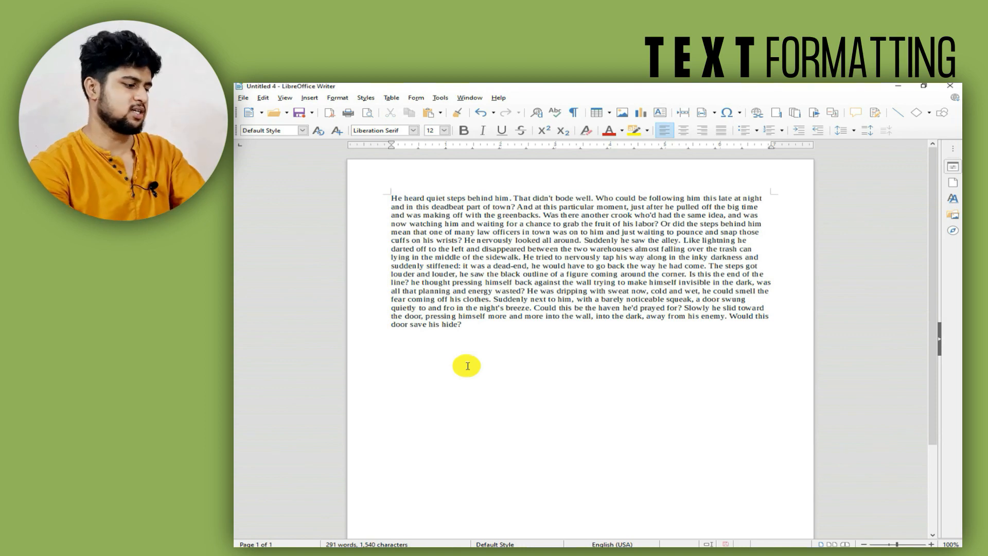
key(ctrl+v)
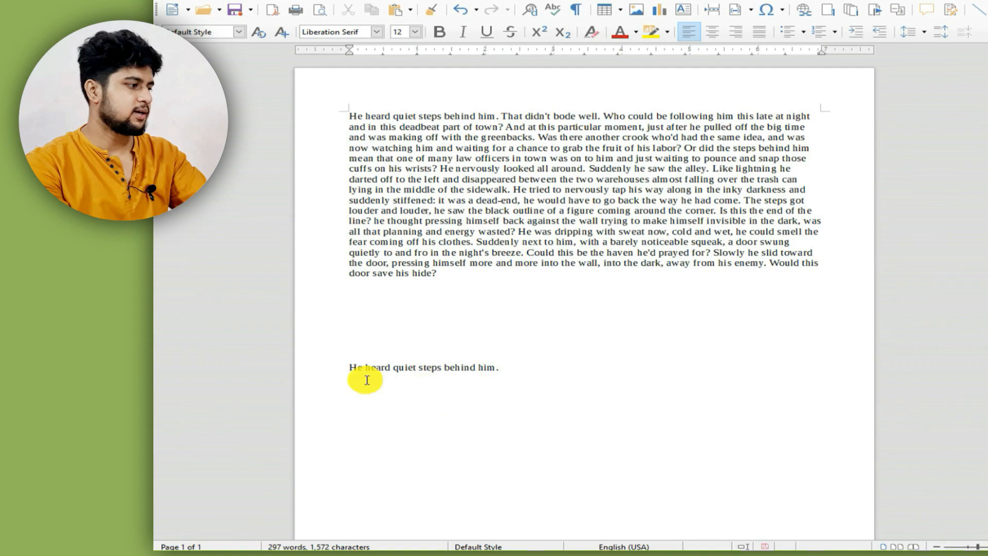
right_click(405, 410)
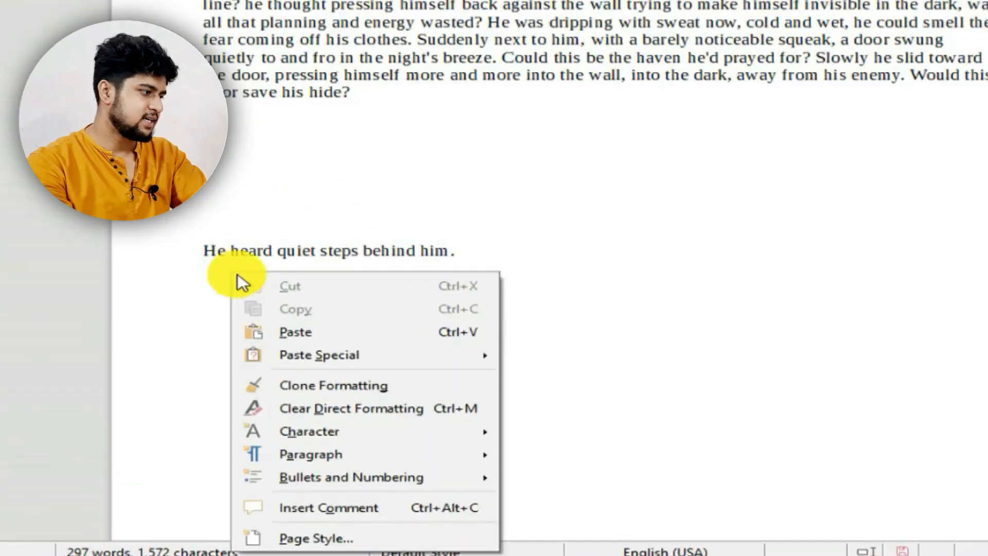
click(295, 332)
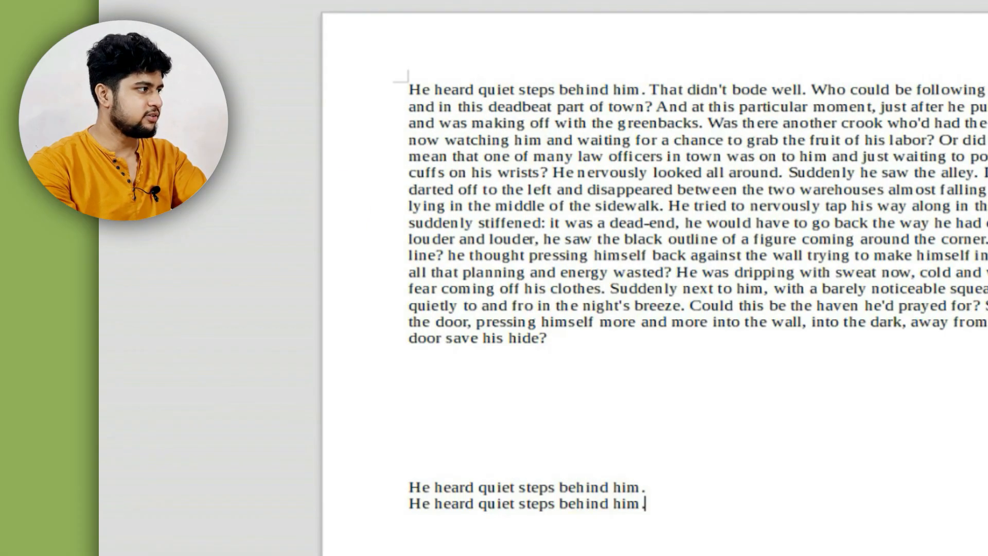
- Paste the sentence a third time after the second copy and move it onto its own line
click(267, 29)
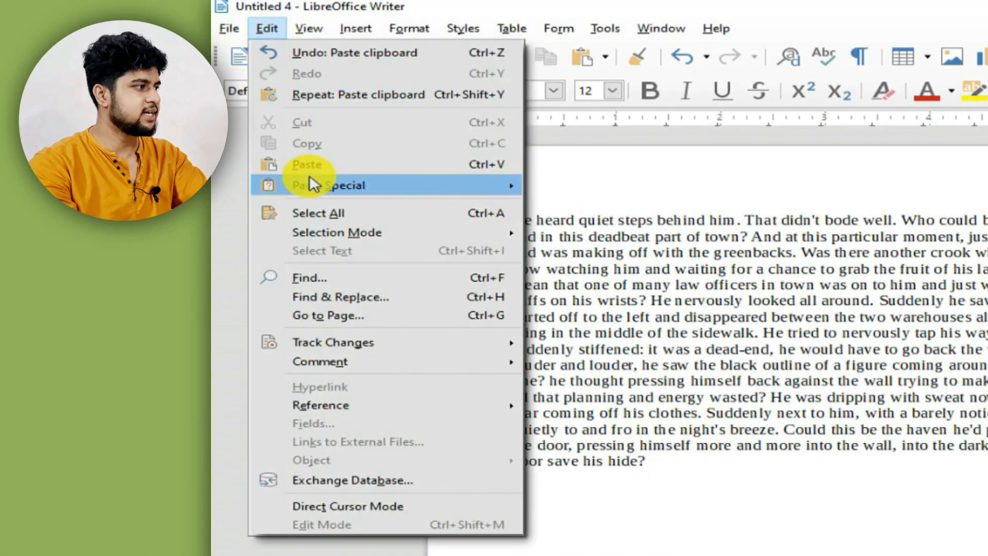
click(320, 164)
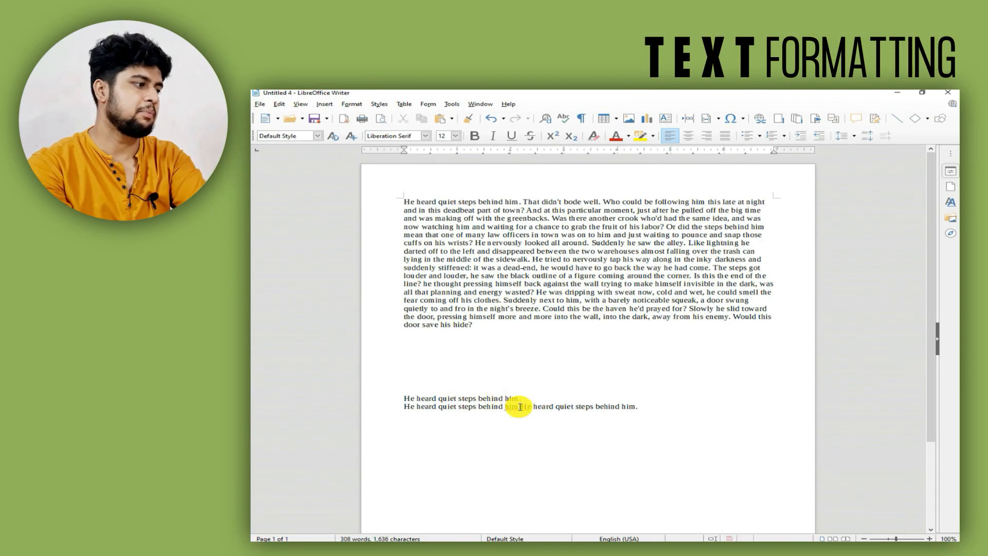
click(521, 407)
key(Return)
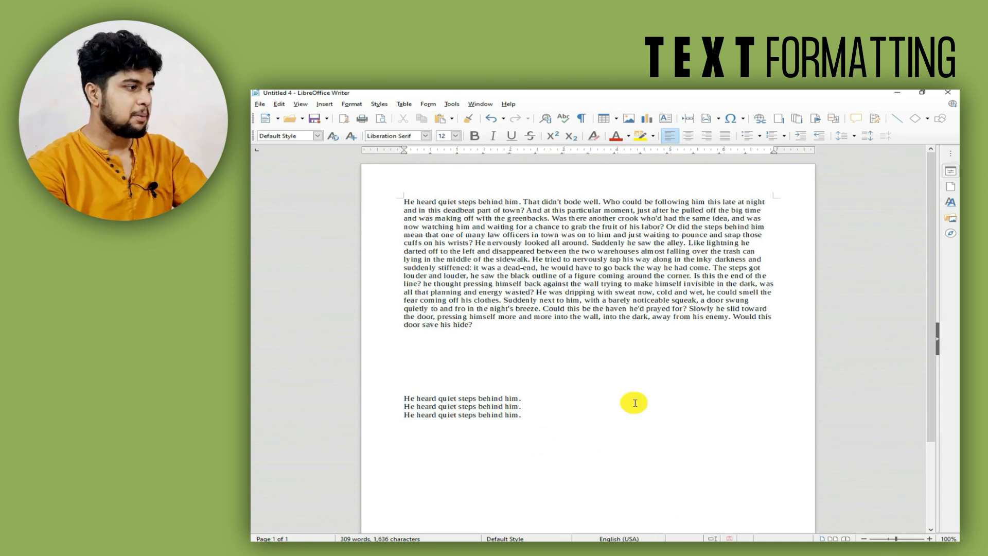
- Cut the text from "He heard quiet steps behind him." through "deadbeat part of town?" at the start of the main paragraph
click(404, 394)
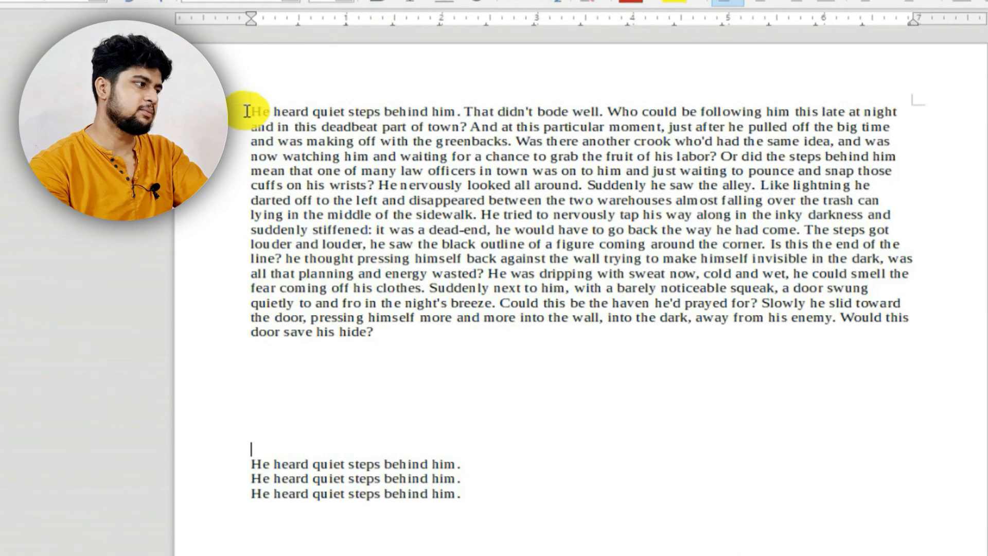
drag(247, 111, 530, 112)
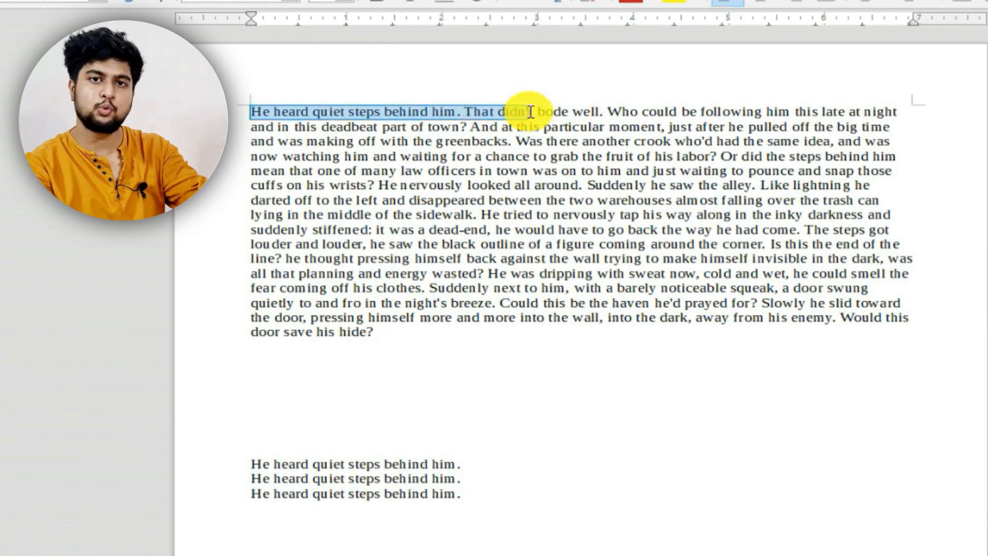
drag(531, 112, 465, 126)
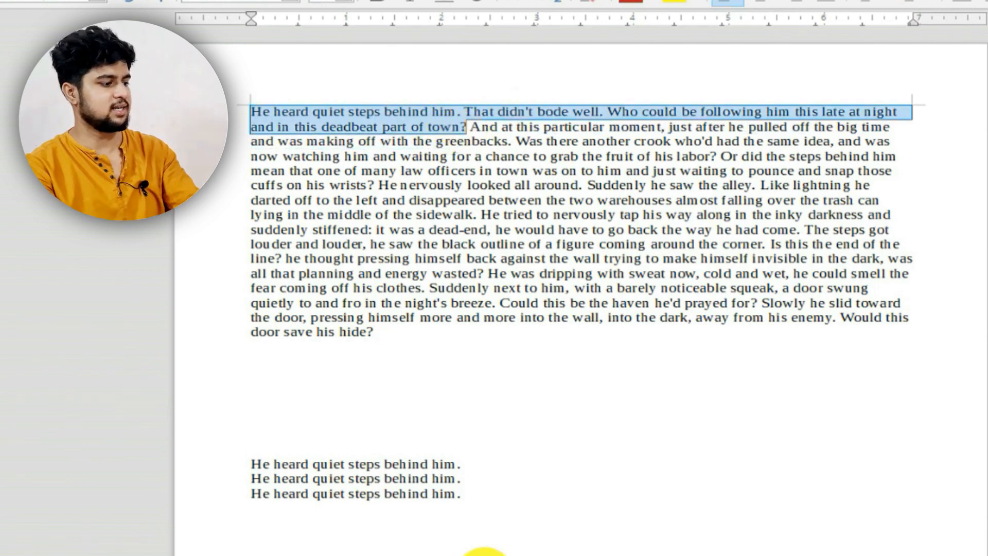
key(ctrl+x)
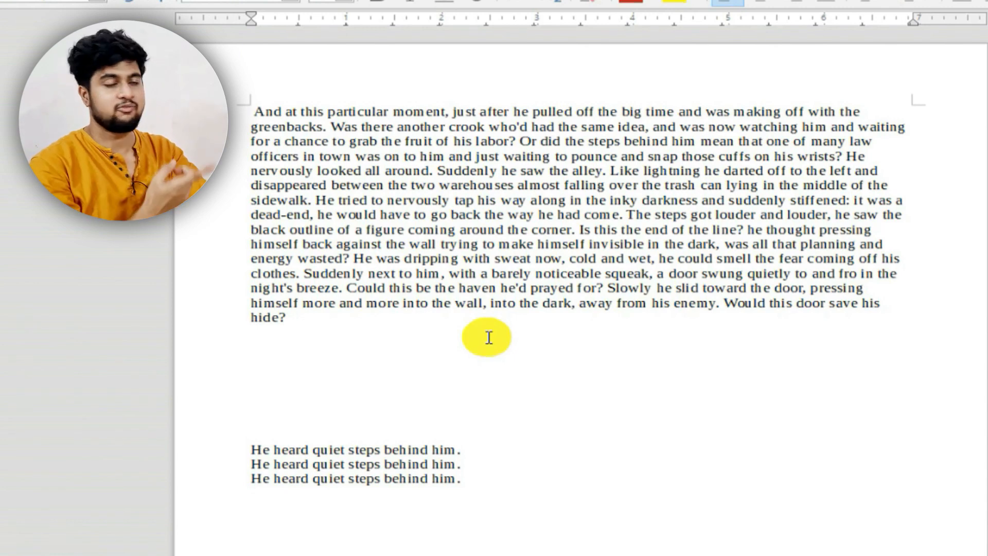
- Insert blank lines after the last repeated sentence and paste the cut text there
click(553, 481)
key(Return)
key(Return)
key(Return)
key(Return)
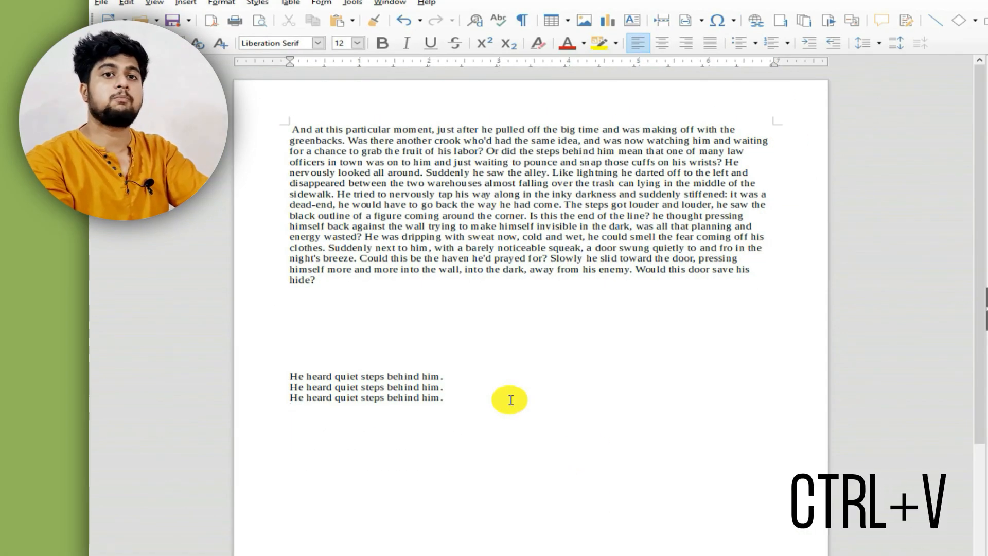
key(ctrl+v)
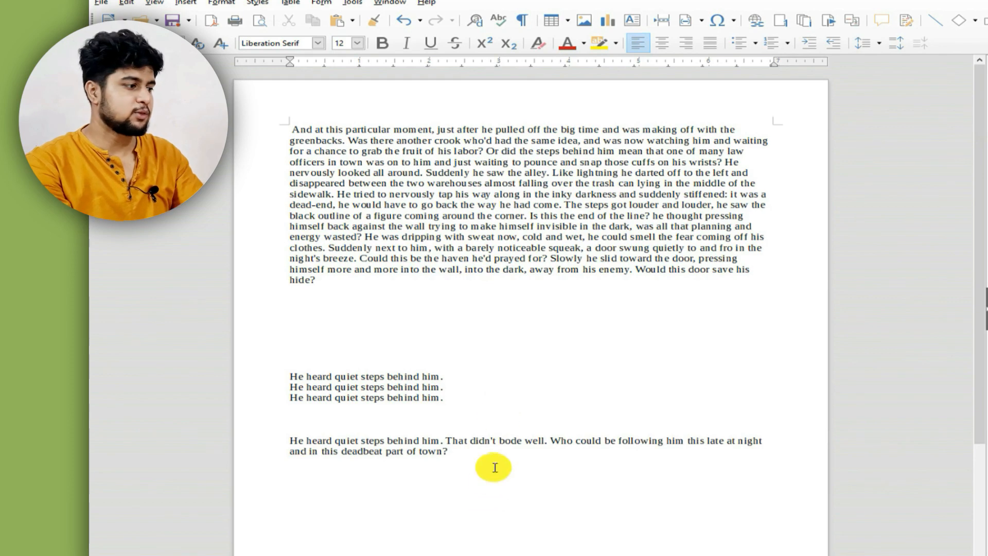
key(ctrl+c)
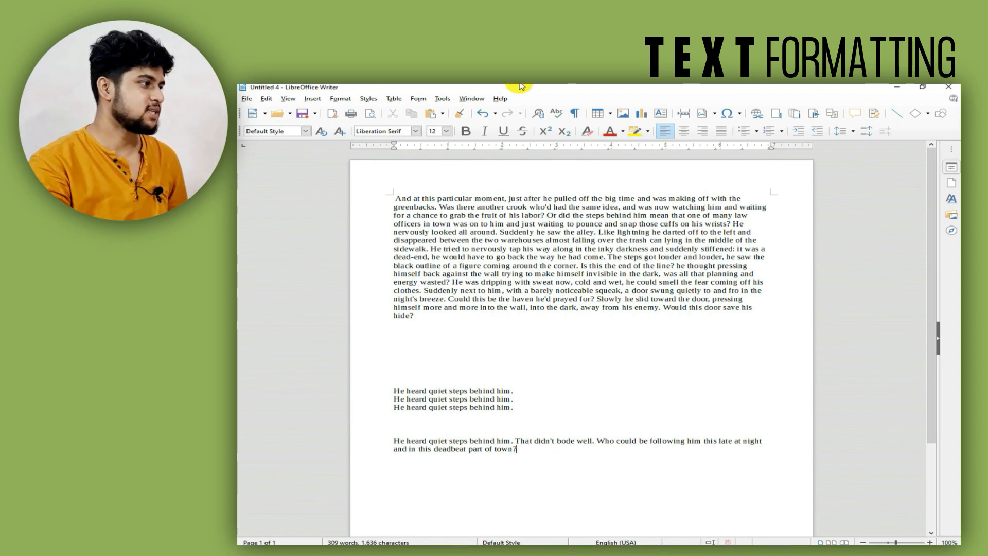
- Set the font size of the paragraph's first sentence, ending in "greenbacks.", to 22
drag(397, 198, 437, 207)
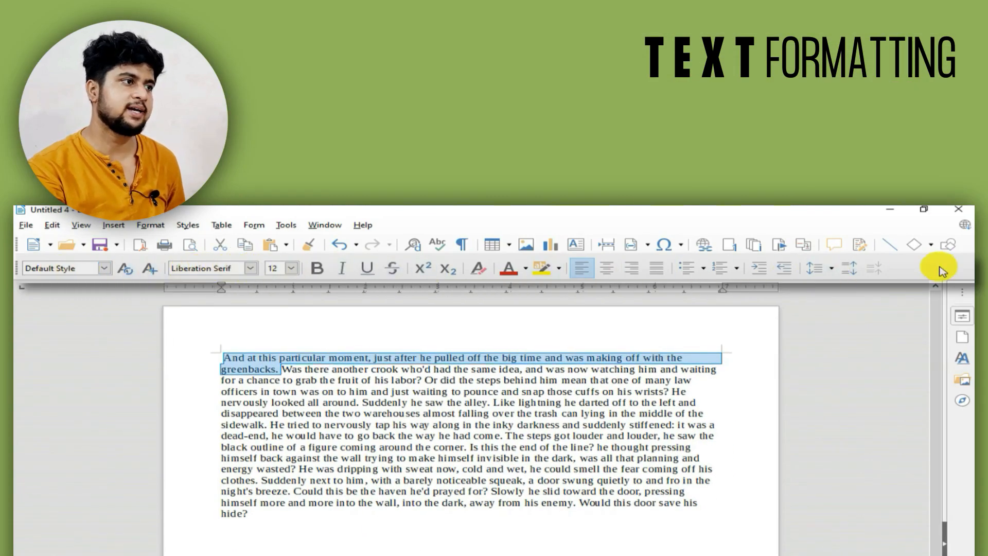
click(292, 268)
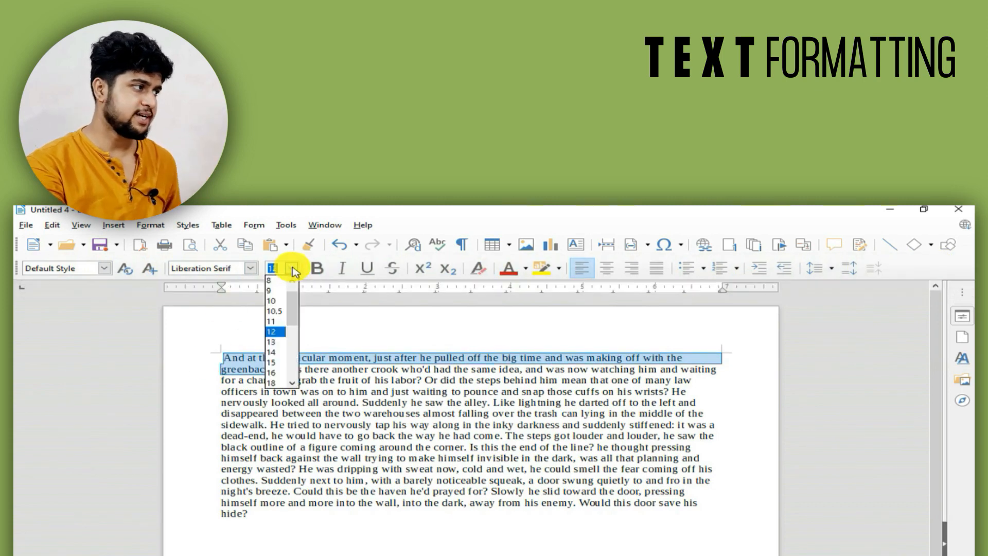
scroll(294, 320, down, 1)
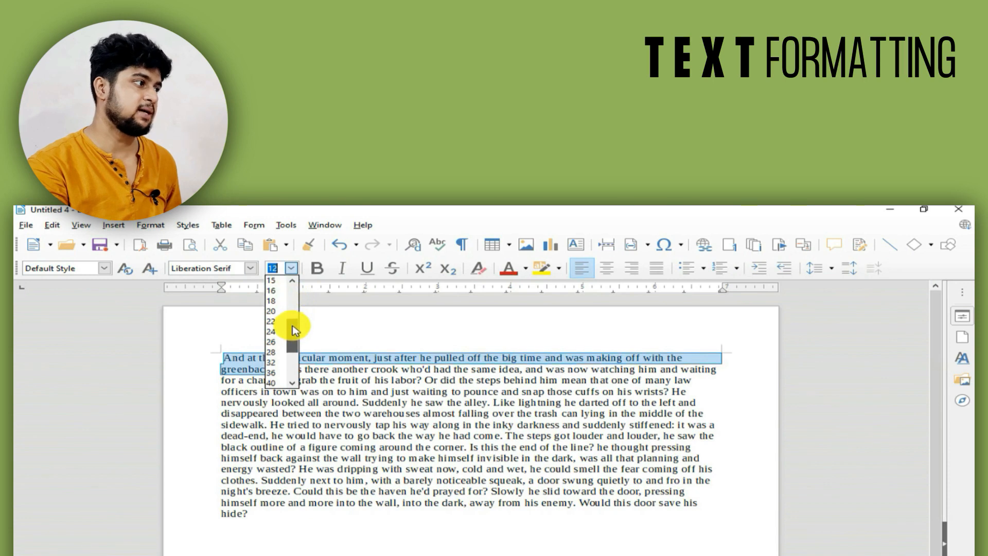
click(274, 323)
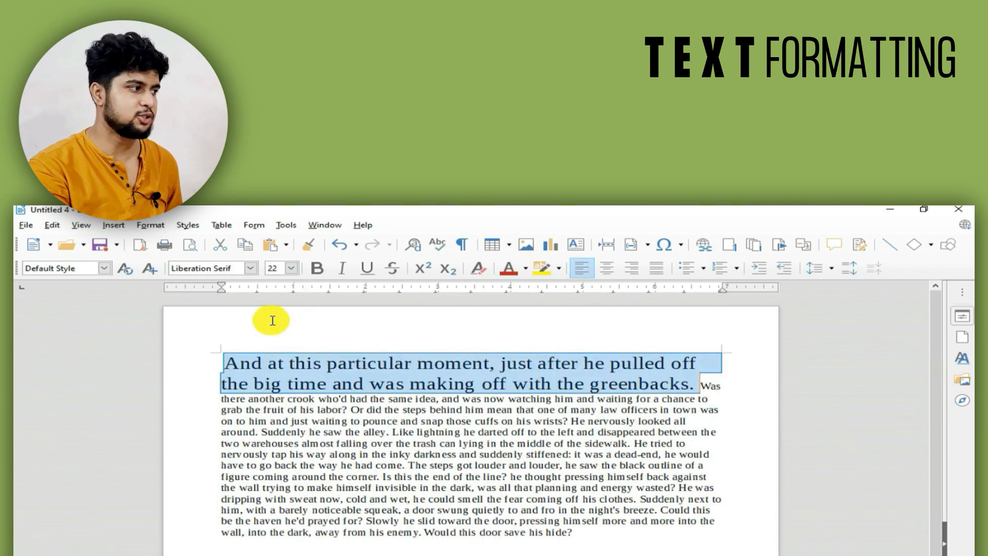
click(332, 420)
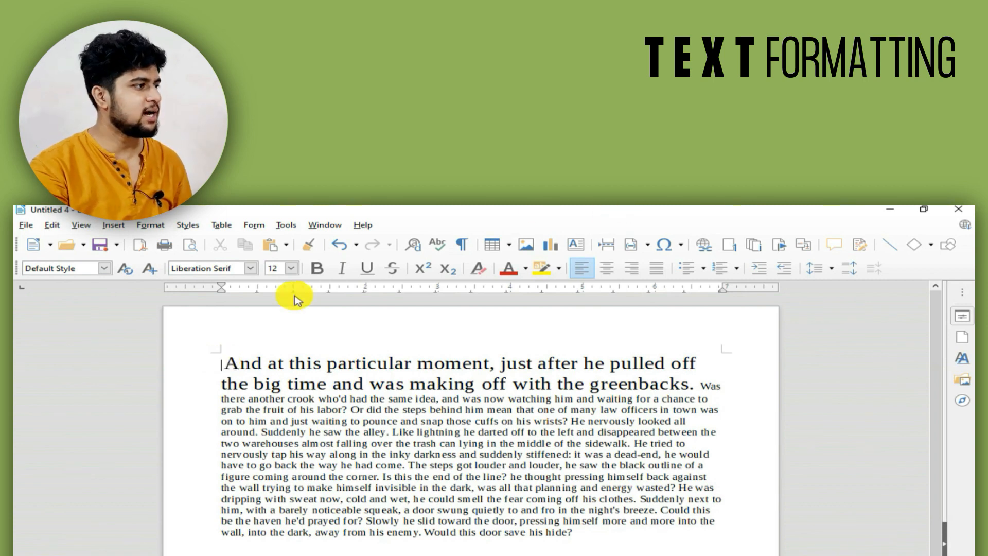
click(275, 269)
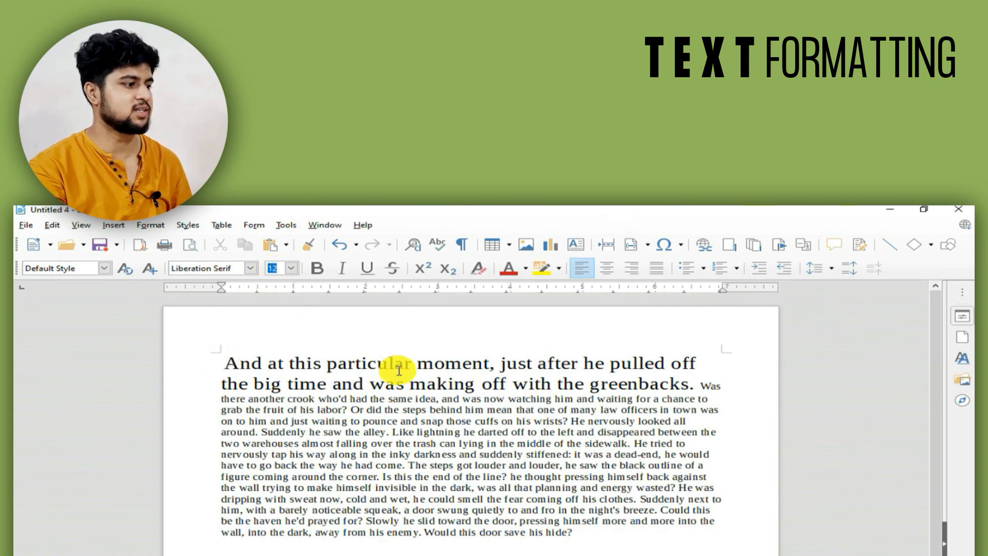
click(291, 268)
drag(296, 300, 296, 378)
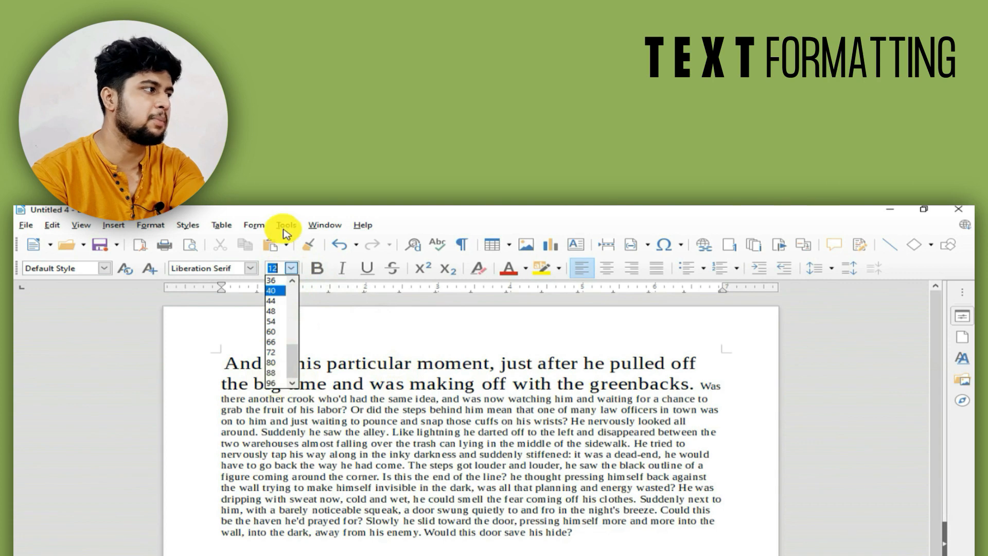
click(282, 273)
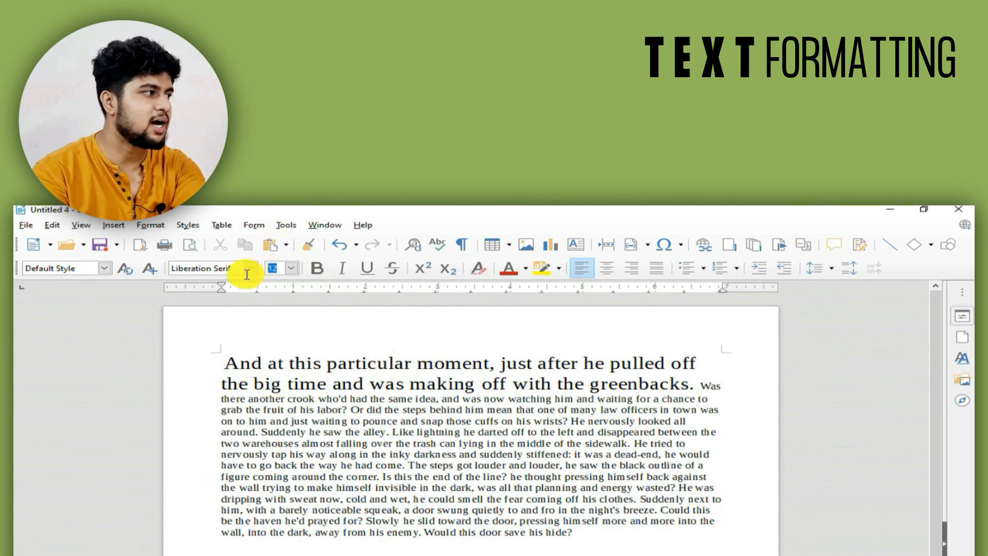
text(5)
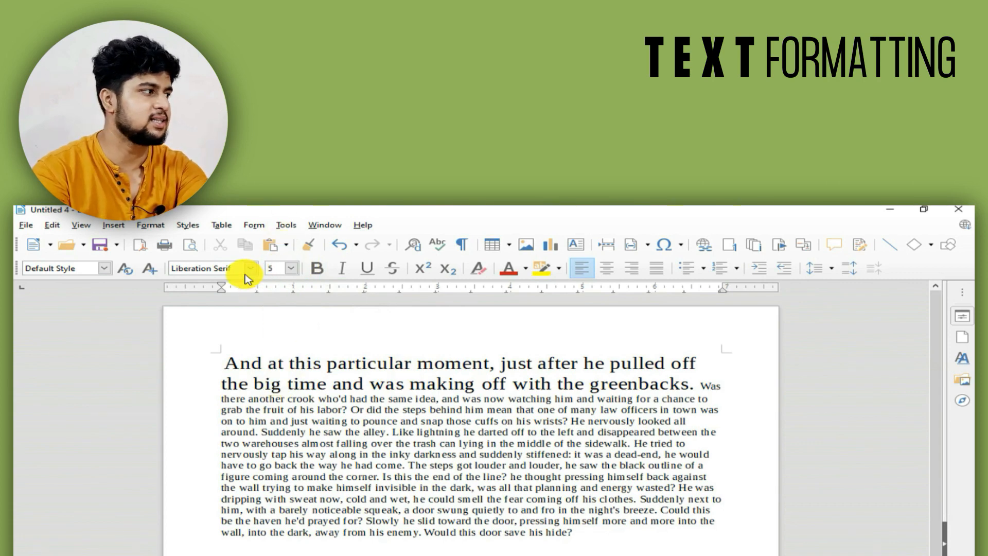
key(BackSpace)
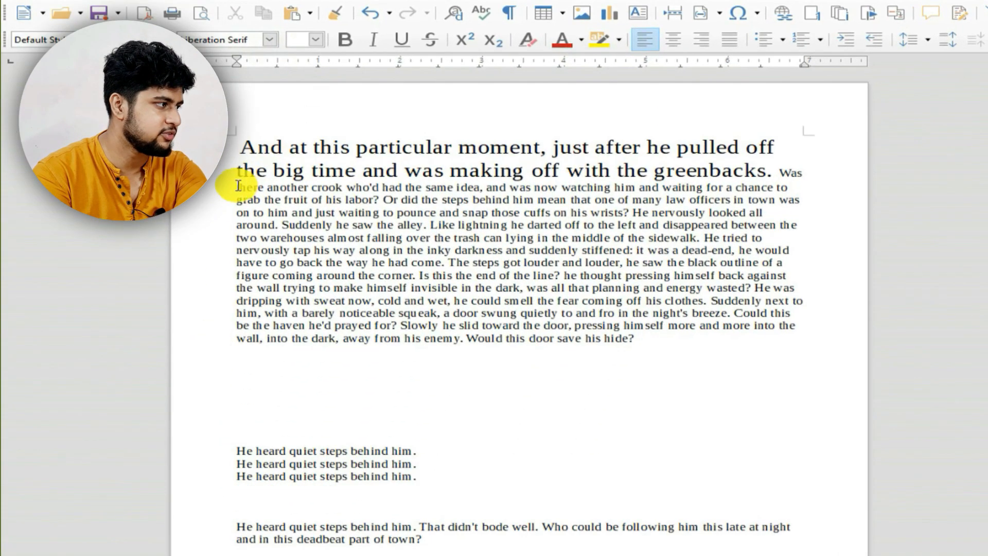
- Set the font size of the letter "t" in "there another crook" to 200
click(238, 186)
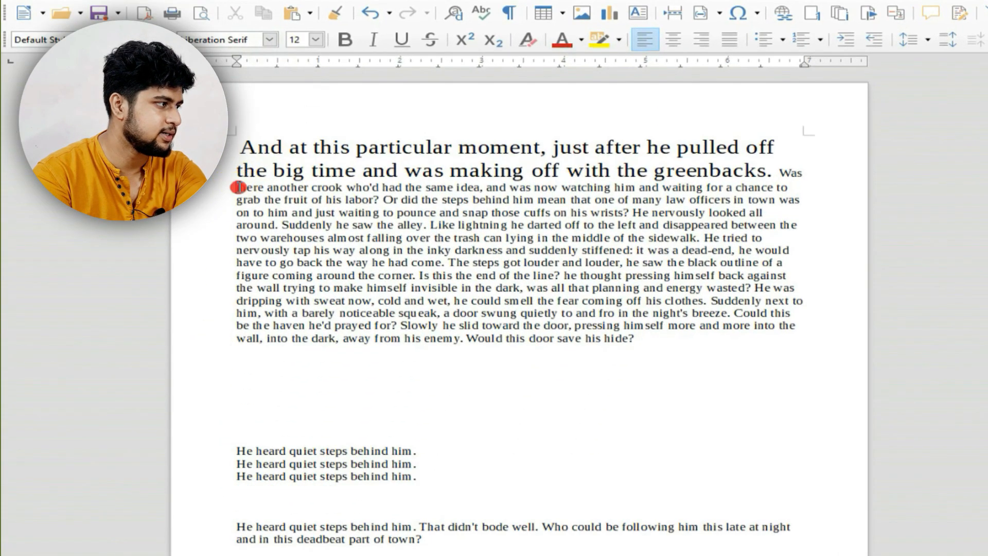
click(317, 40)
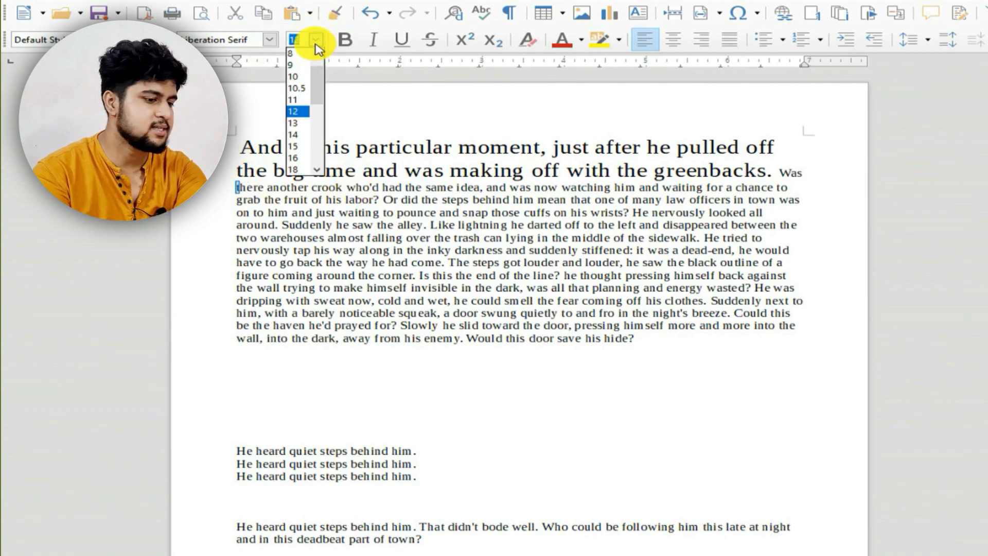
text(200)
key(Return)
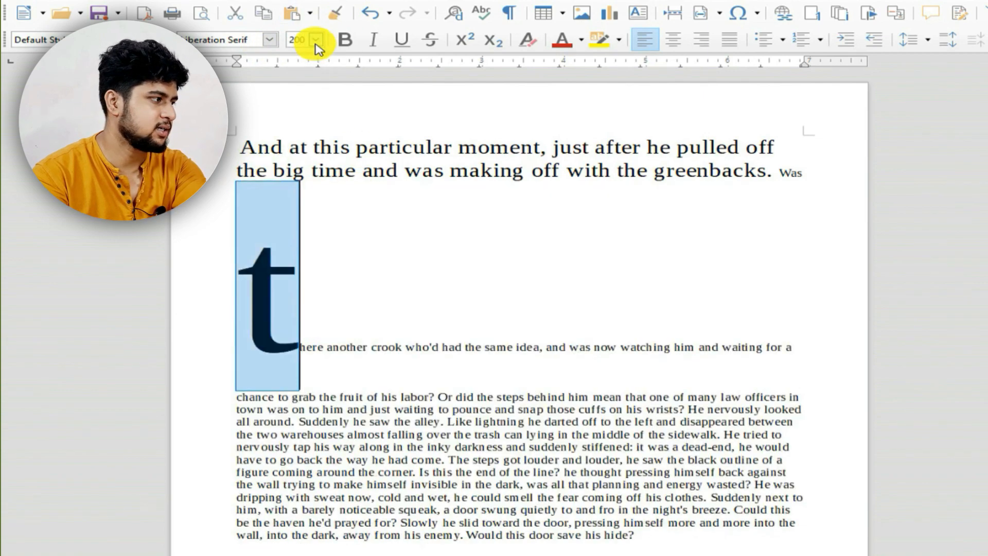
click(324, 334)
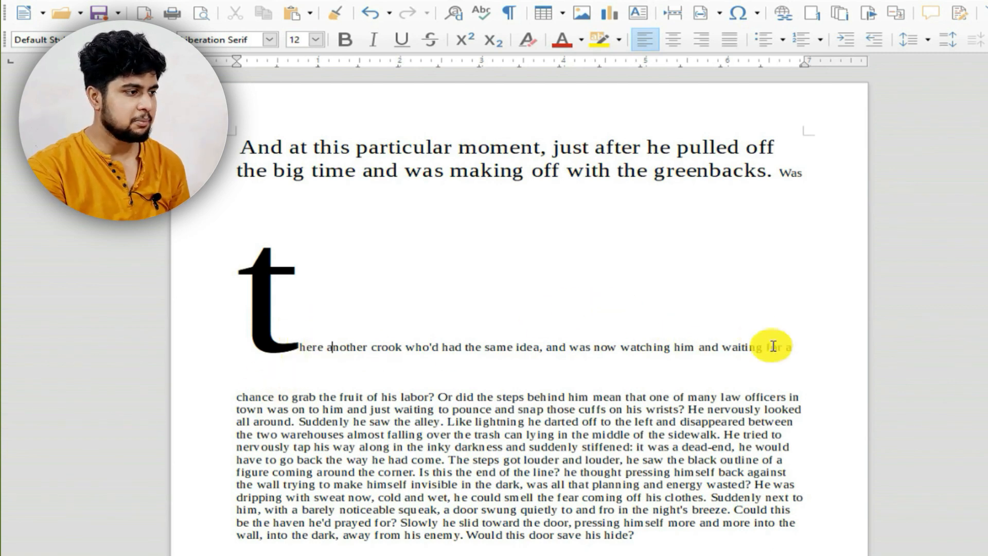
- Set the font size of the word "for" in "waiting for a chance" to 96 using the character properties in the sidebar
drag(767, 348, 782, 350)
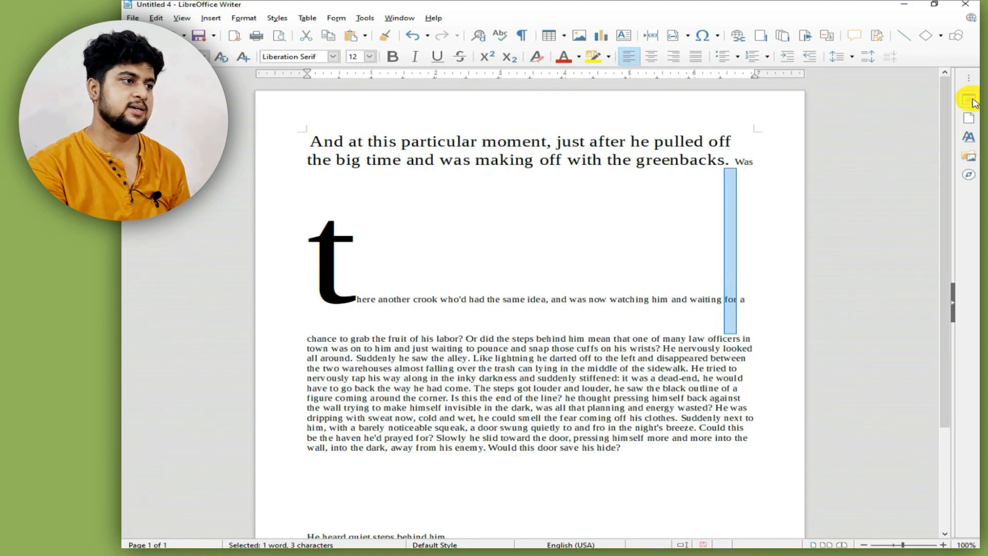
click(968, 100)
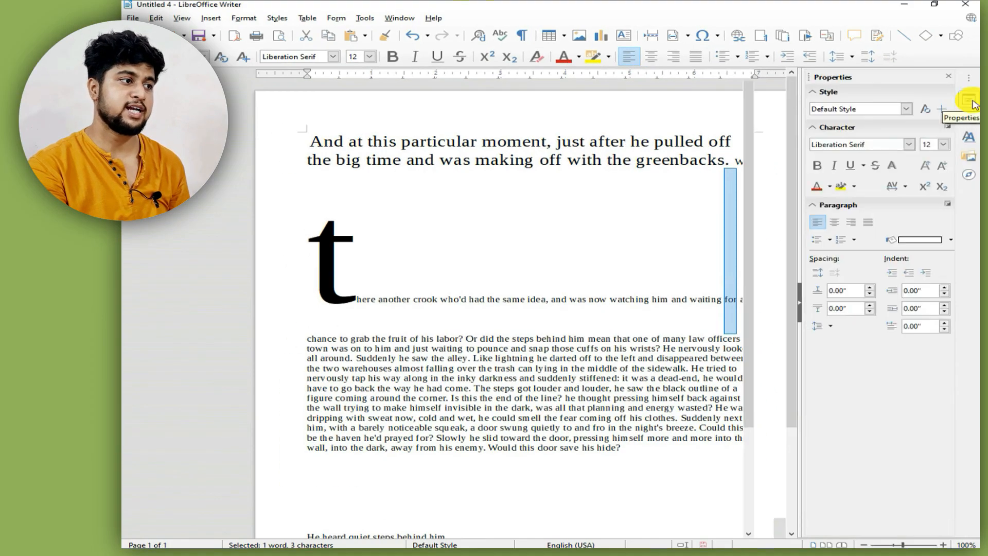
click(943, 144)
drag(944, 178, 943, 232)
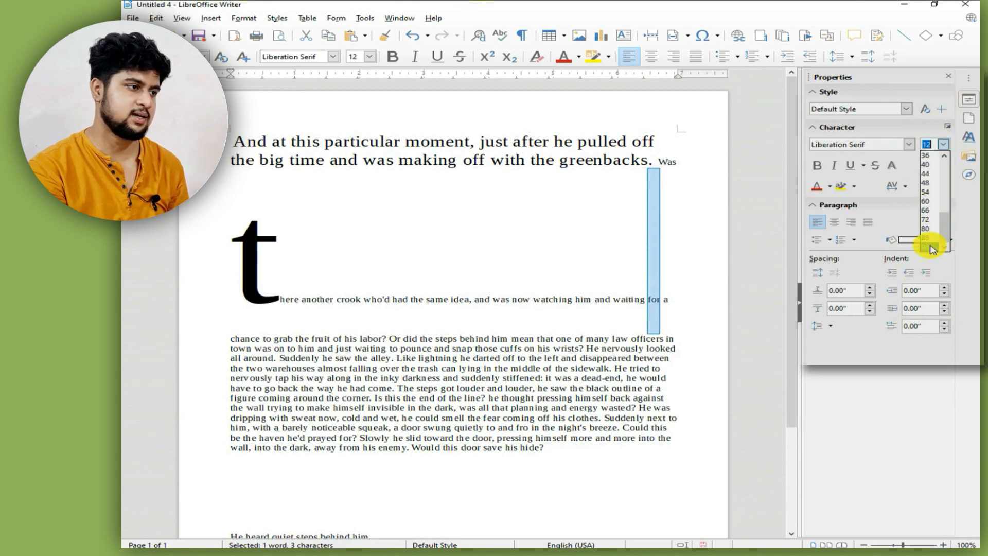
click(926, 247)
click(570, 355)
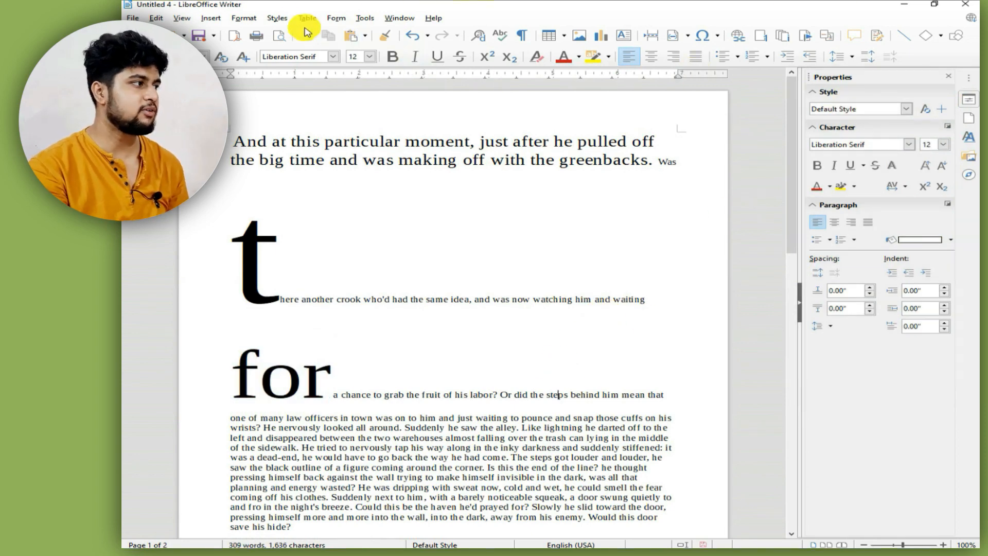
- Set the font size of the word "steps" in "Or did the steps behind him" to 44 pt through the Character dialog
click(253, 18)
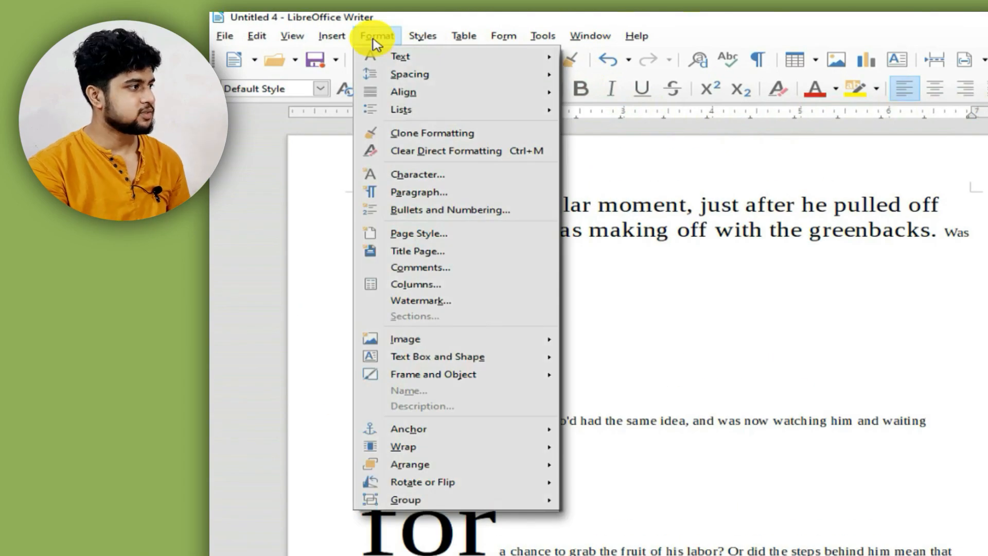
click(405, 174)
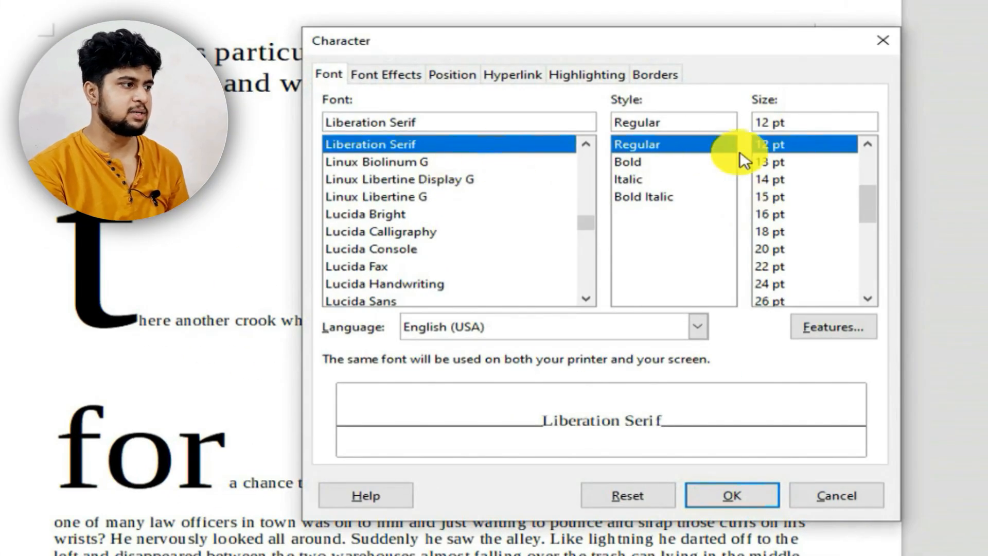
click(787, 214)
drag(868, 206, 871, 280)
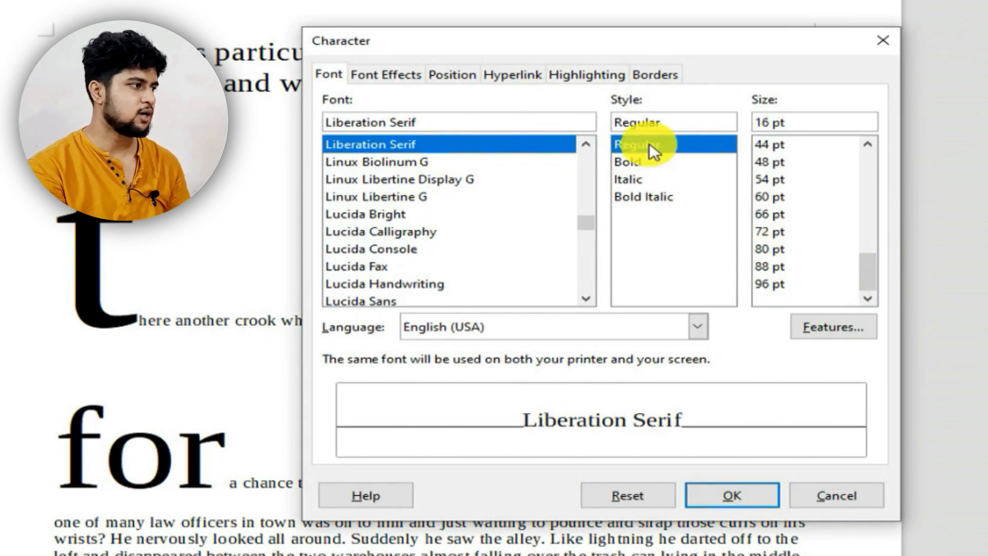
click(796, 249)
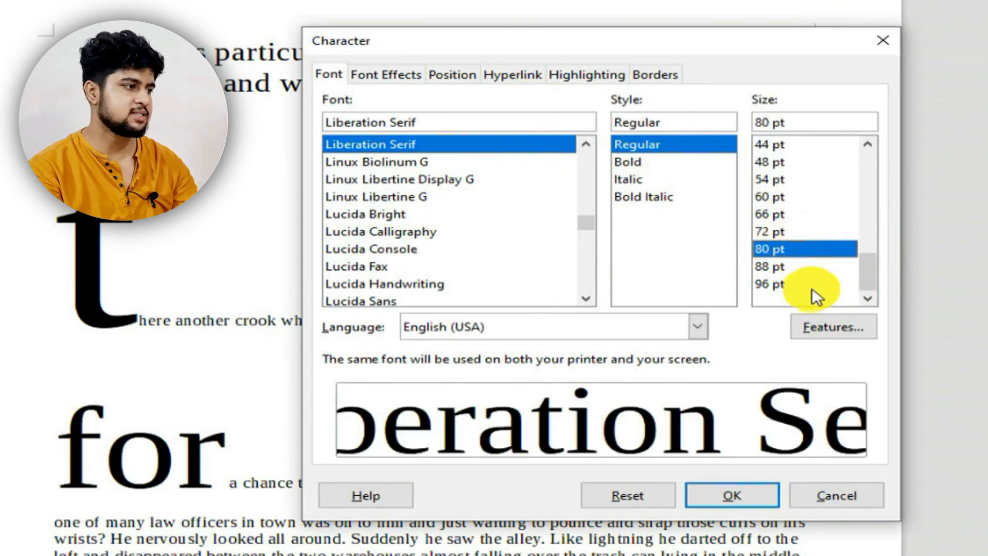
click(809, 284)
click(777, 147)
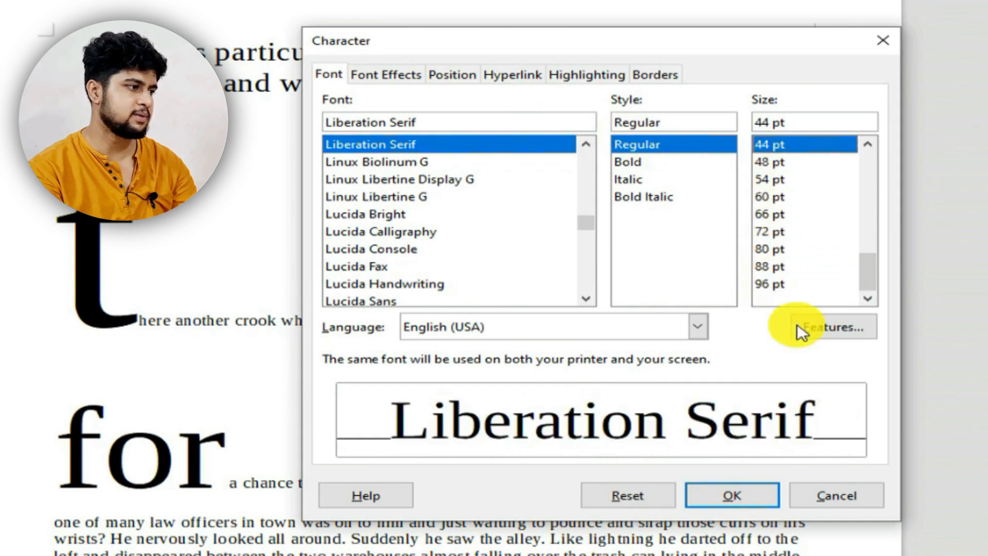
click(758, 502)
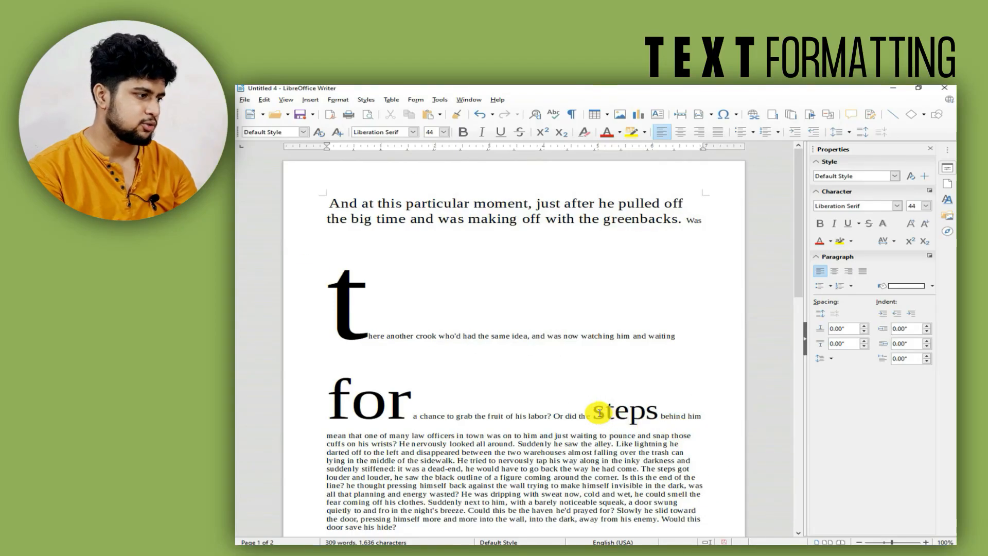
- Select the enlarged word "steps", collapse the properties sidebar, and clear the selection
drag(606, 414, 657, 413)
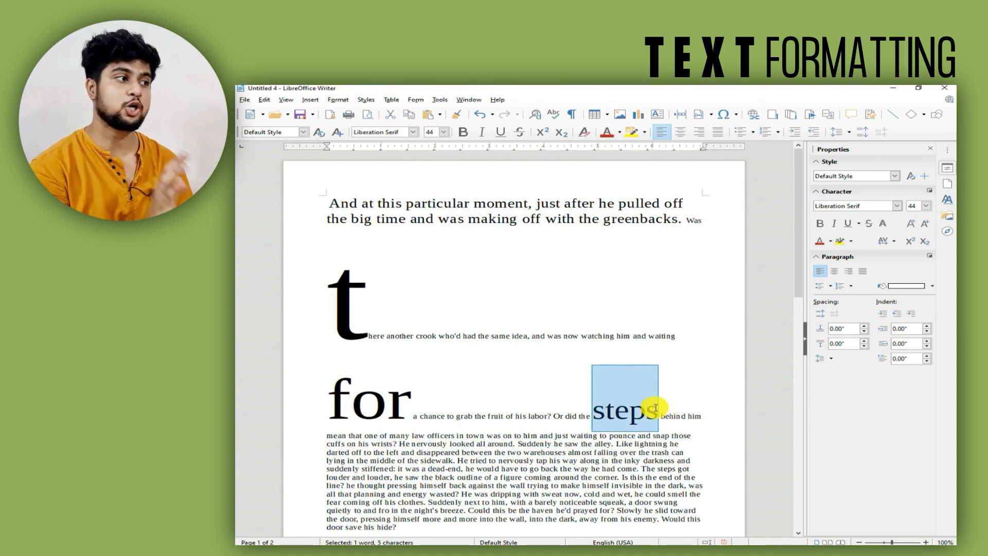
click(806, 340)
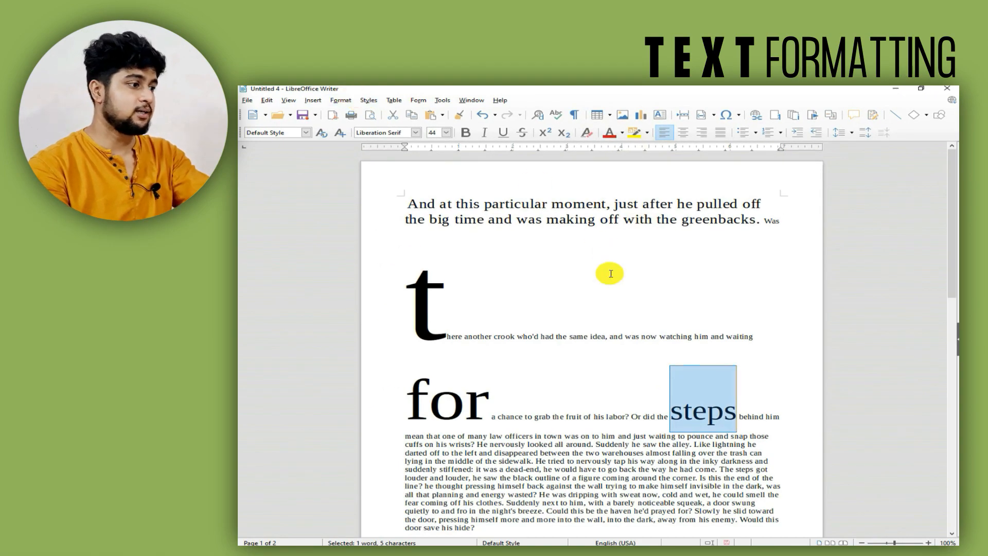
click(590, 375)
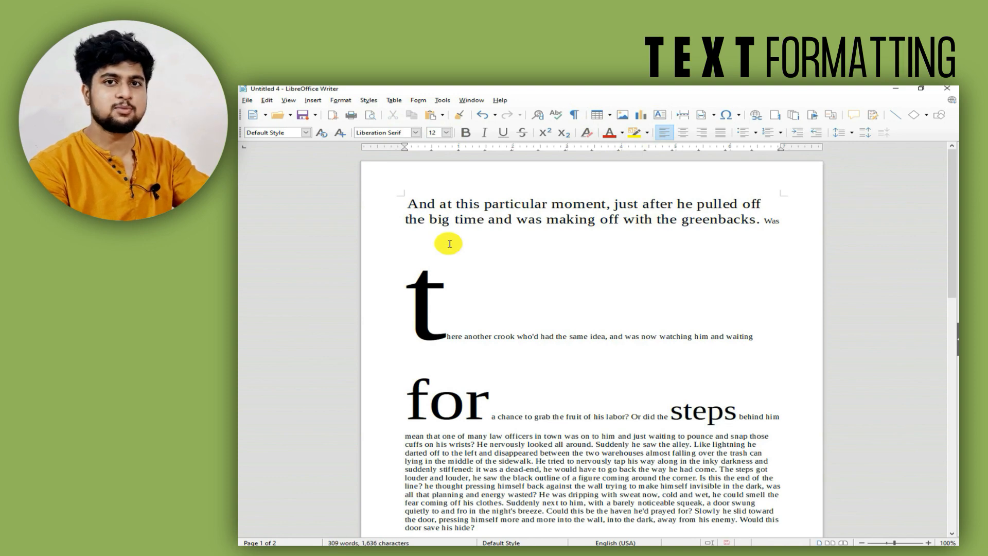
- Select the opening sentence from "And at this particular moment" through "greenbacks" and open its Character settings
click(412, 204)
drag(411, 204, 755, 221)
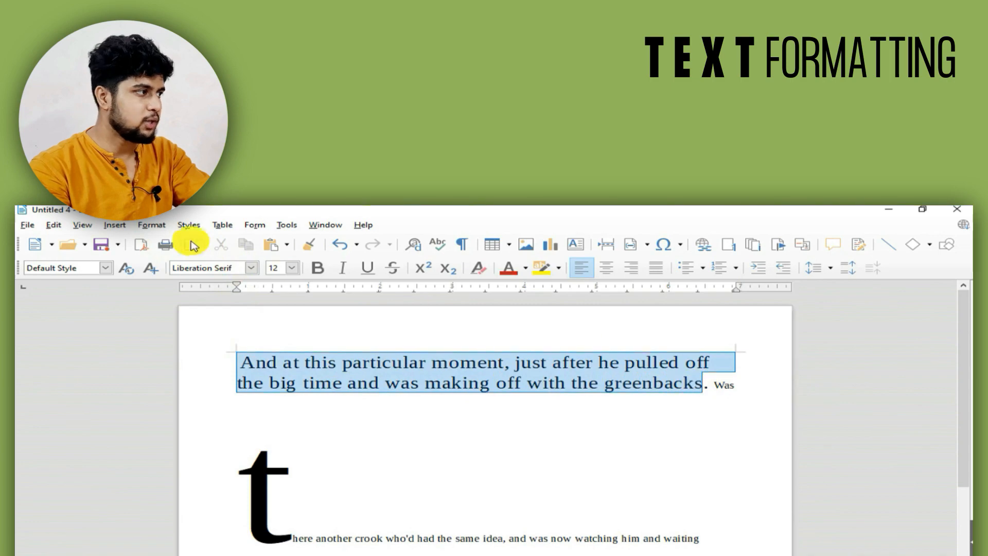
click(155, 225)
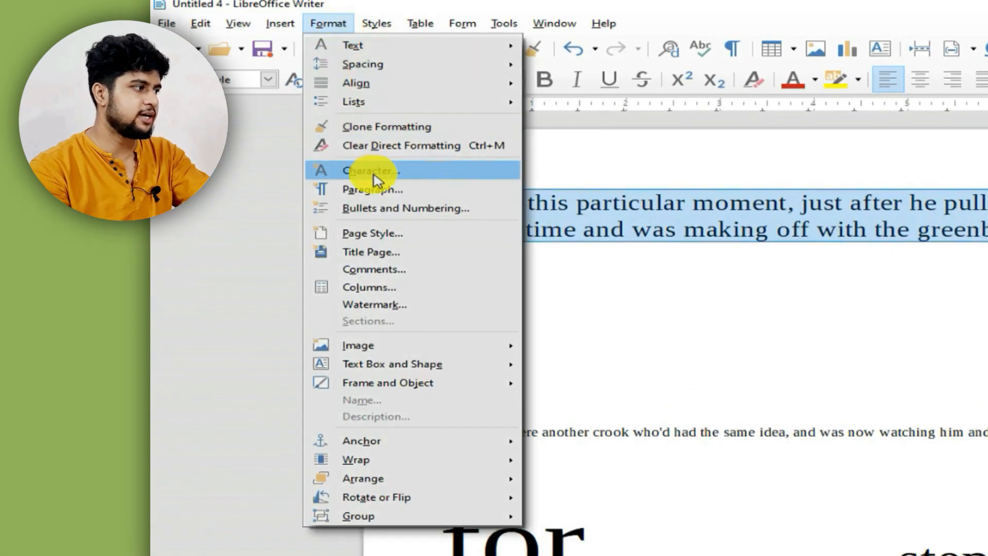
click(187, 341)
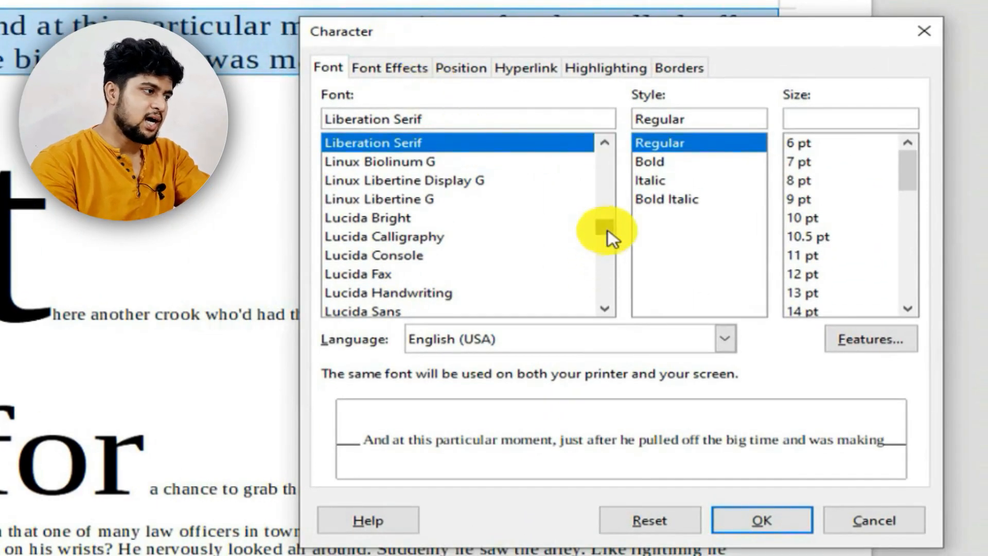
- Preview the Futura LtCn BT, Futura XBlk BT, Futura MdCn BT and Futura XBlkCnIt BT fonts on the selected sentence
scroll(607, 228, up, 2)
drag(608, 229, 604, 207)
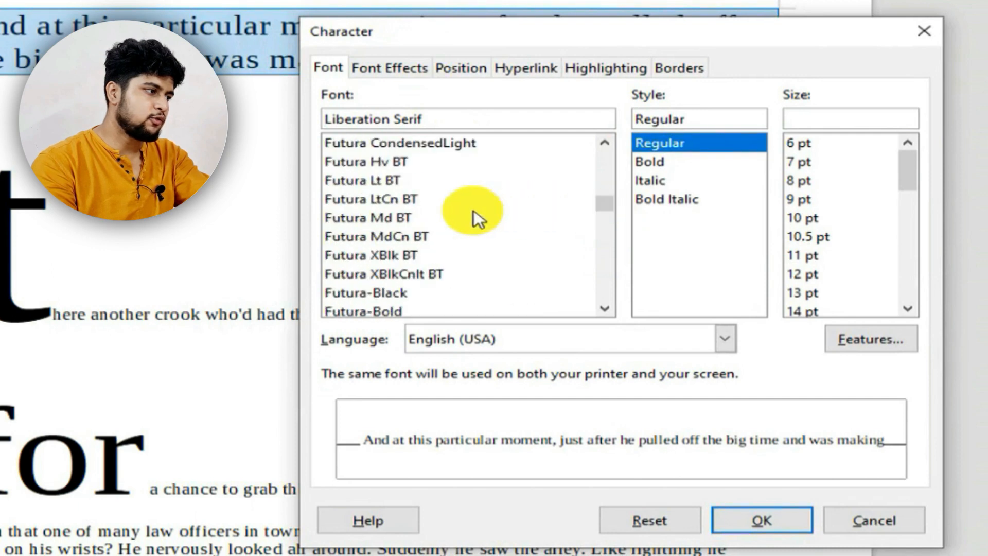
click(390, 199)
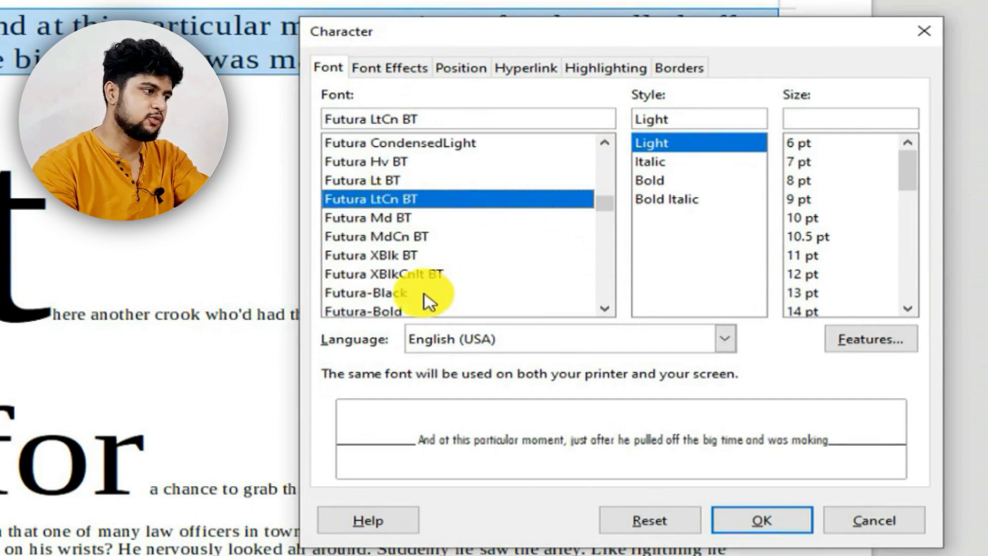
click(394, 257)
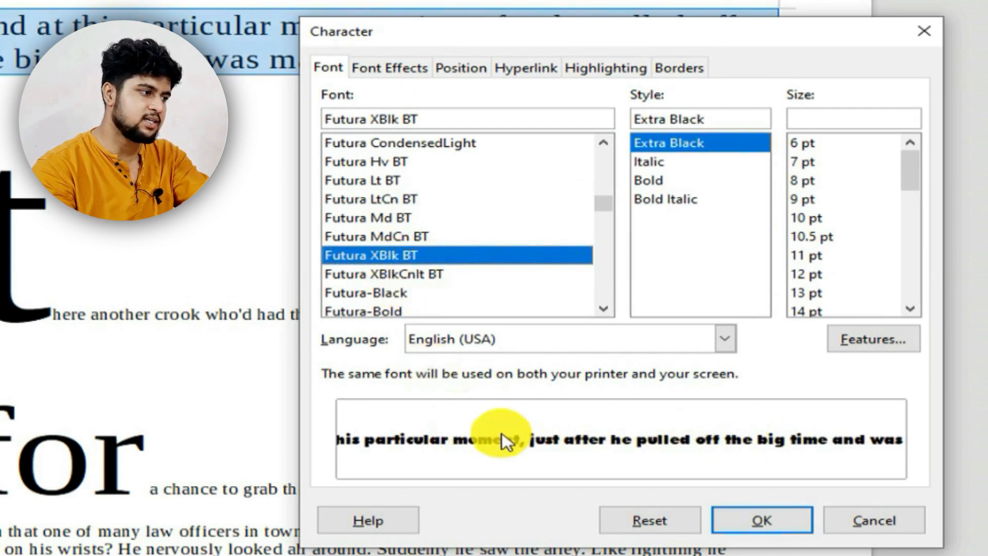
click(381, 274)
click(382, 255)
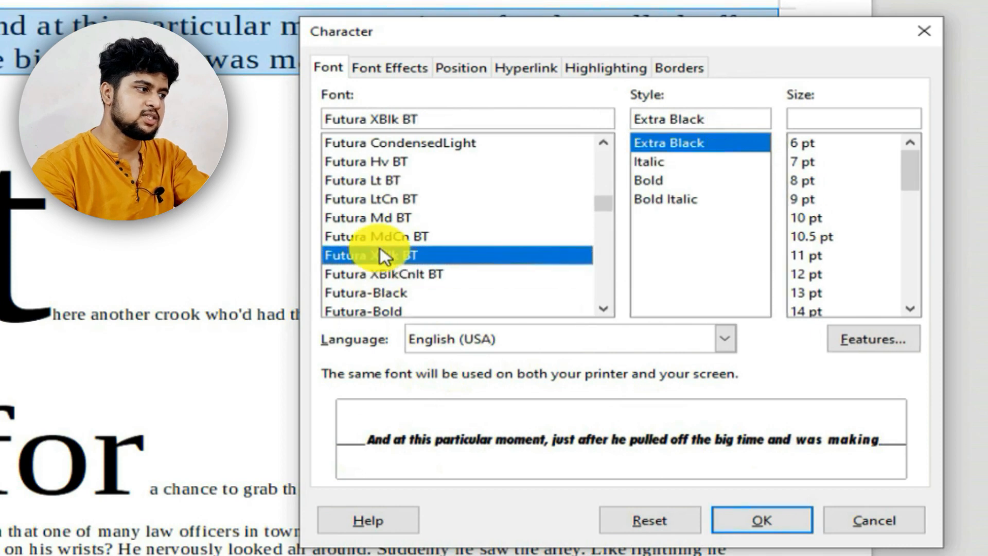
click(381, 238)
mouse_move(379, 242)
mouse_down()
mouse_move(360, 233)
mouse_move(377, 203)
mouse_move(382, 257)
mouse_up()
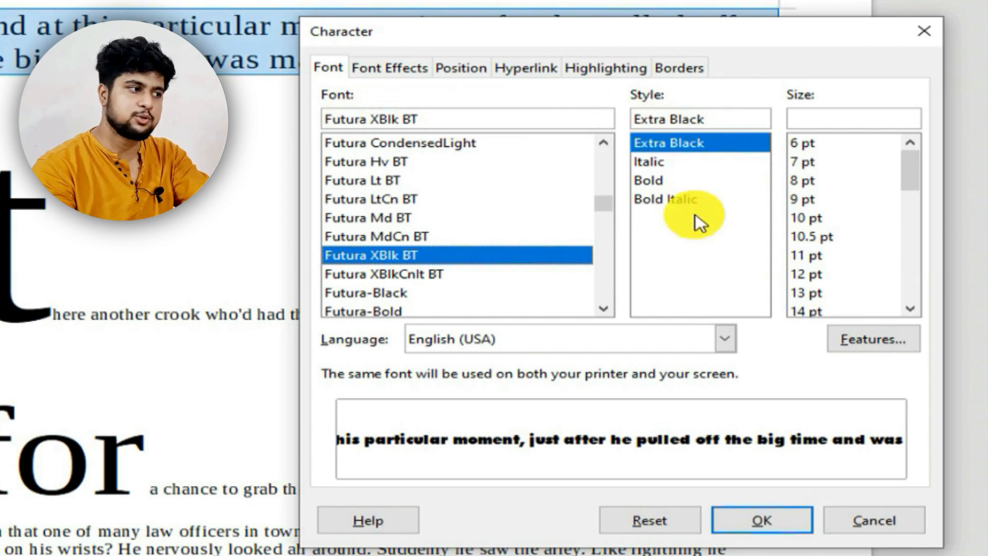
click(412, 274)
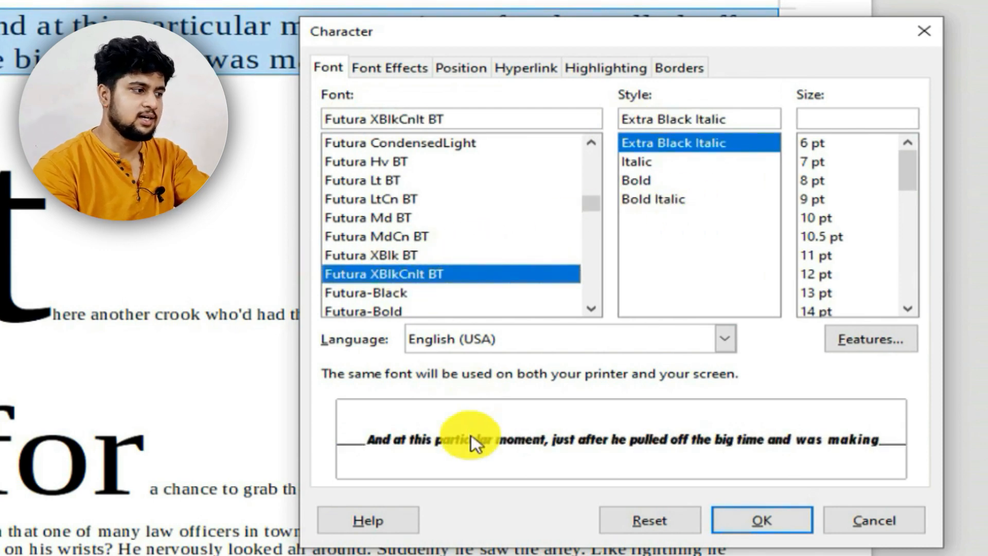
- Compare the Italic, Bold and Bold Italic styles of the Futura XBlkCnIt BT font in the preview
click(644, 163)
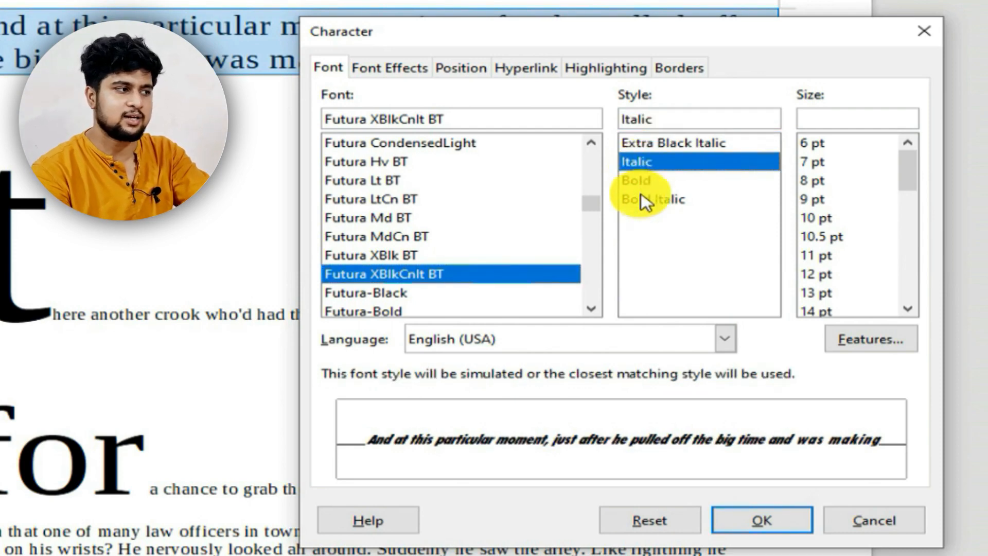
click(641, 183)
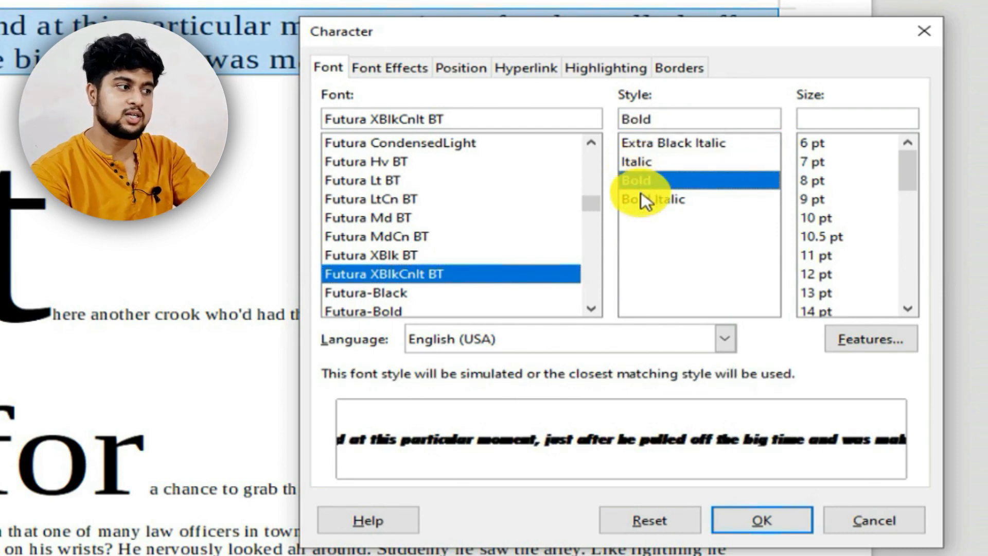
click(643, 194)
click(642, 181)
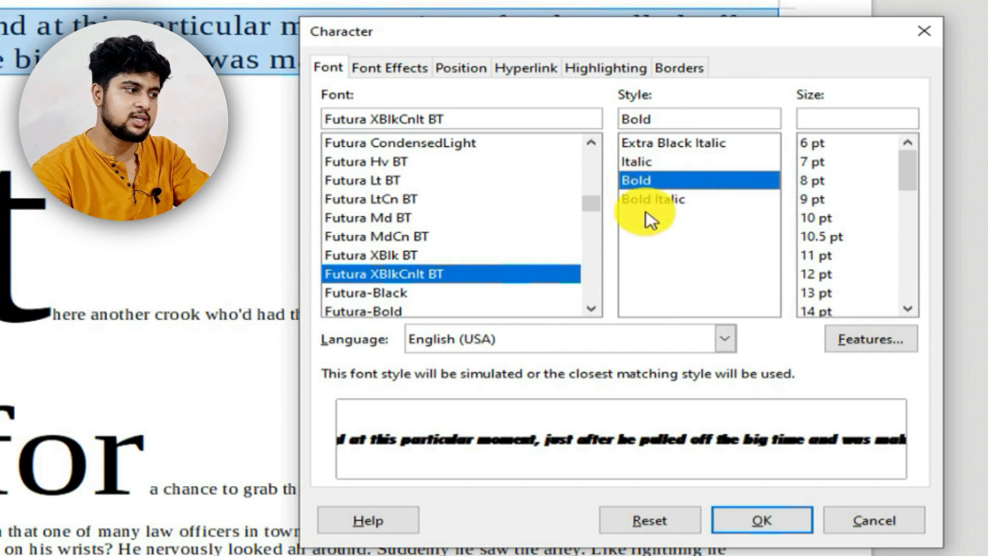
click(645, 199)
click(634, 181)
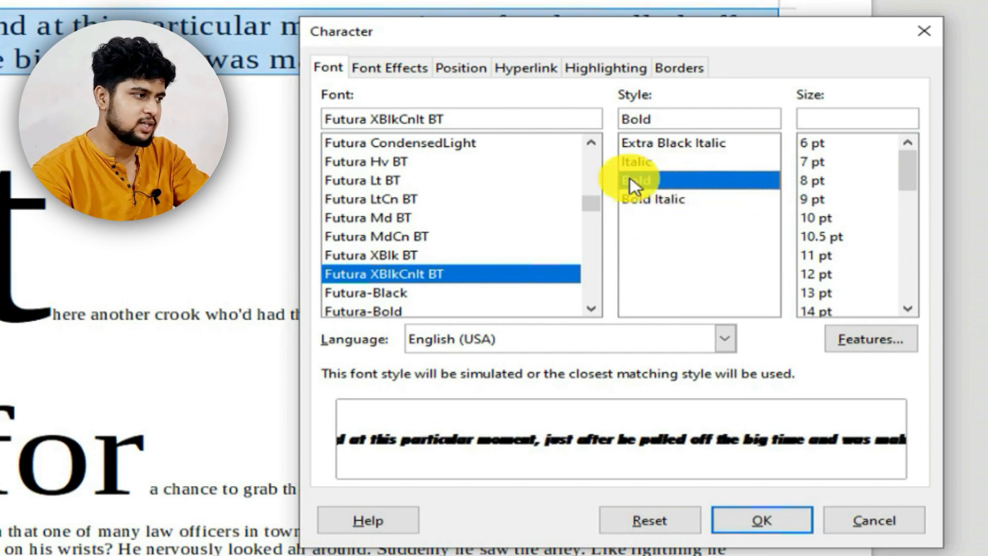
- Try the Futura CondensedLight font, and choose Fredoka One for the selected sentence instead
click(367, 143)
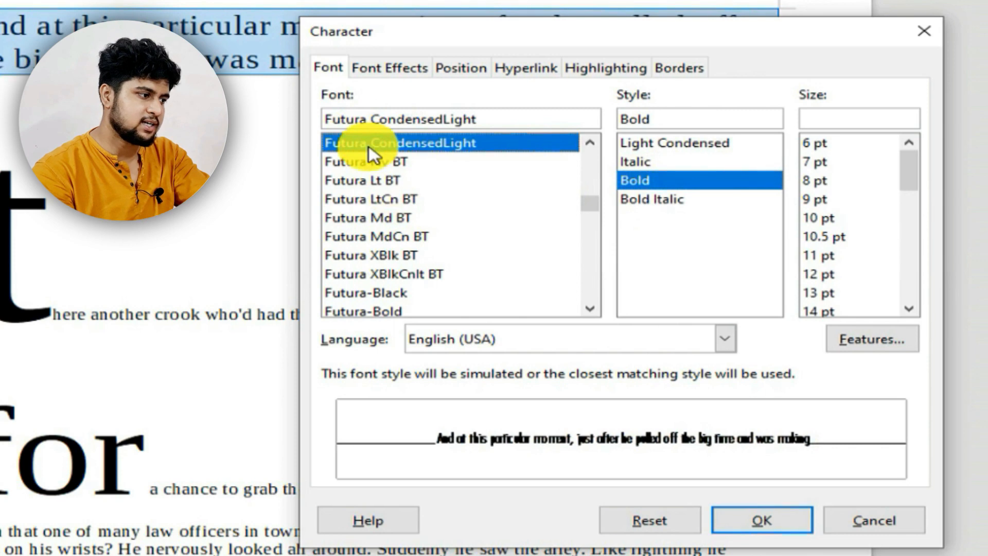
click(595, 144)
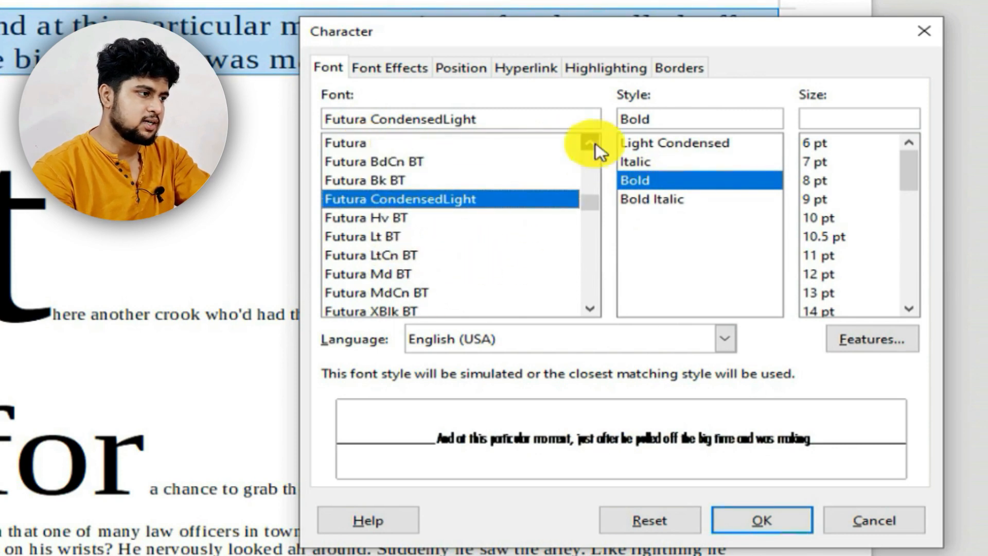
click(596, 143)
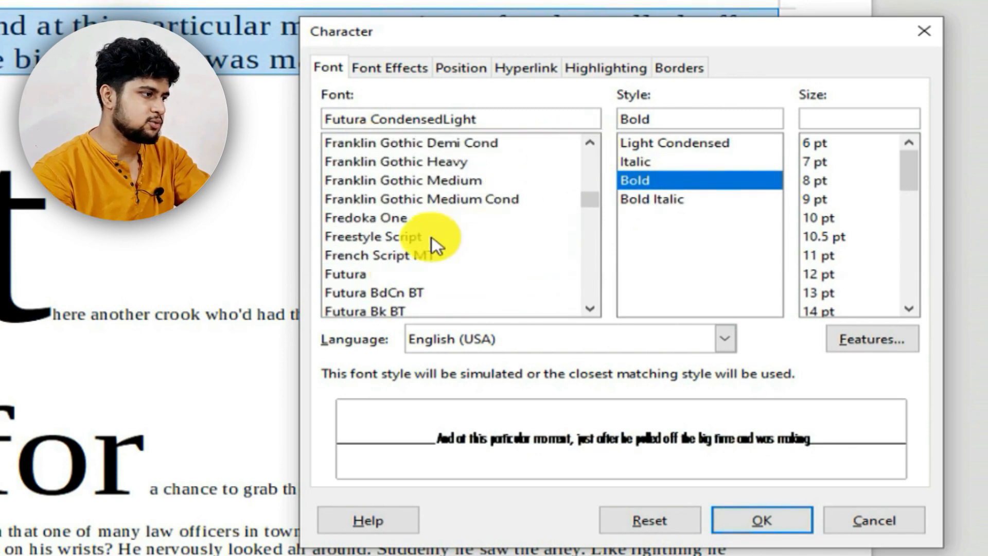
click(380, 201)
click(379, 216)
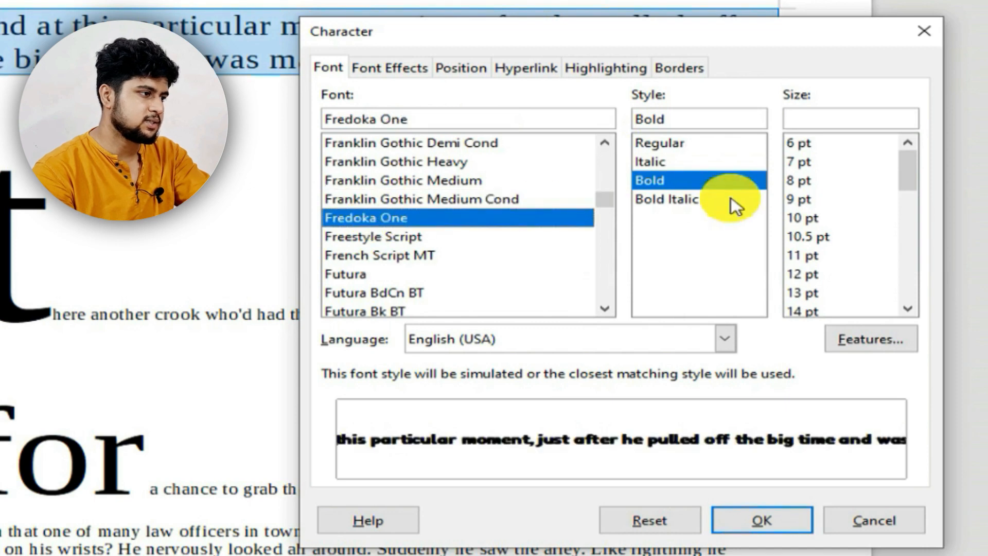
- Compare the Regular, Italic and Bold styles of Fredoka One in the preview, and choose Bold Italic
click(675, 201)
click(675, 180)
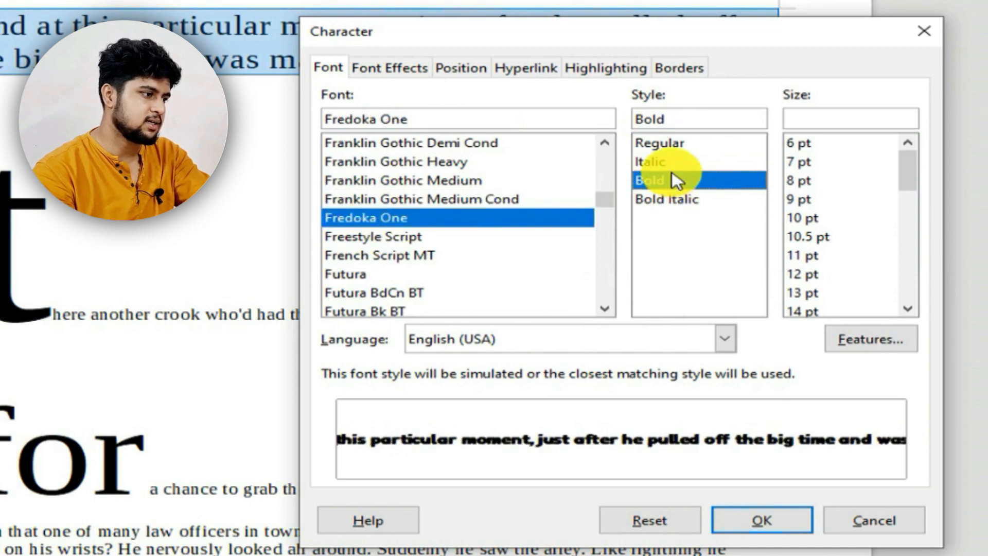
click(672, 172)
click(667, 147)
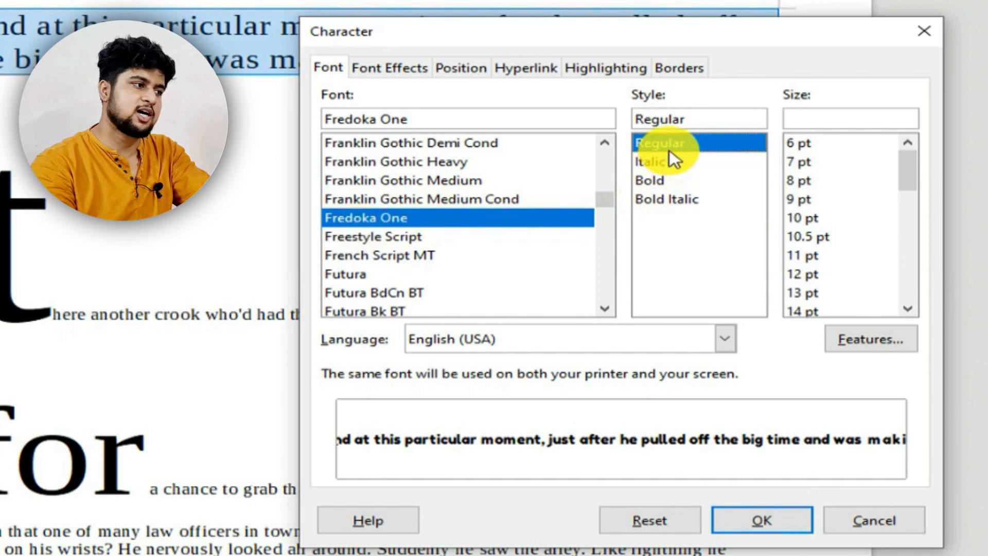
click(665, 165)
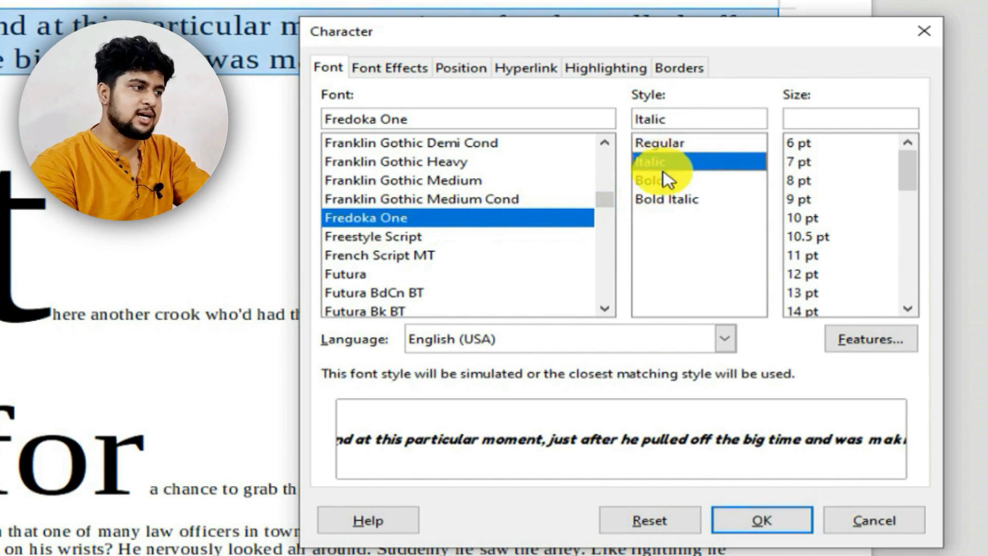
click(660, 183)
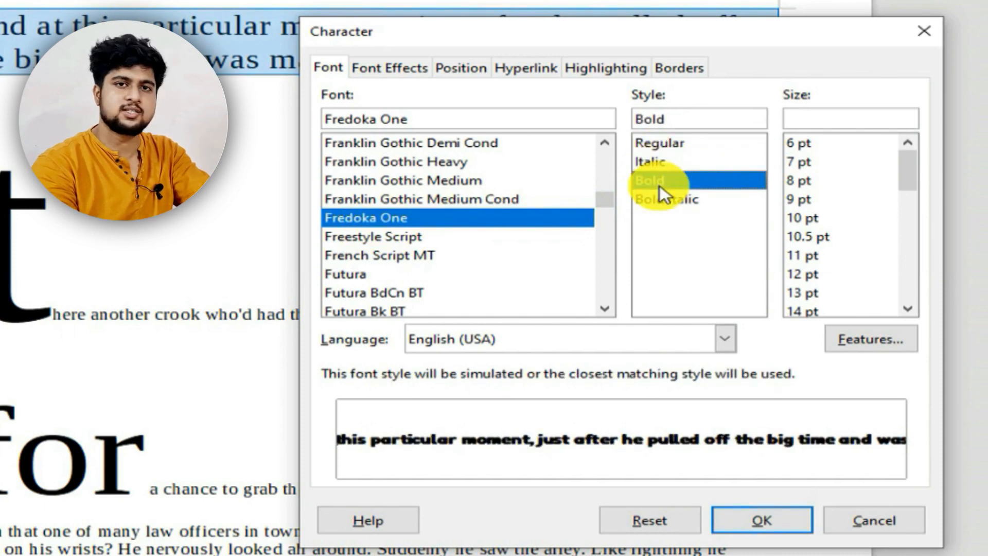
click(666, 206)
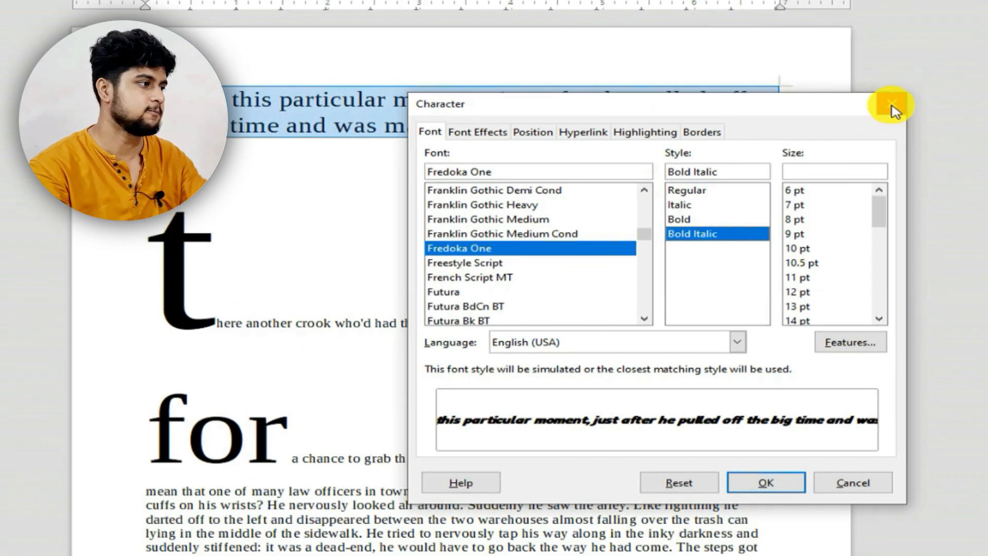
- Close the Character dialog without applying the font changes and deselect the sentence
click(925, 31)
click(535, 293)
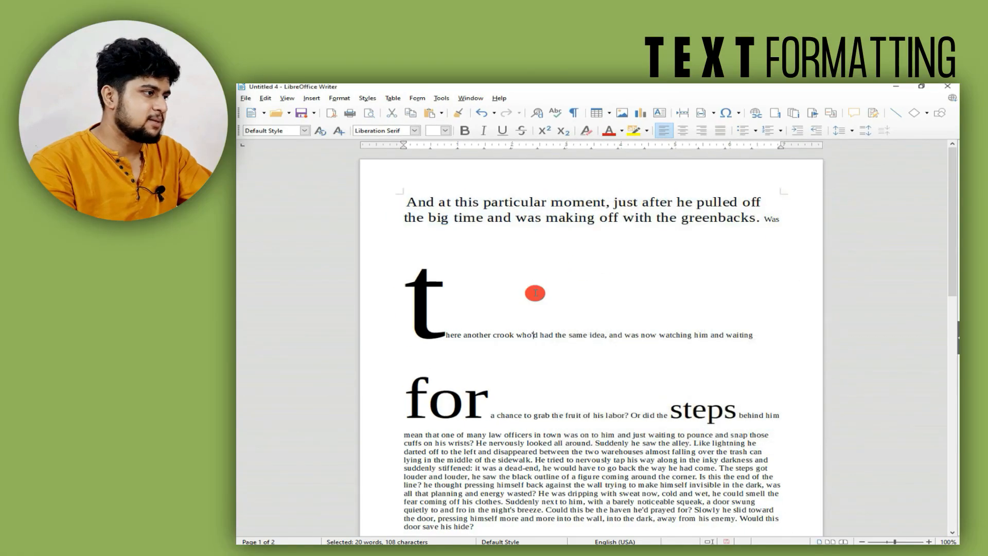
scroll(535, 309, down, 4)
scroll(536, 346, up, 2)
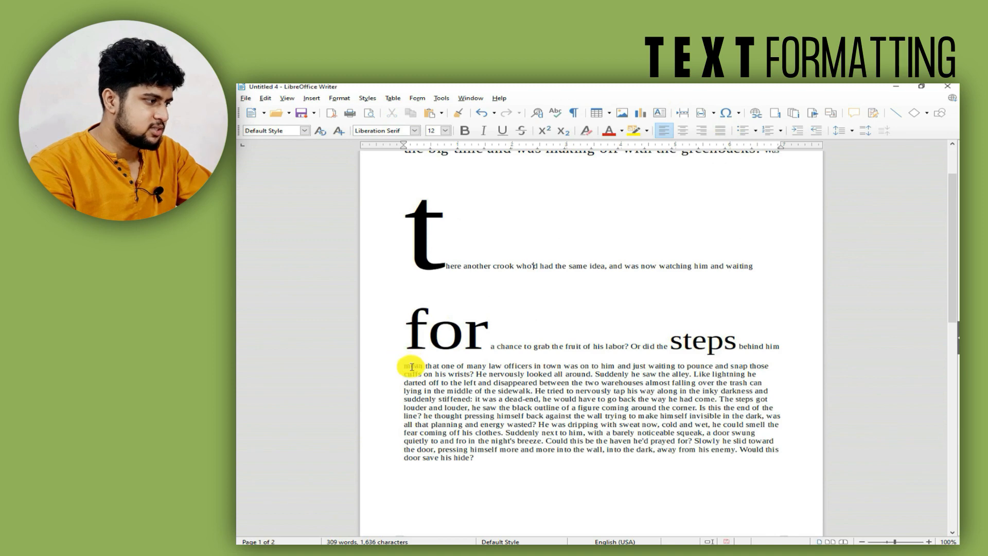
- Change the font color of the large word "for" to Dark Green 2 through the Character dialog's font effects
click(408, 327)
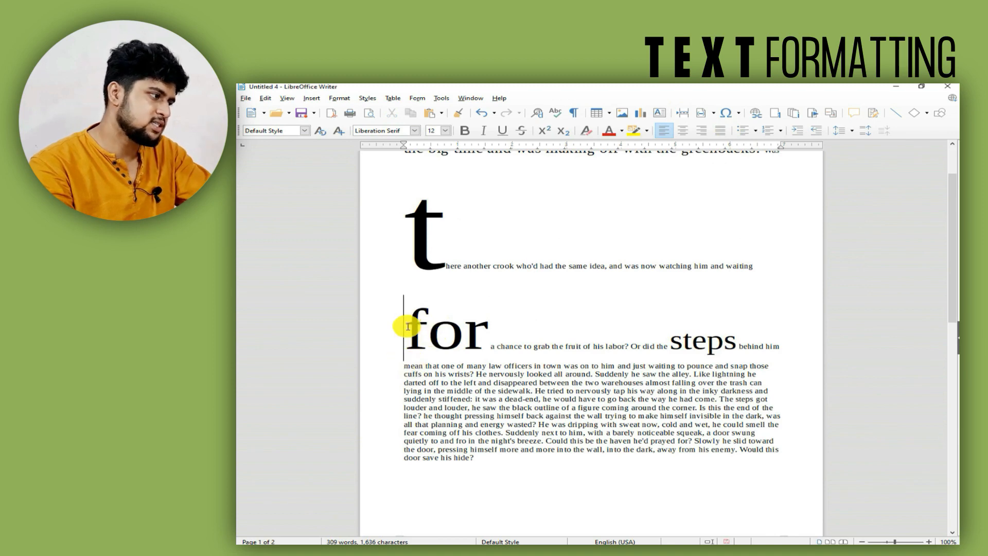
drag(408, 326, 497, 342)
click(481, 330)
click(412, 318)
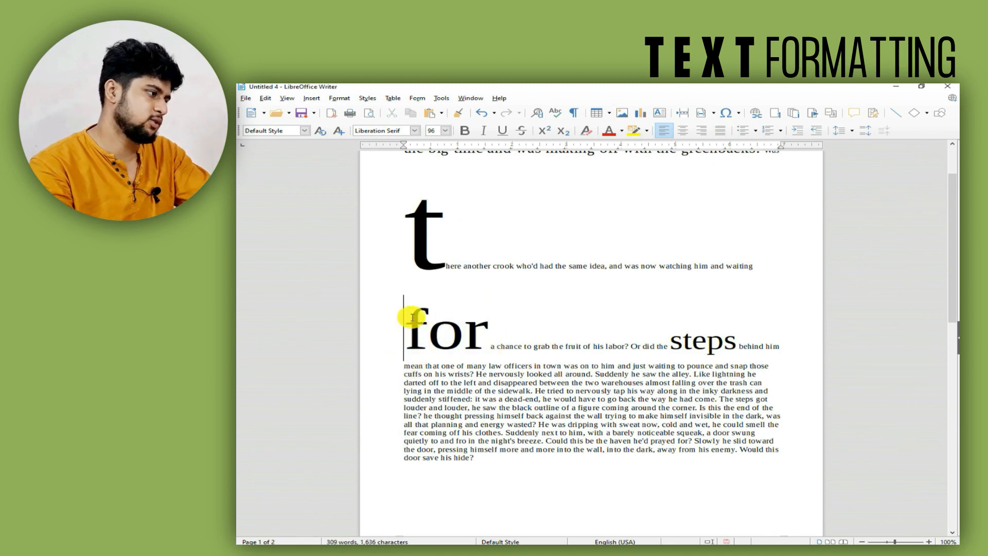
drag(412, 317, 489, 330)
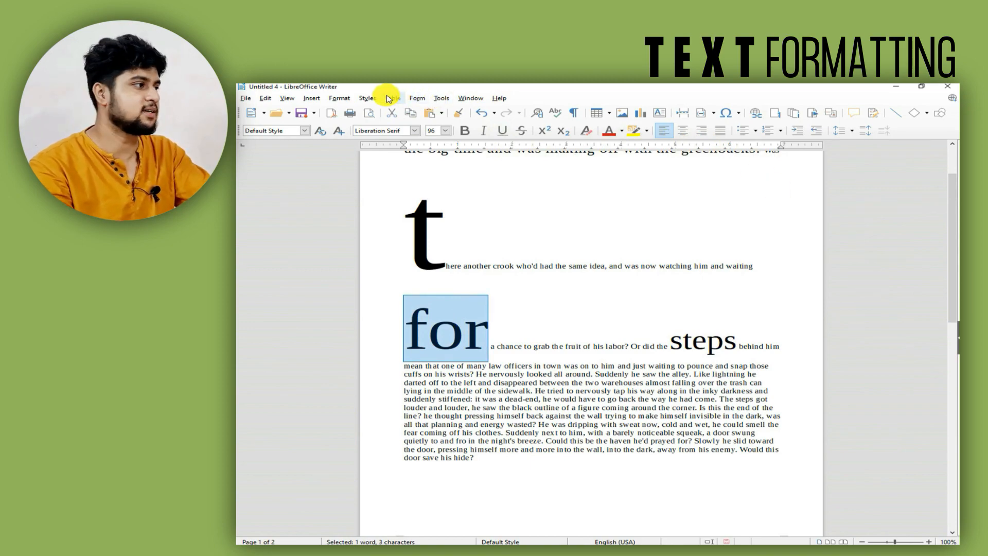
click(339, 98)
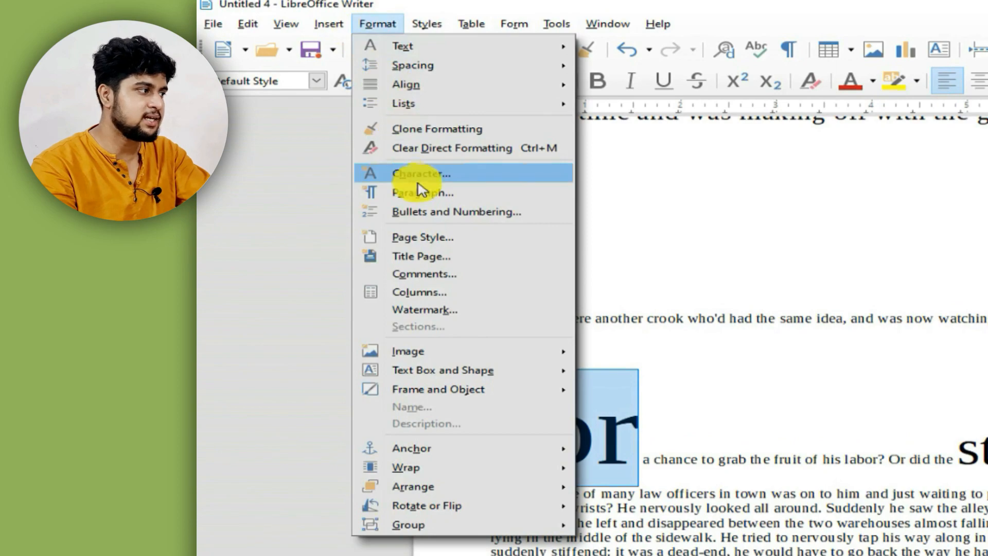
click(427, 176)
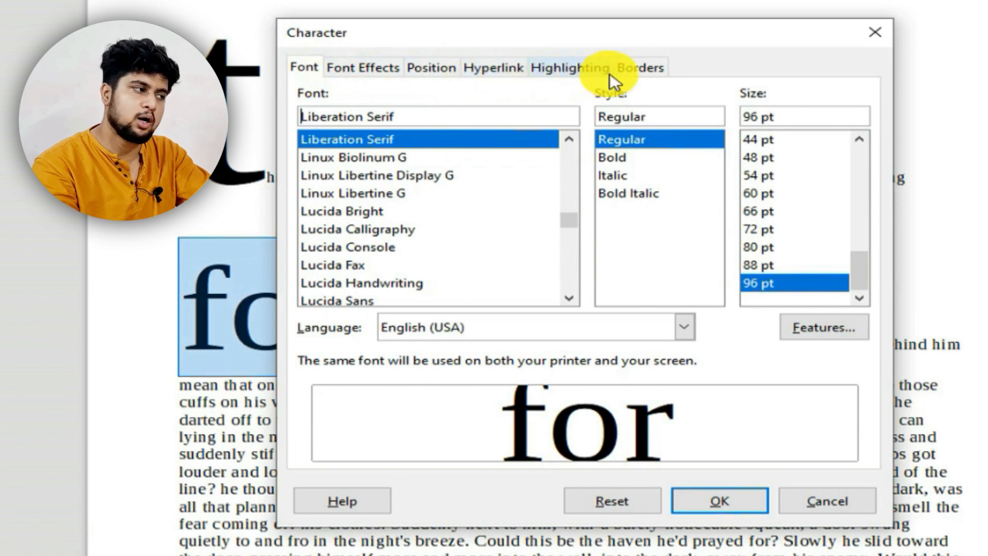
click(379, 70)
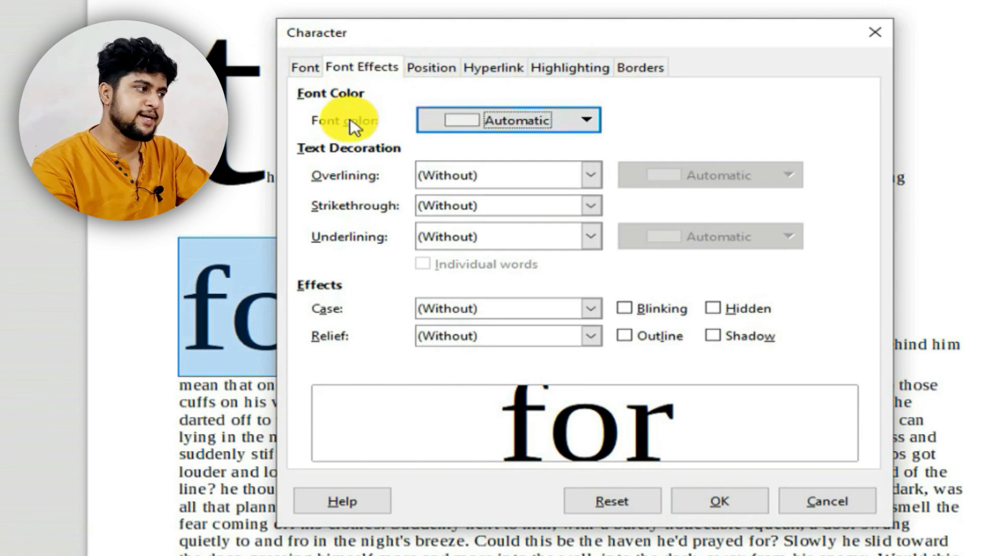
click(527, 122)
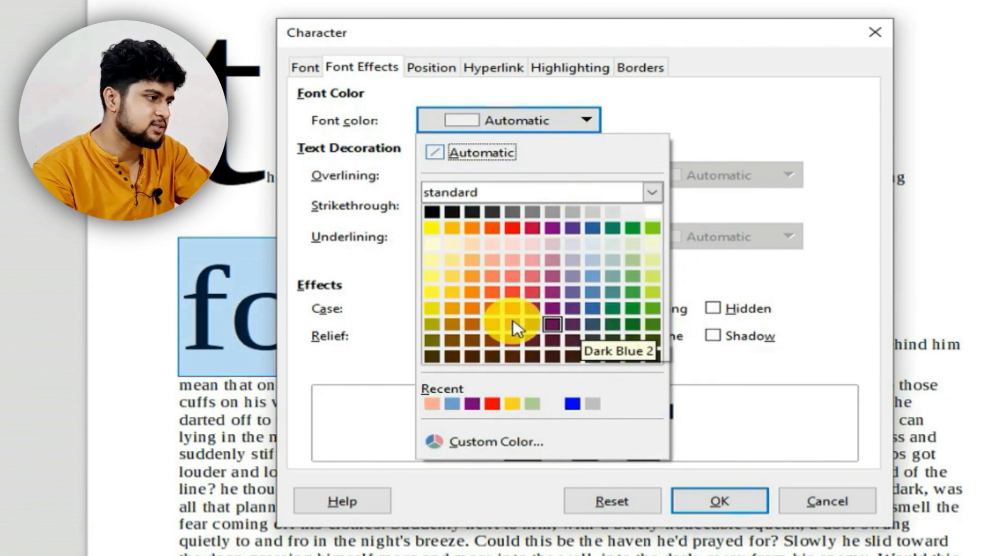
click(629, 323)
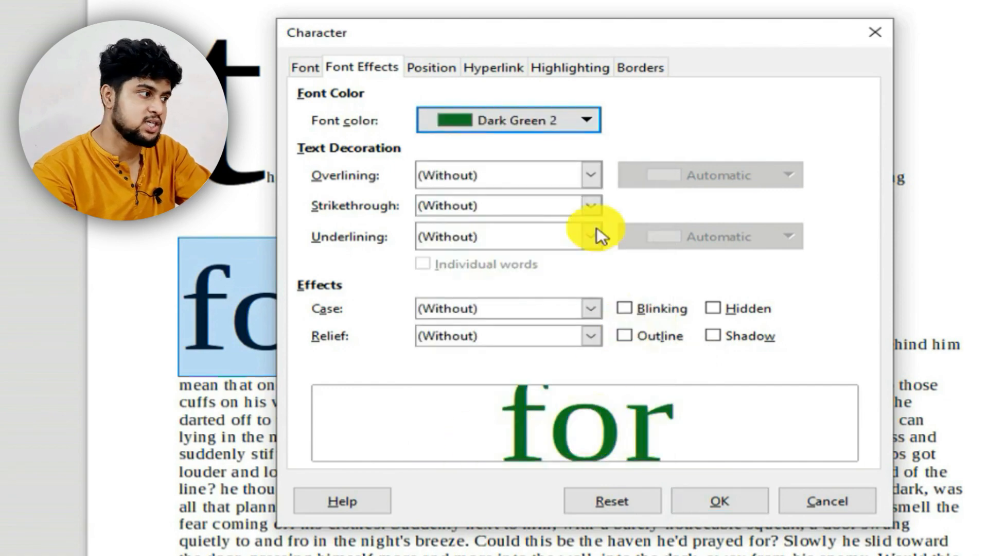
drag(485, 36, 882, 7)
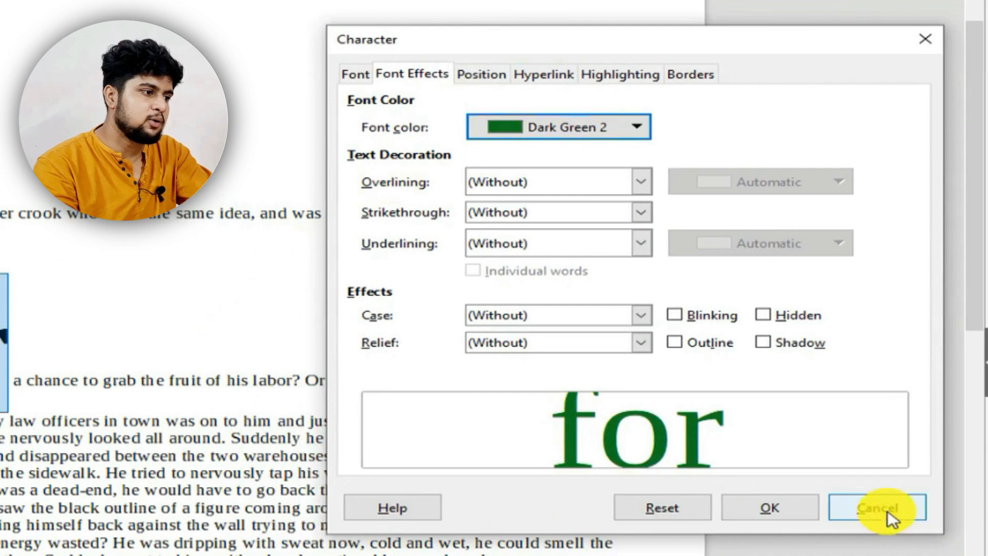
click(811, 510)
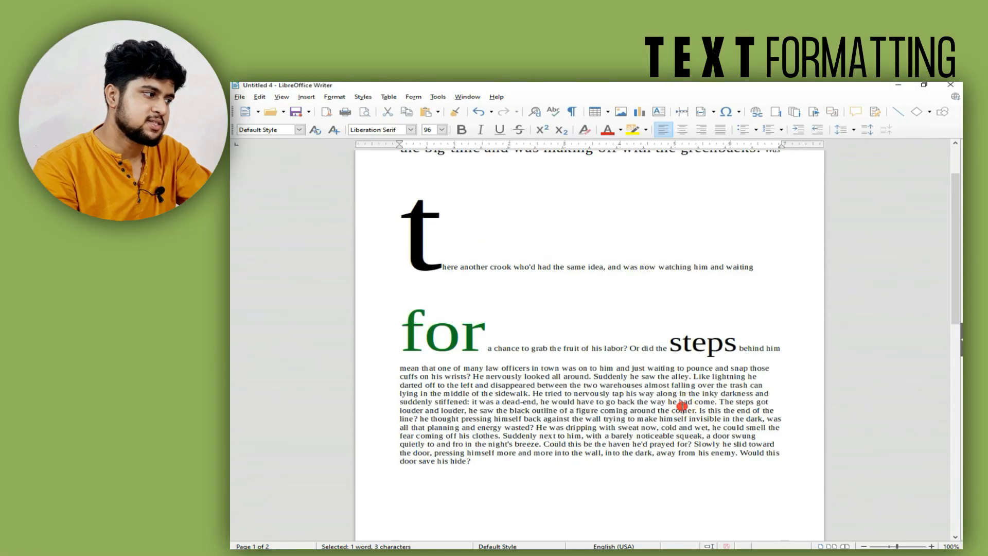
click(683, 406)
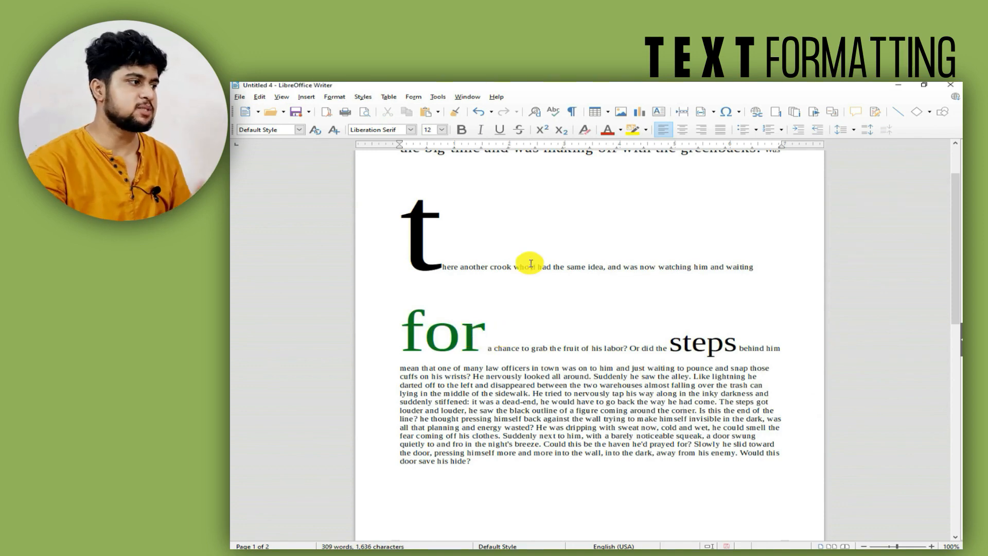
- Delete all text in the document and insert the dummy text AutoText in its place
scroll(532, 264, up, 3)
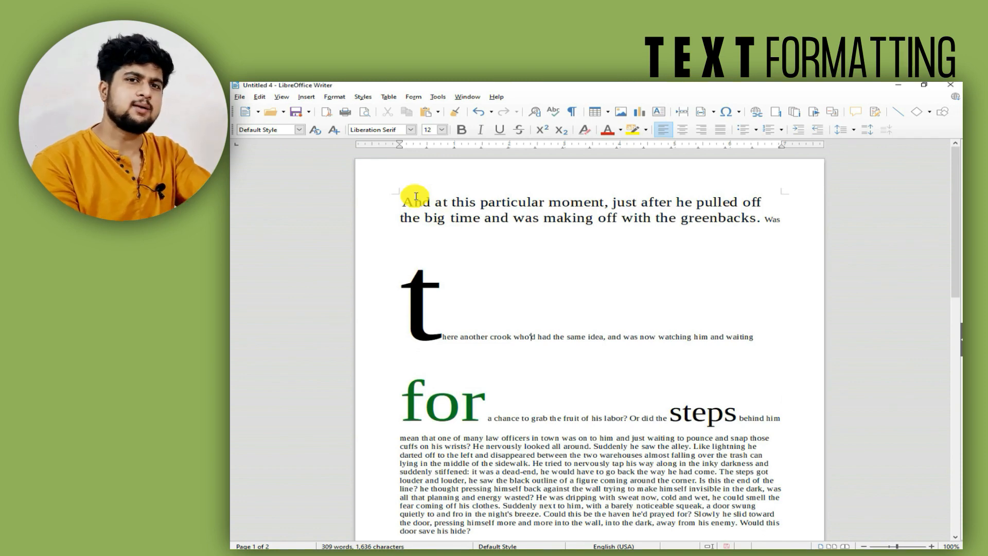
scroll(577, 448, down, 5)
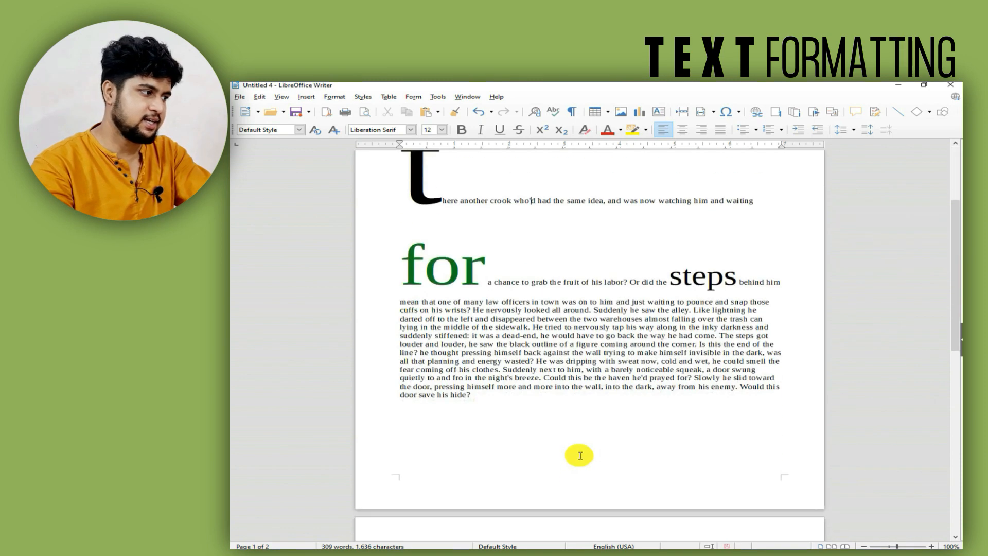
scroll(587, 407, up, 5)
scroll(618, 417, down, 3)
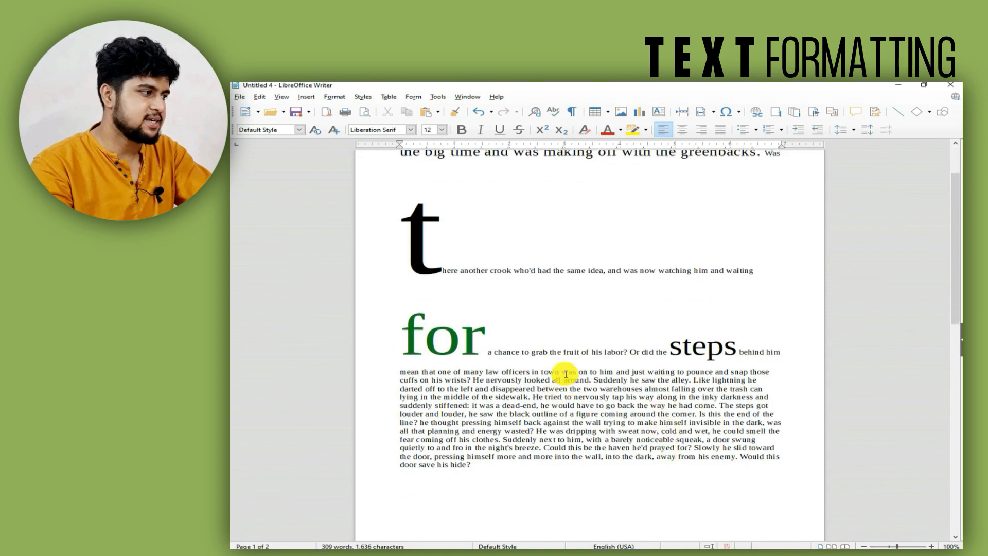
scroll(564, 368, up, 3)
key(ctrl+a)
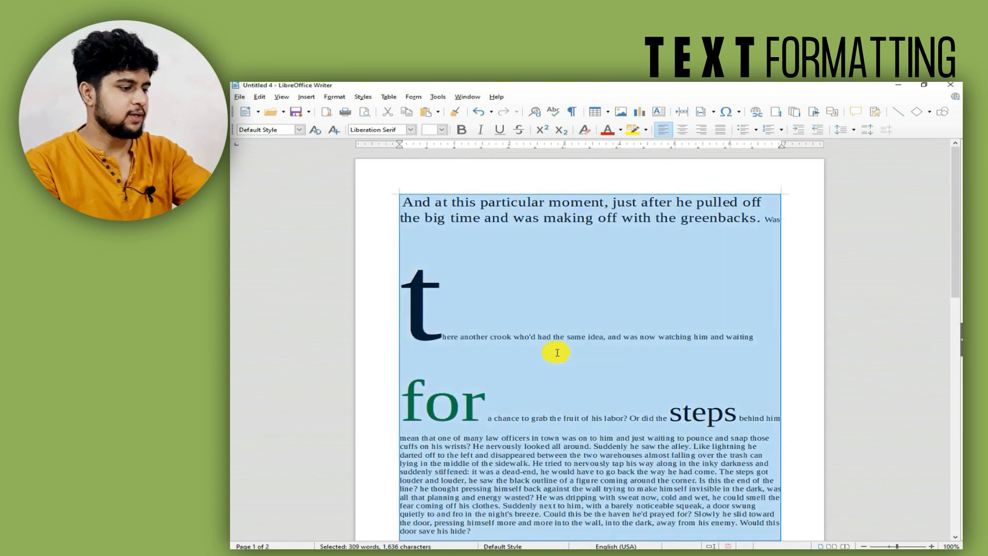
key(Delete)
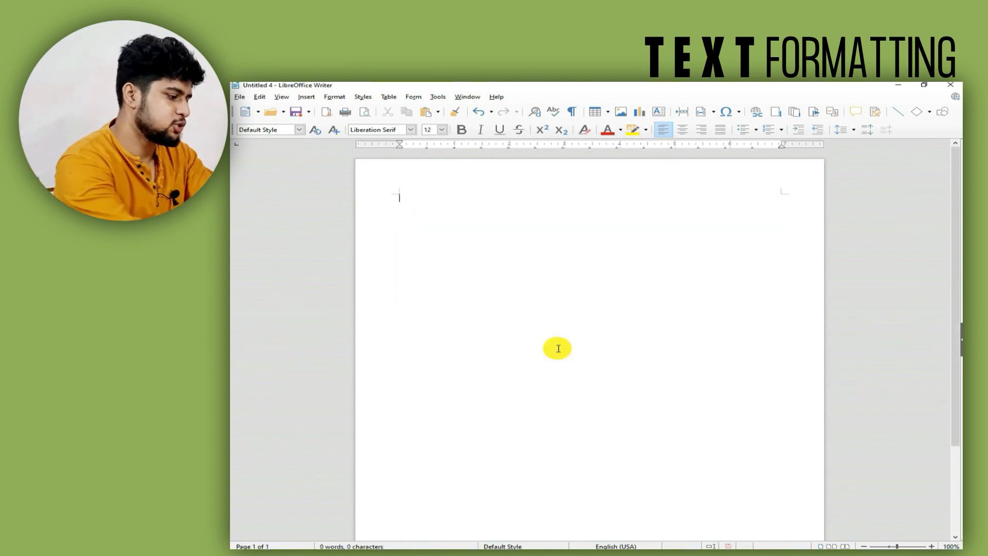
text(Di)
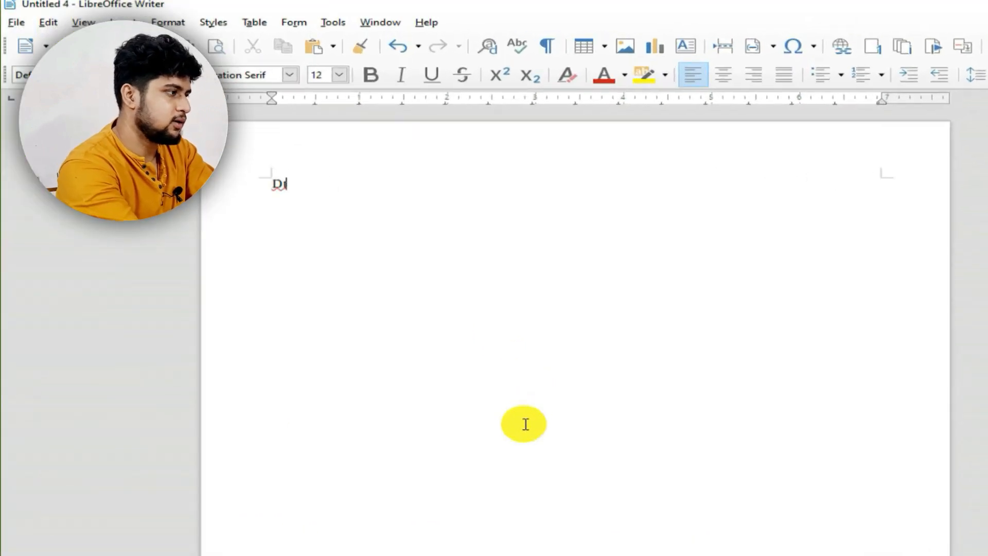
key(F3)
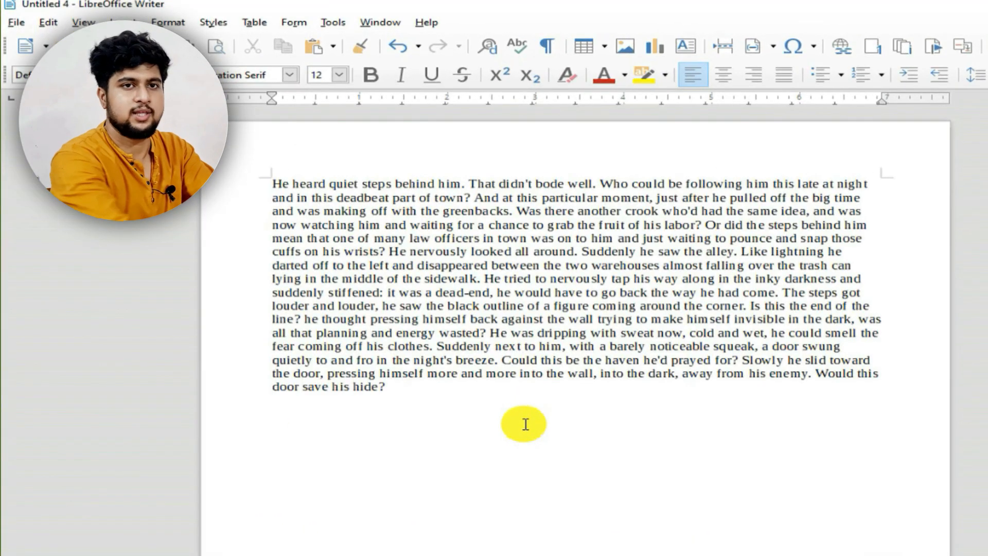
- Separate "He heard quiet steps behind him." and "That didn't bode well." into their own paragraphs with blank lines between, removing the second sentence's leading space
click(467, 189)
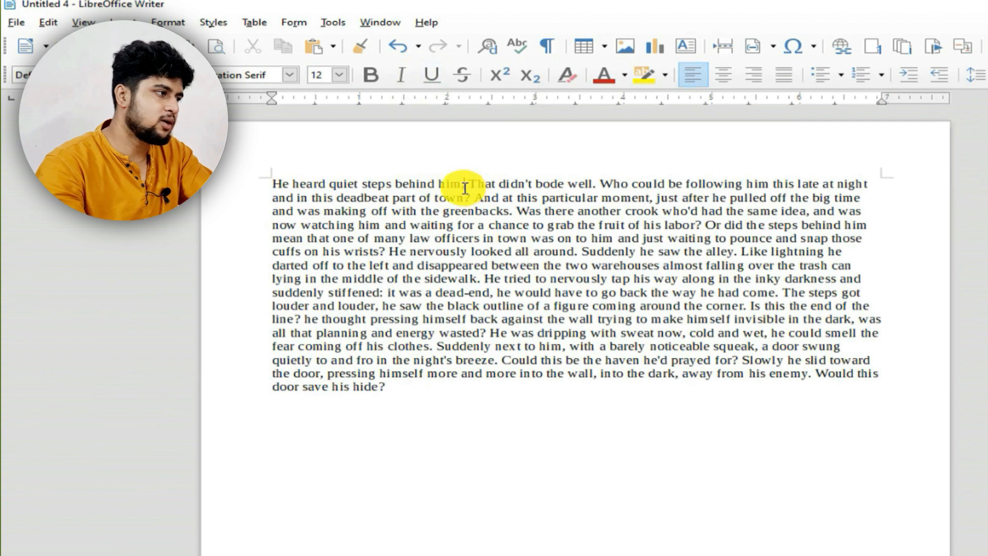
key(Return)
key(Return)
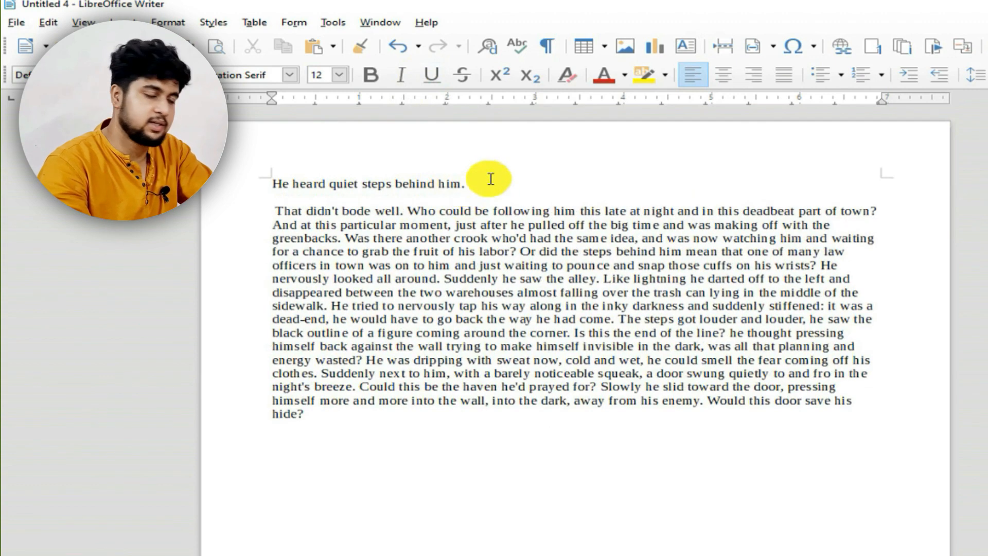
click(407, 211)
key(Return)
key(Return)
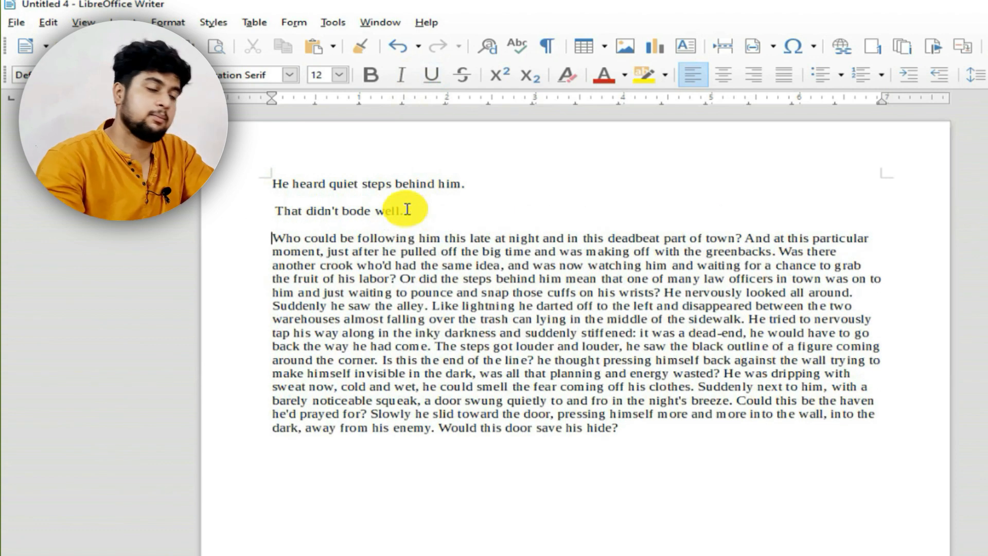
click(276, 211)
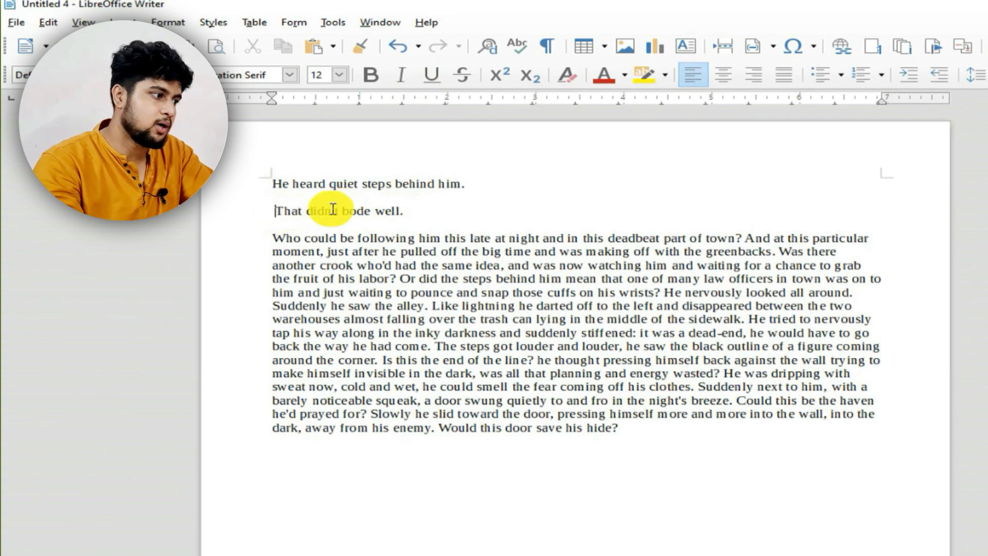
key(BackSpace)
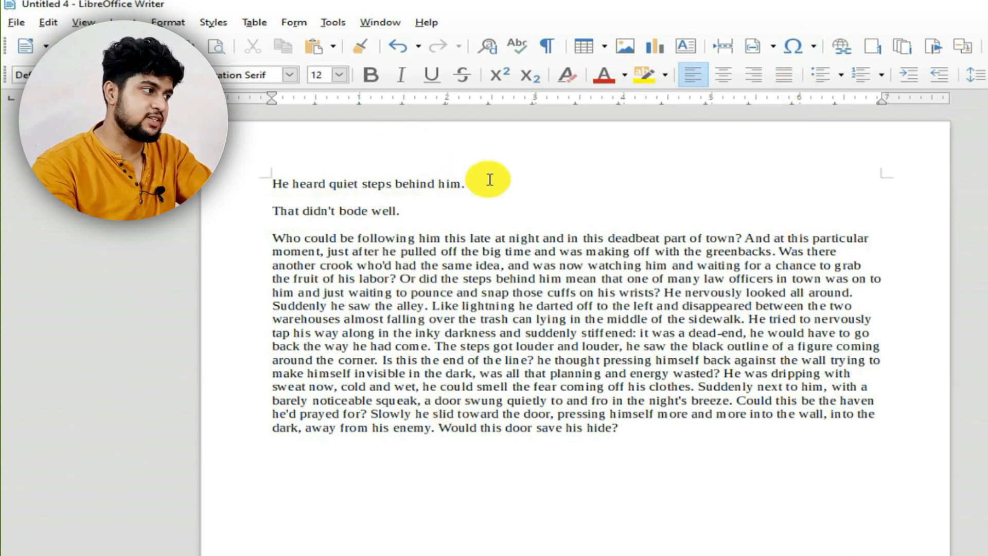
- Make the sentence "He heard quiet steps behind him." bold and the sentence "That didn't bode well." italic
drag(466, 184, 269, 181)
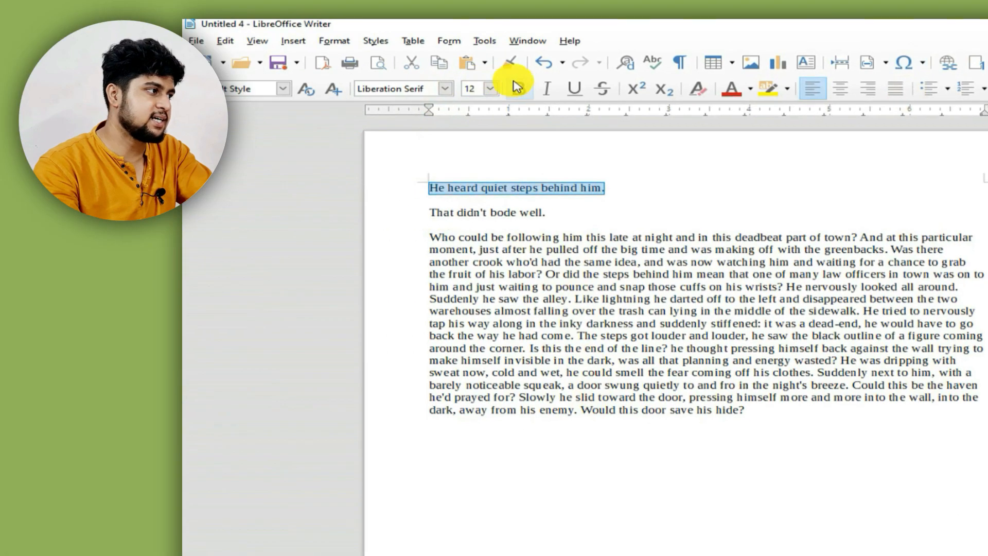
click(518, 90)
click(556, 215)
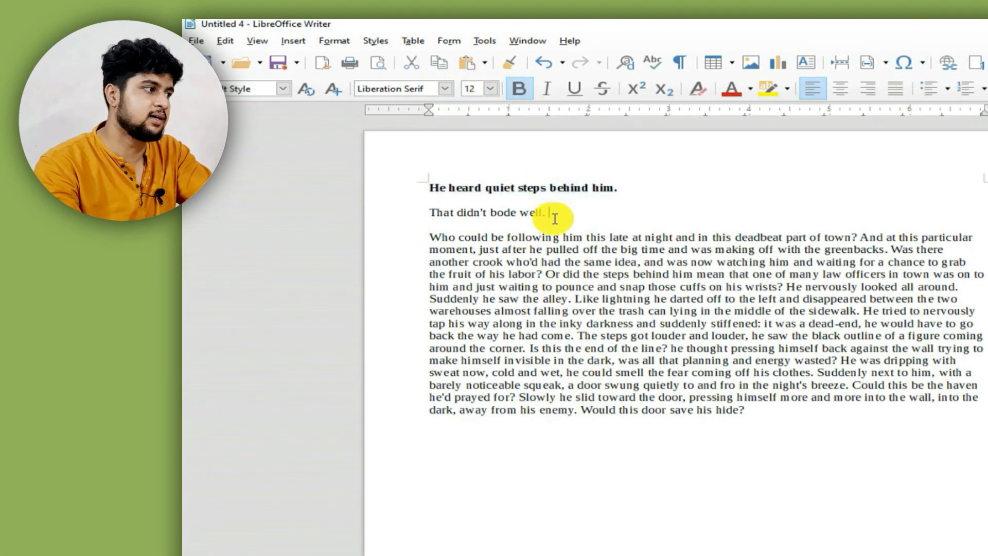
mouse_move(556, 215)
mouse_down()
mouse_move(441, 216)
mouse_move(429, 207)
mouse_move(552, 213)
mouse_up()
click(546, 89)
click(562, 227)
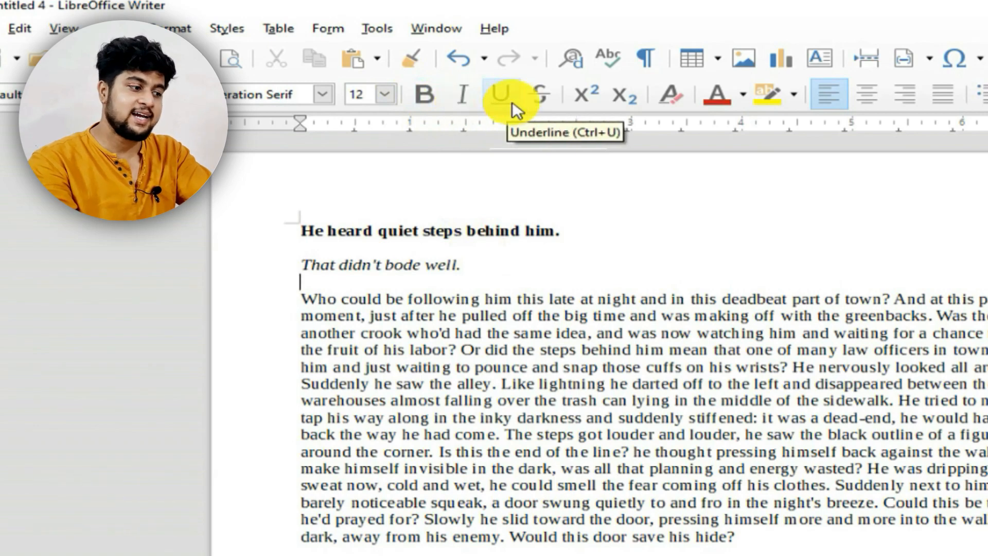
- Underline the word "lightning" in the long paragraph
key(ctrl+u)
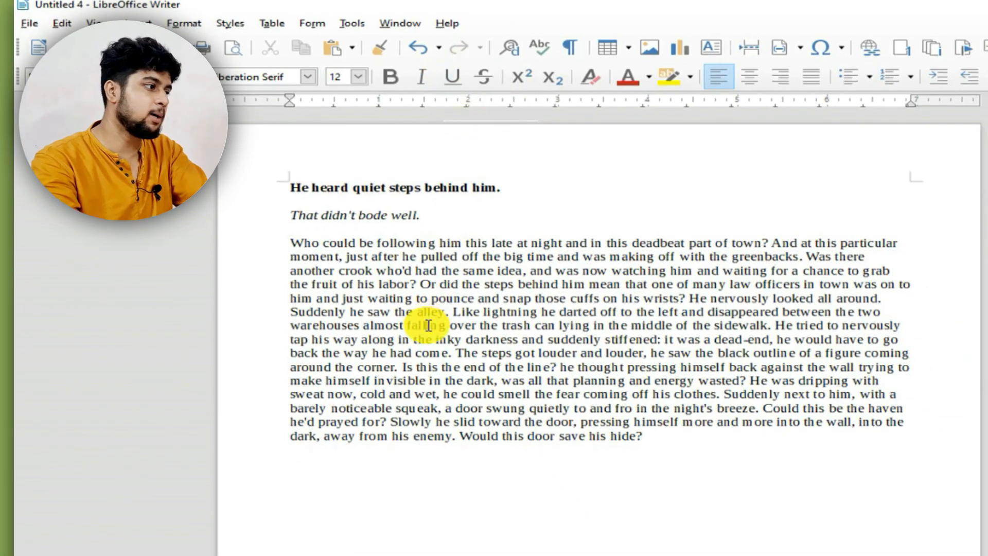
click(428, 325)
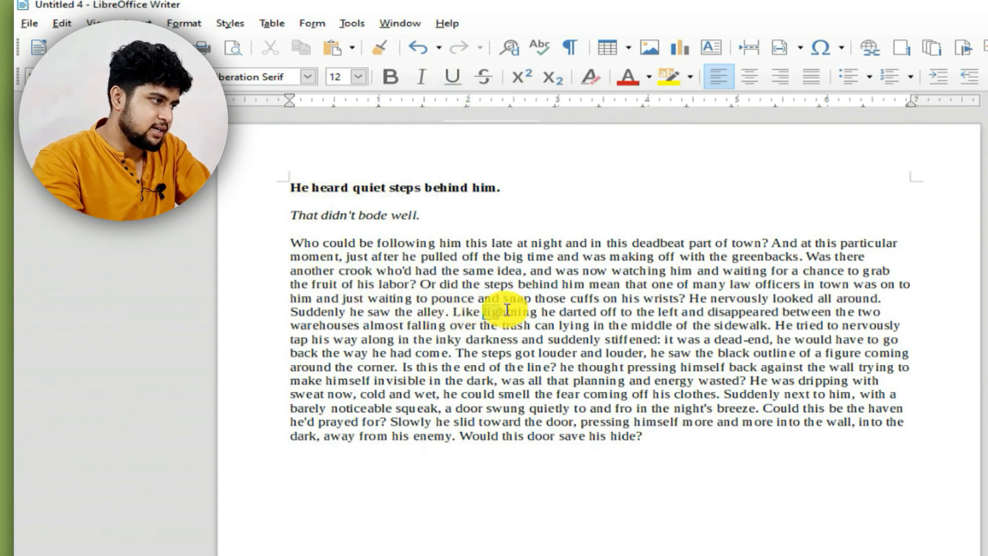
drag(484, 311, 536, 312)
click(453, 77)
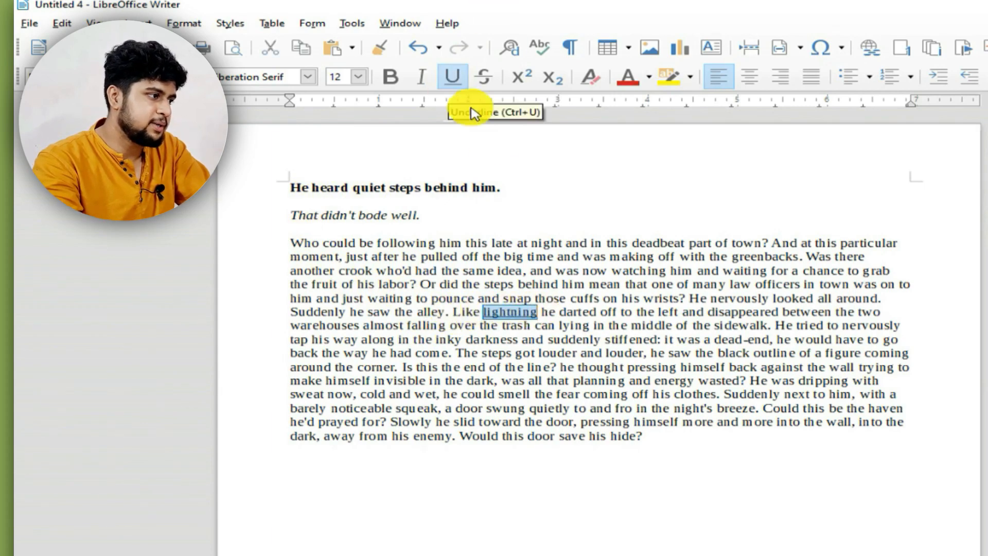
click(551, 314)
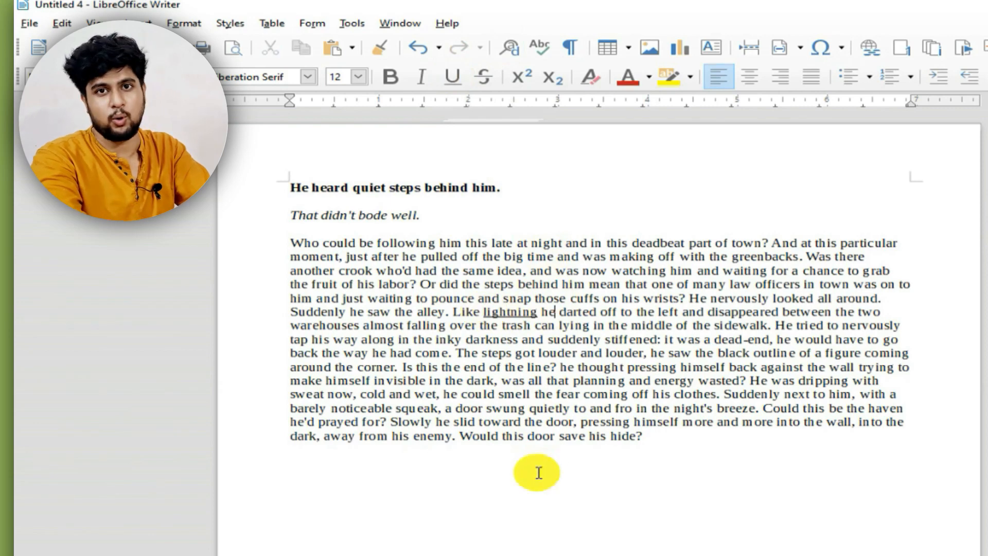
- Underline the italic sentence "That didn't bode well."
drag(287, 215, 548, 216)
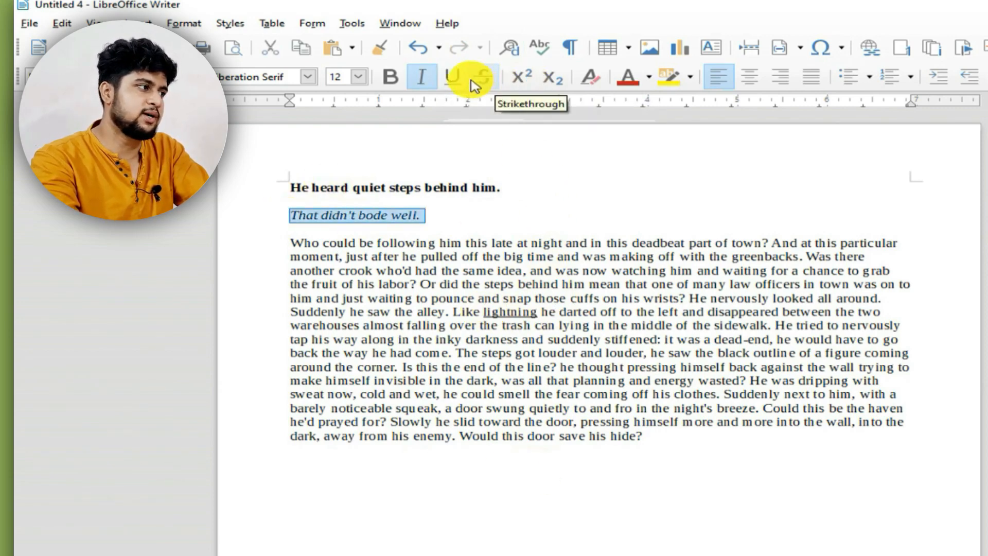
click(453, 77)
click(500, 228)
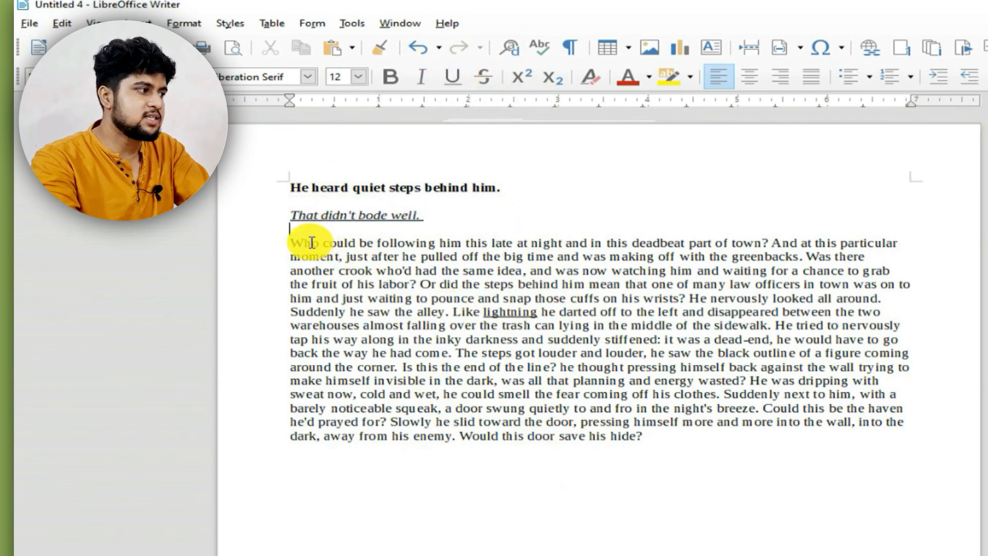
- Strike through the sentence "Who could be following him this late at night and in this deadbeat part of town?"
drag(290, 241, 767, 240)
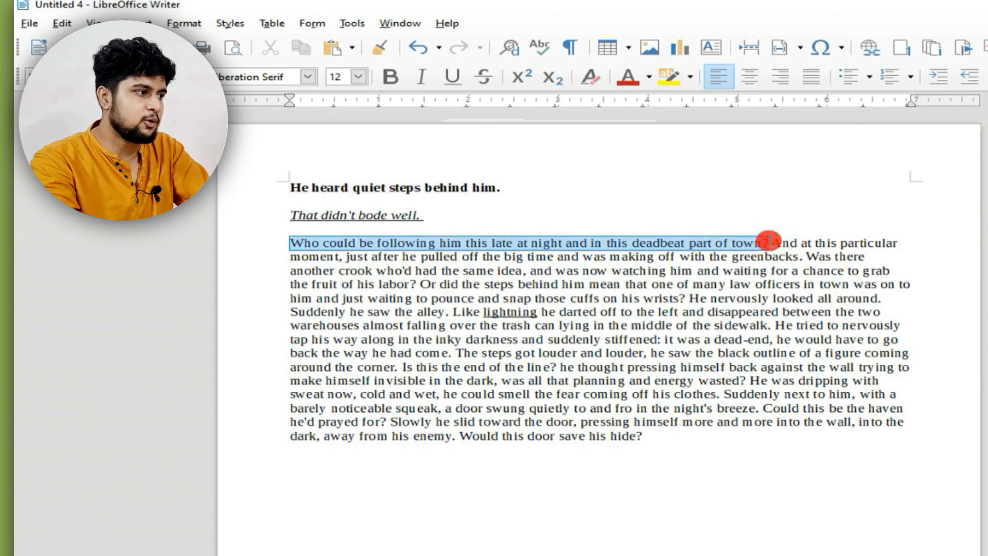
click(498, 88)
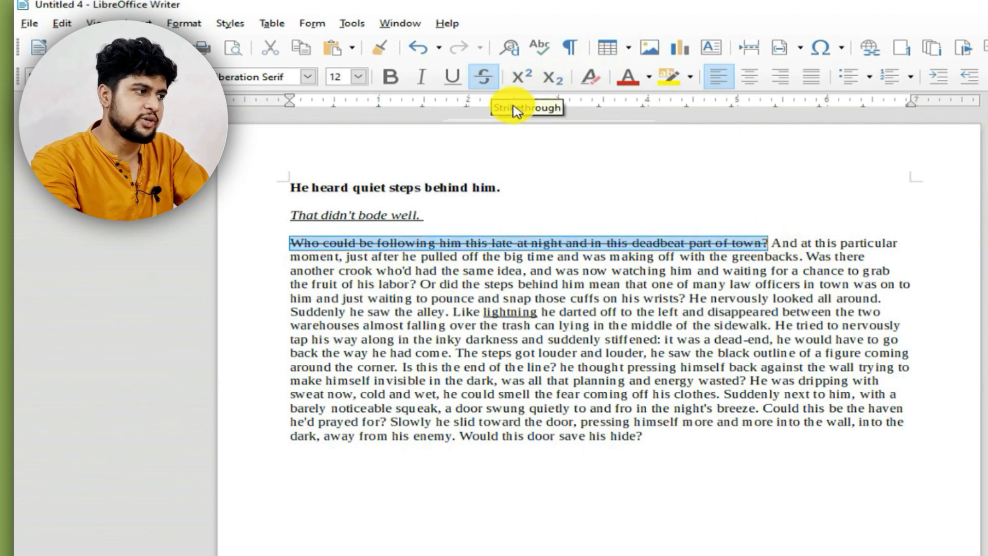
click(592, 169)
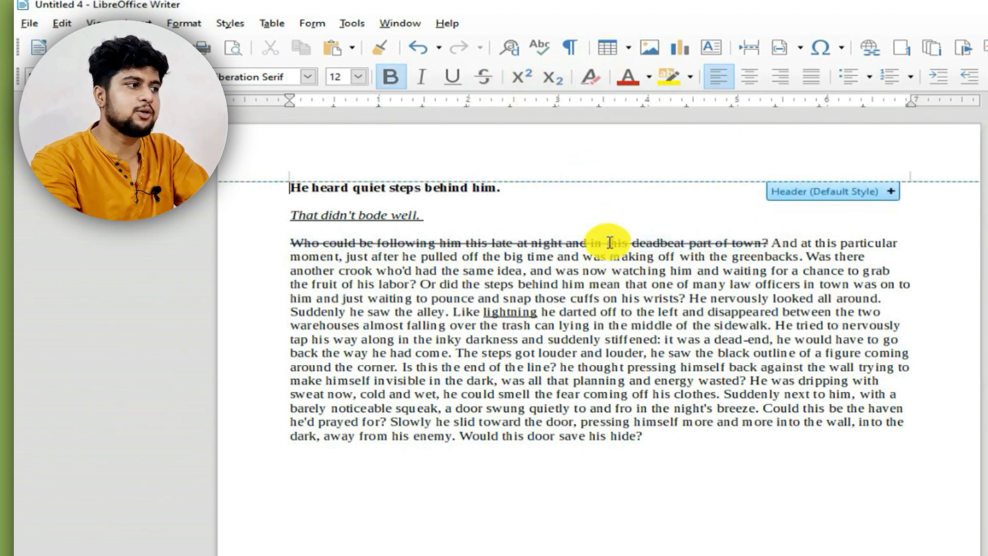
click(768, 243)
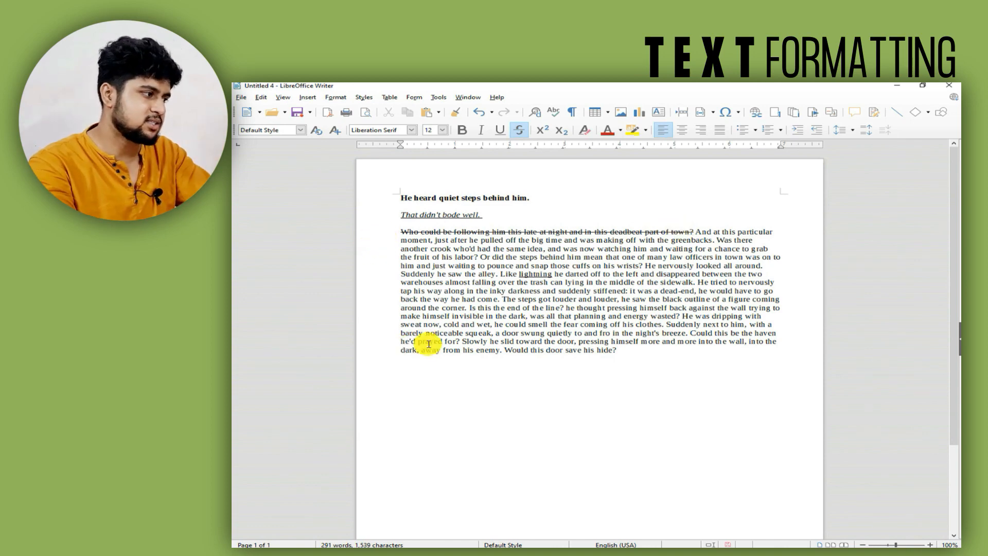
- Open the character formatting settings for the paragraph's last line, "dark, away from his enemy. Would this door save his hide?"
drag(461, 342, 782, 342)
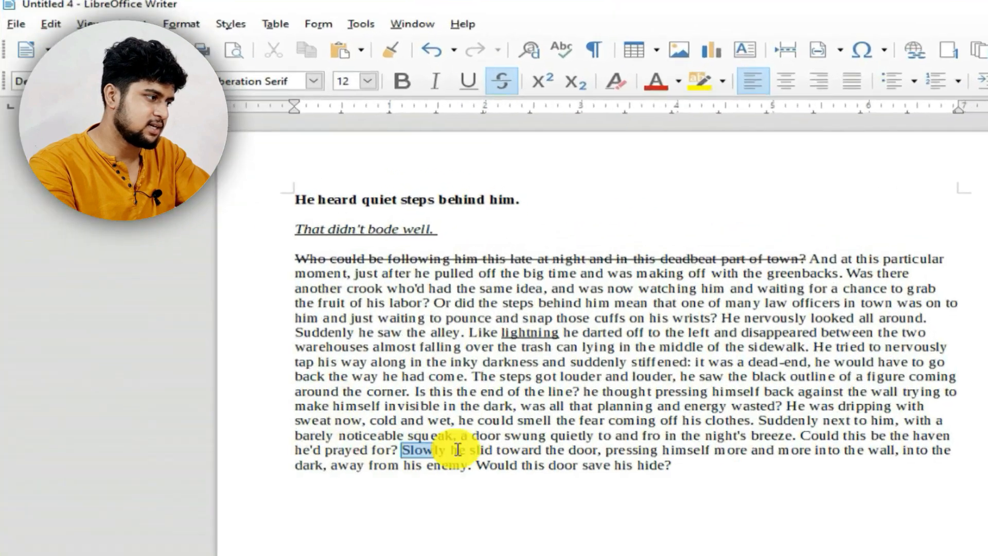
drag(959, 450, 980, 449)
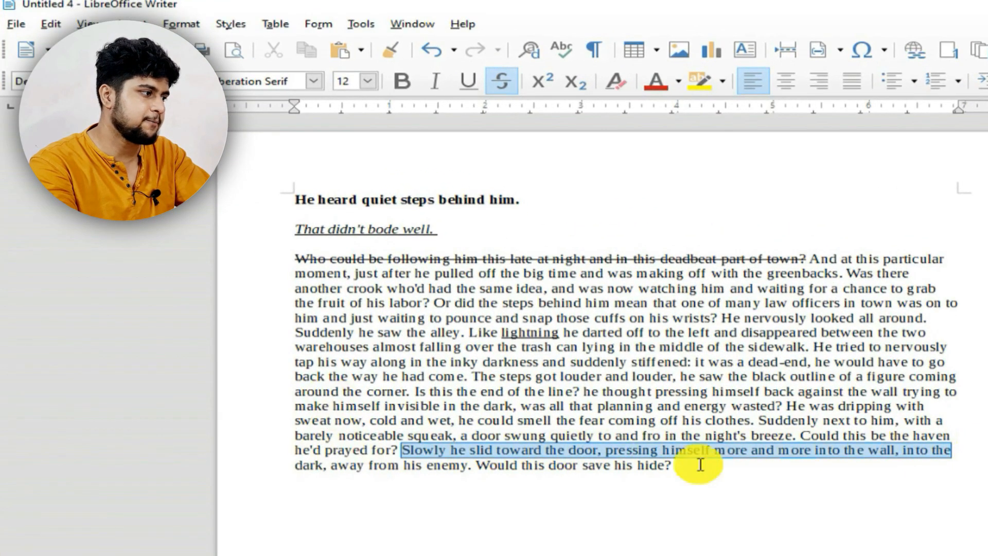
drag(675, 470, 242, 469)
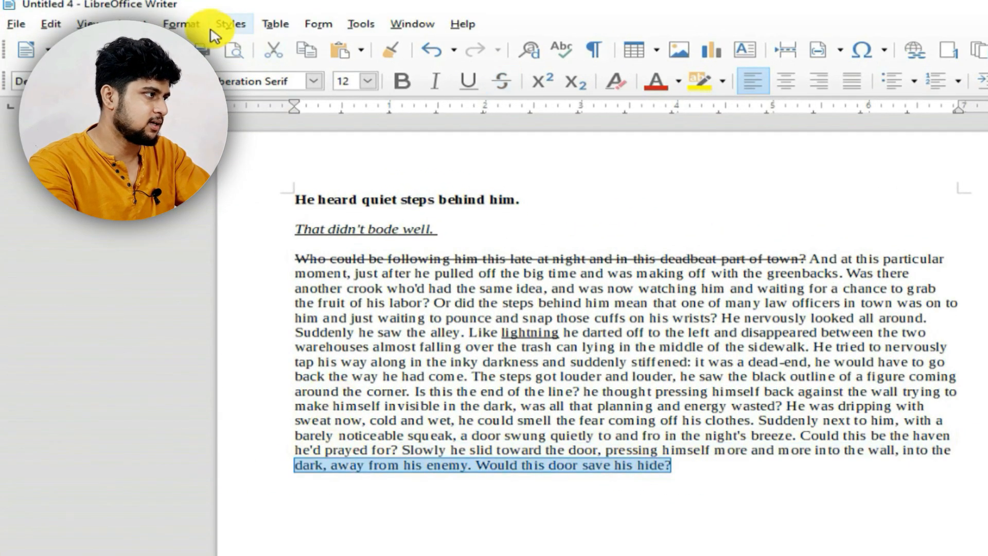
click(182, 23)
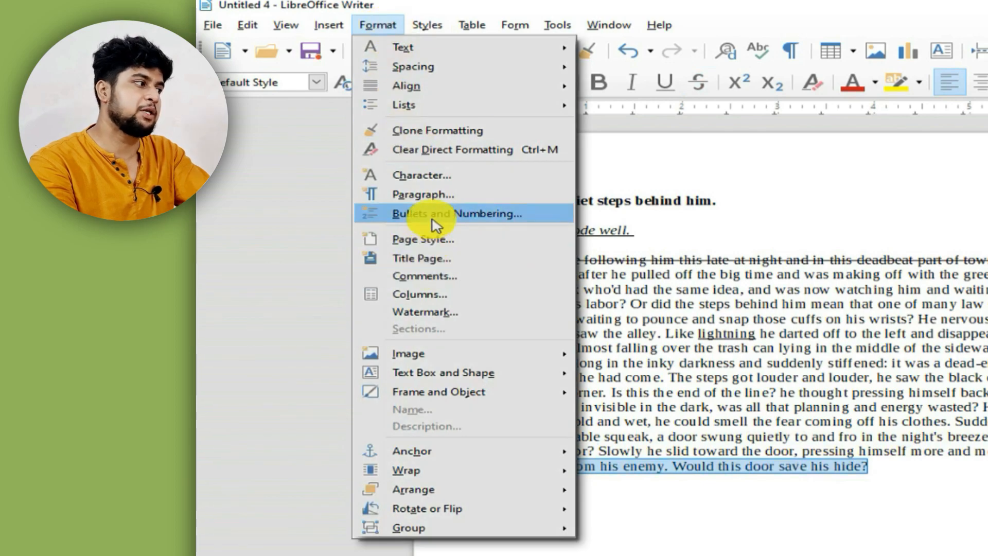
click(432, 175)
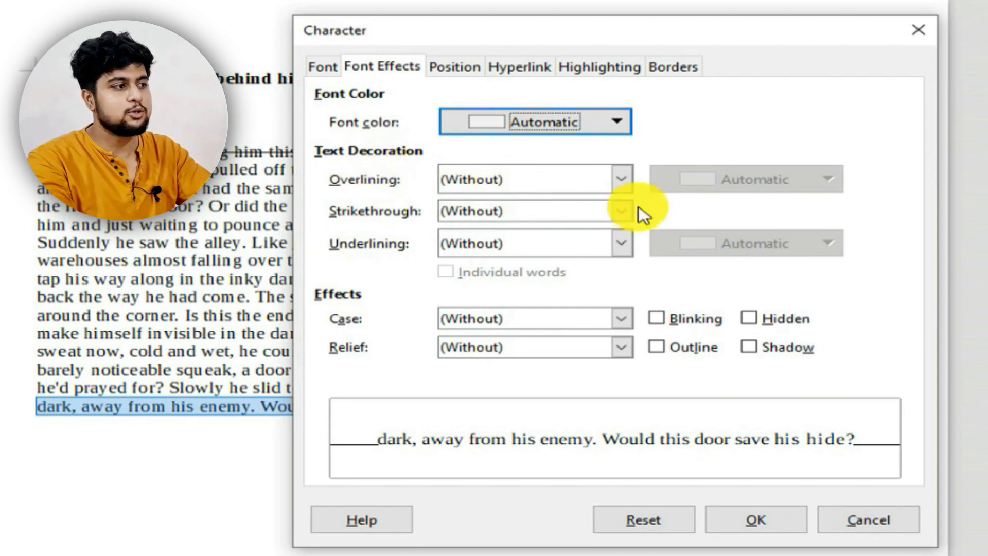
- Try the Single, Dash (Bold) and Dash underlining styles on the selected last line
click(622, 244)
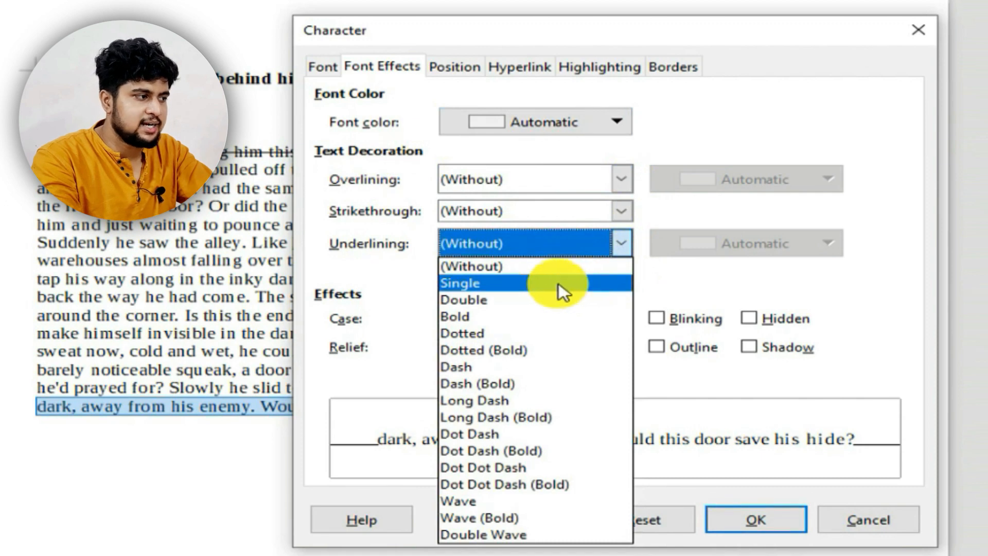
click(545, 283)
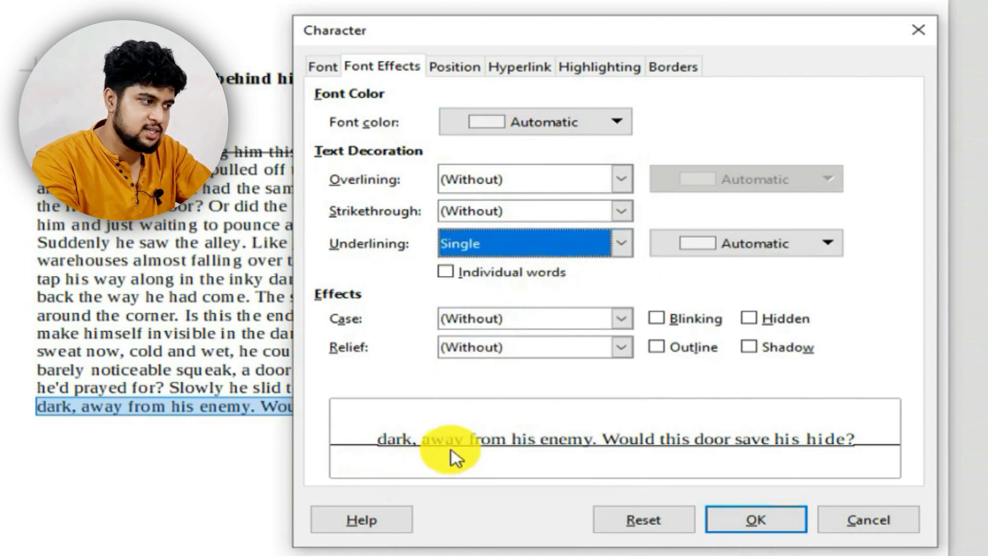
click(621, 247)
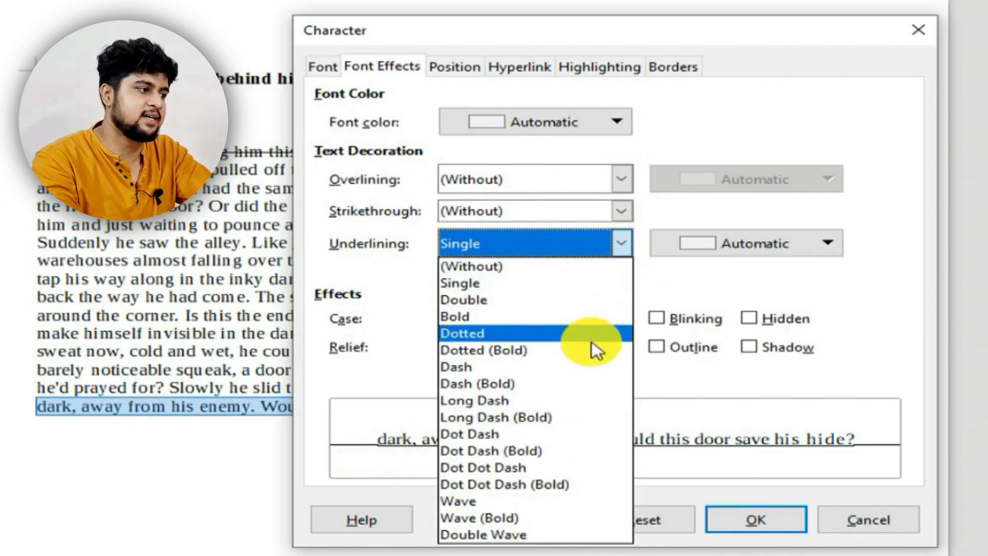
click(574, 389)
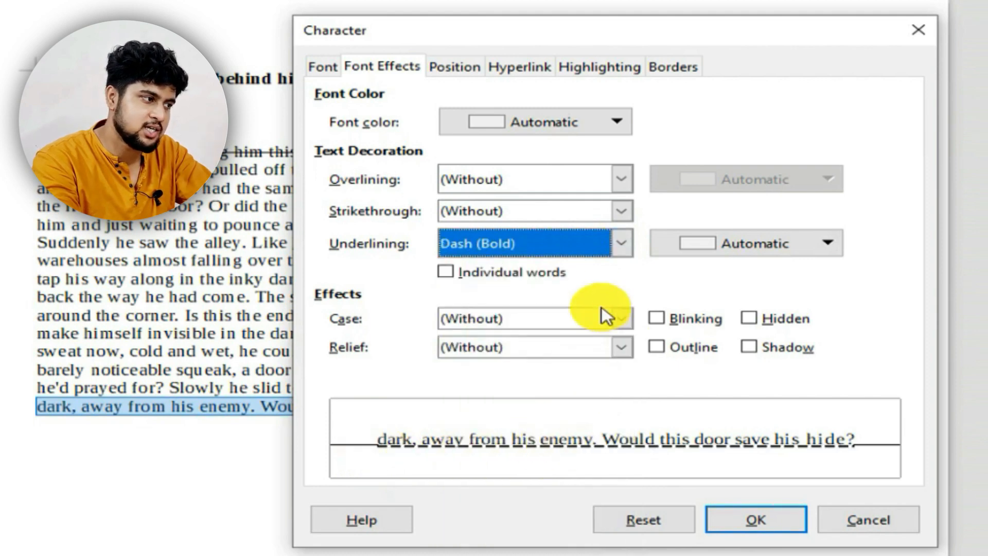
click(613, 248)
click(573, 369)
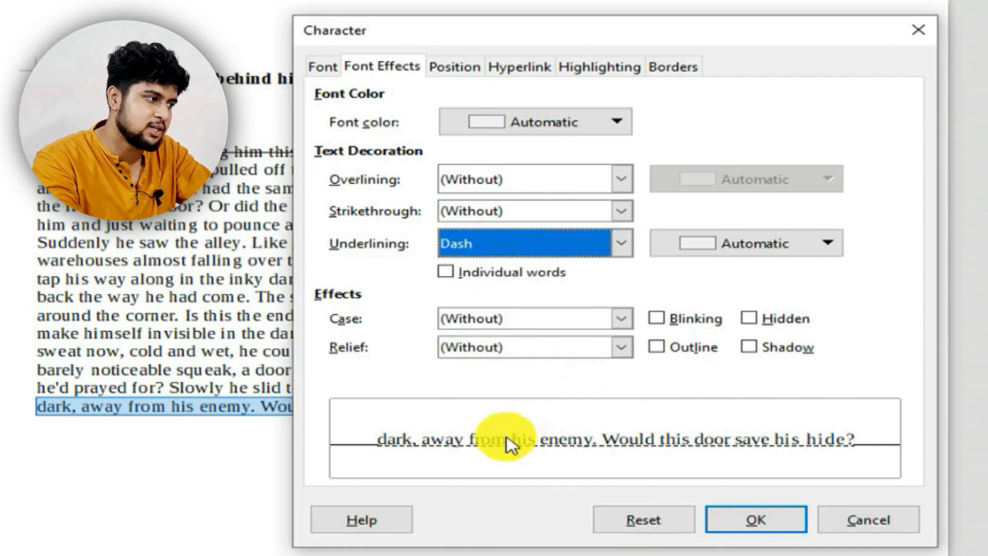
- Underline the selected last line with the Dot Dot Dash (Bold) style in red and apply the formatting
click(621, 245)
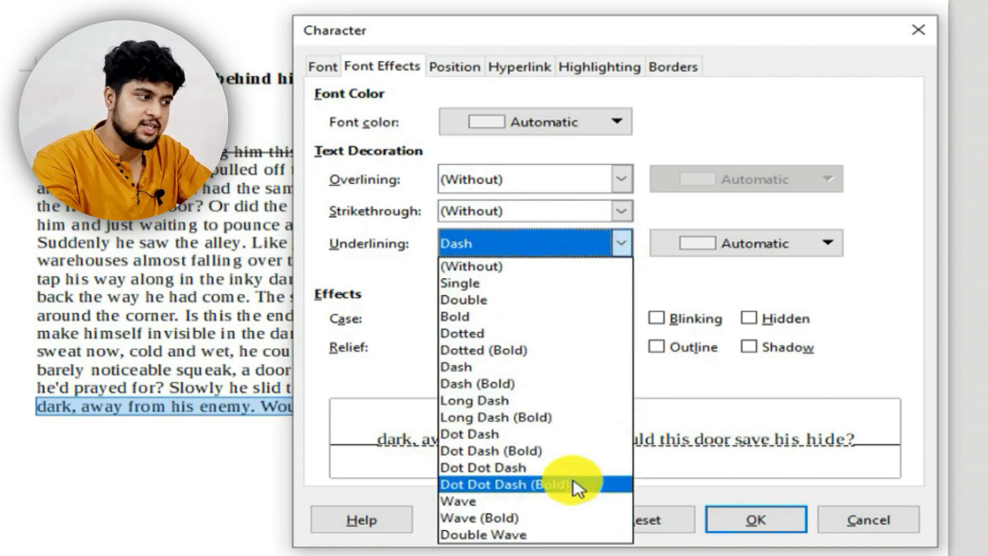
click(535, 494)
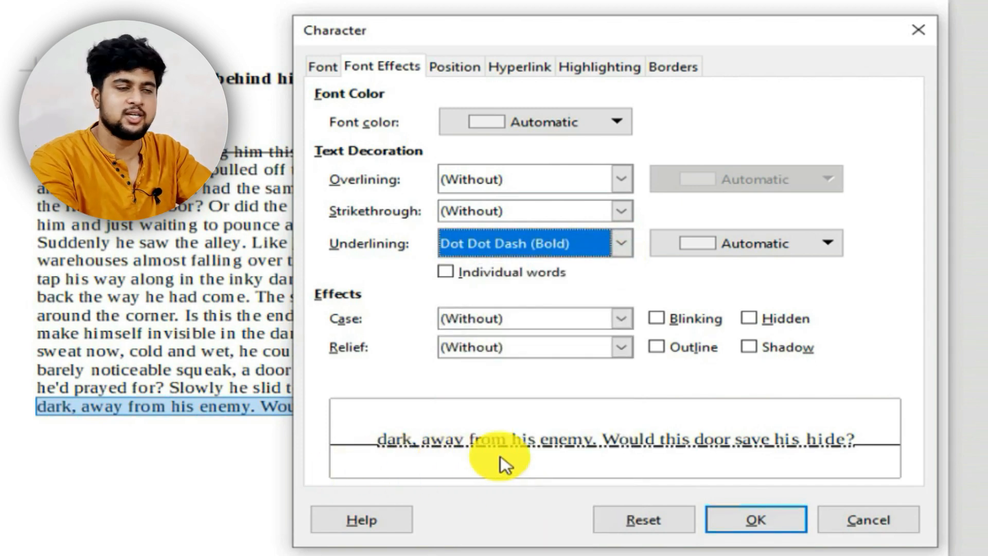
click(759, 248)
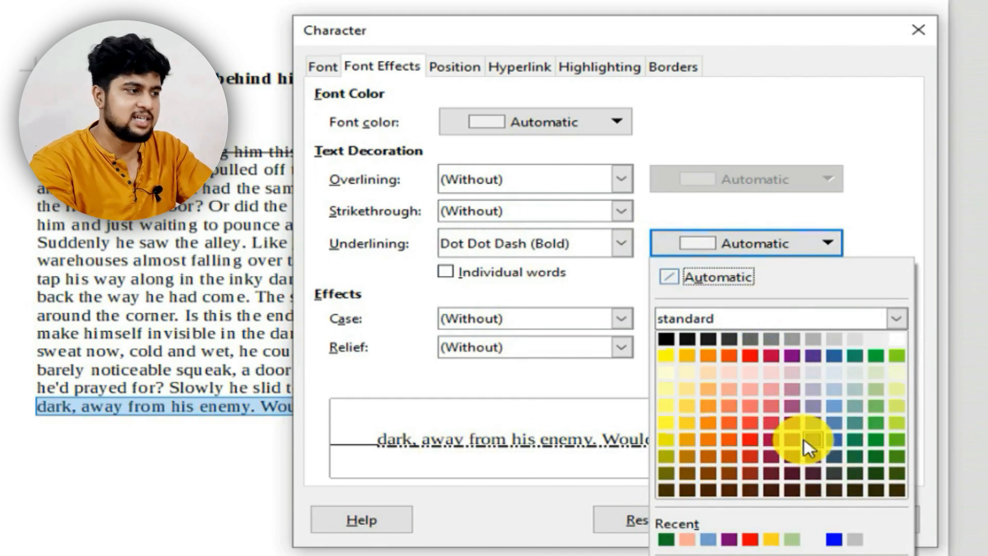
click(759, 459)
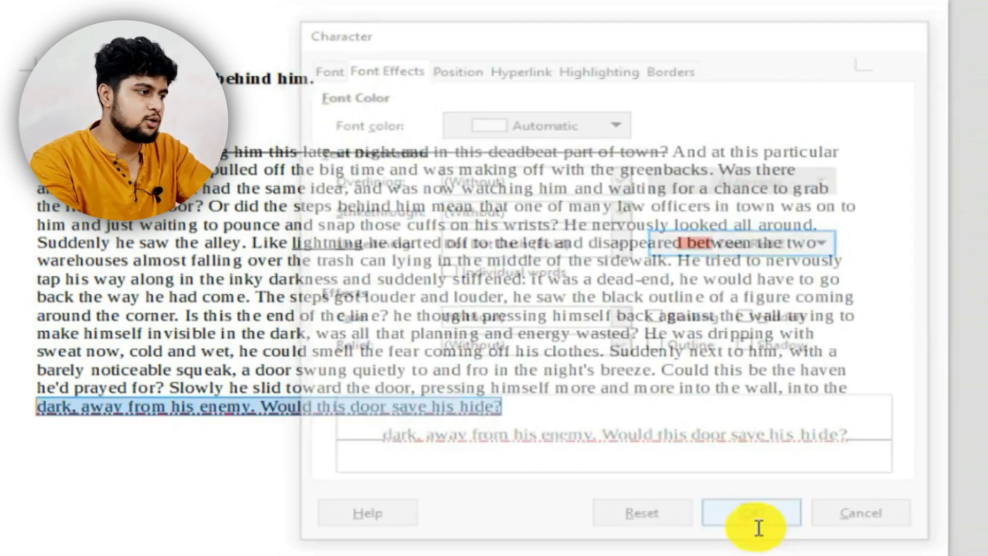
click(774, 524)
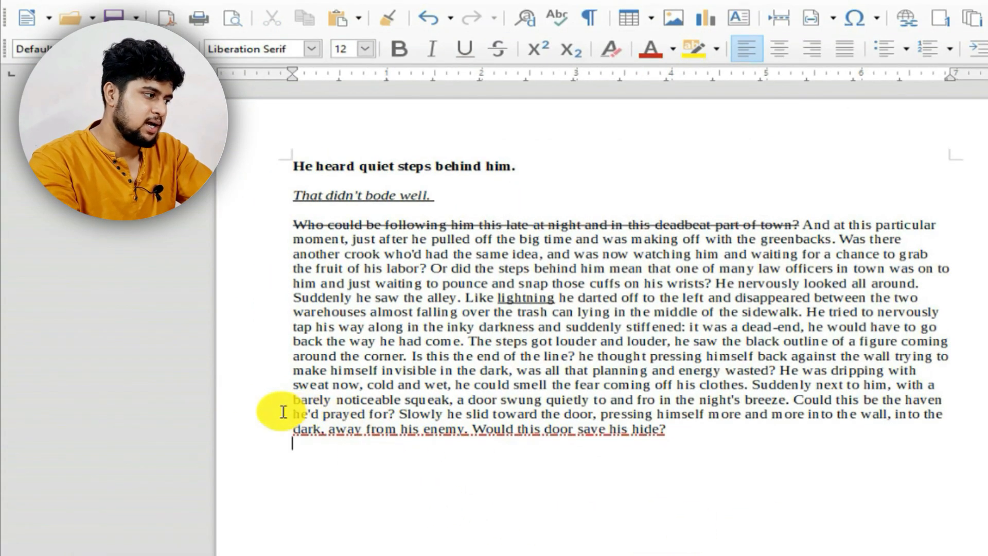
- Apply Double strikethrough to the line from "he'd prayed for?" to "into the wall, into the" through the character formatting settings
drag(291, 415, 952, 406)
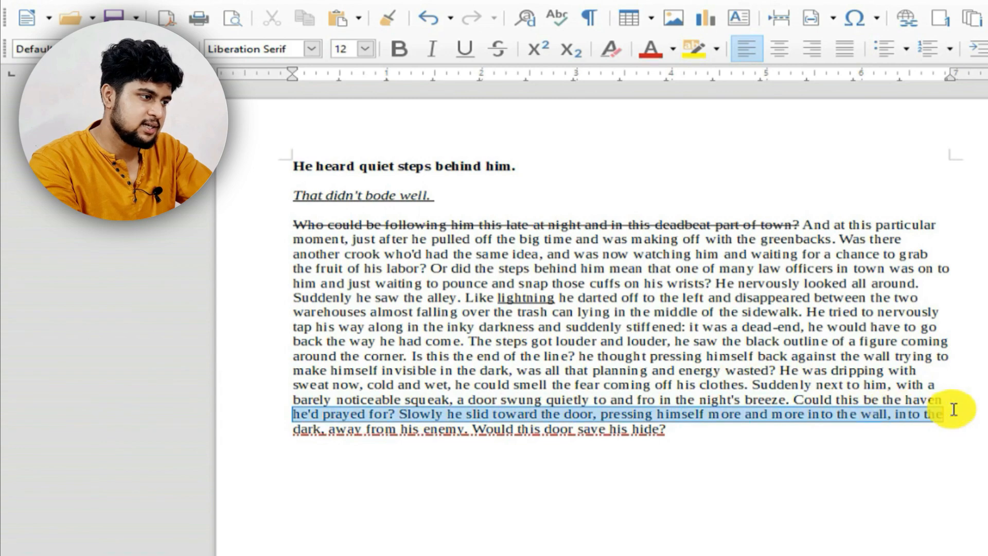
click(322, 17)
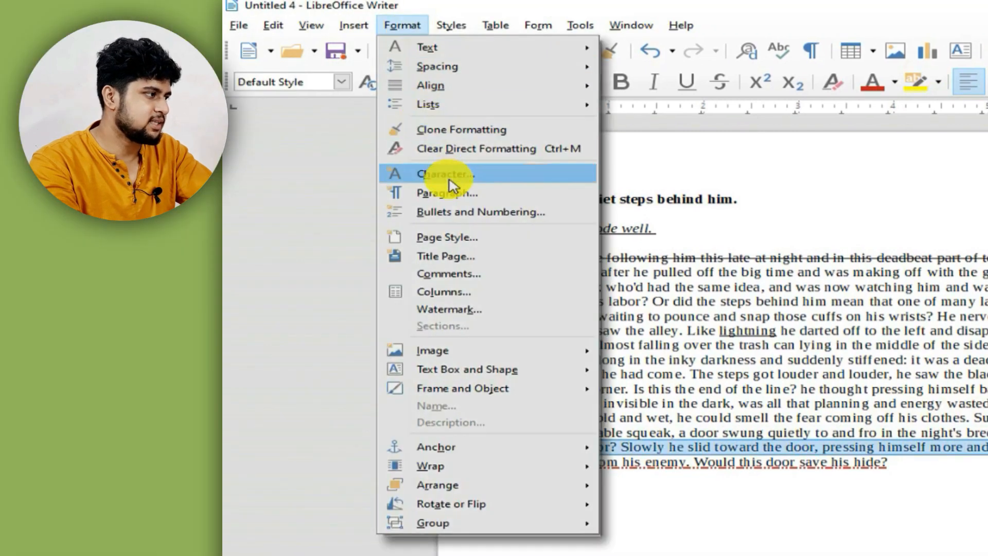
click(449, 177)
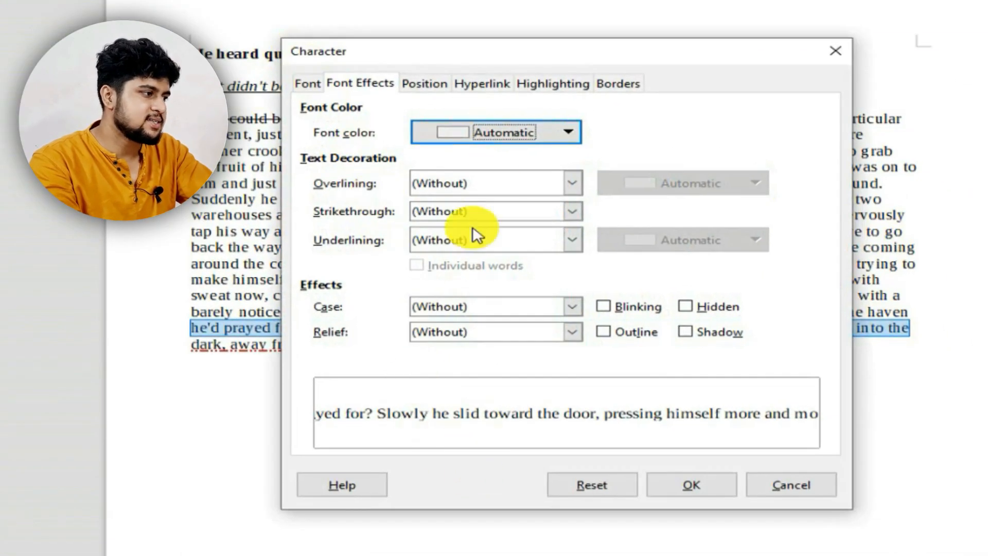
click(564, 214)
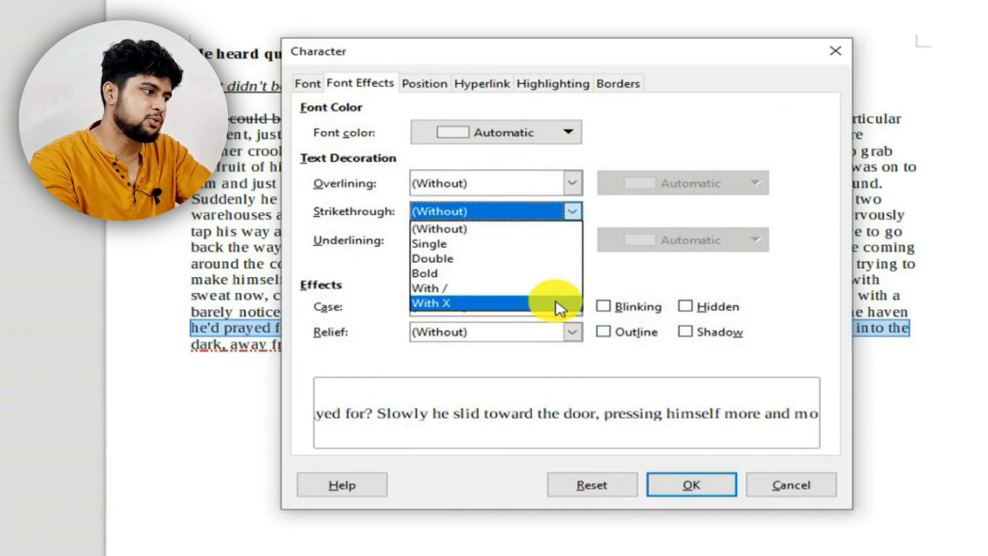
click(550, 266)
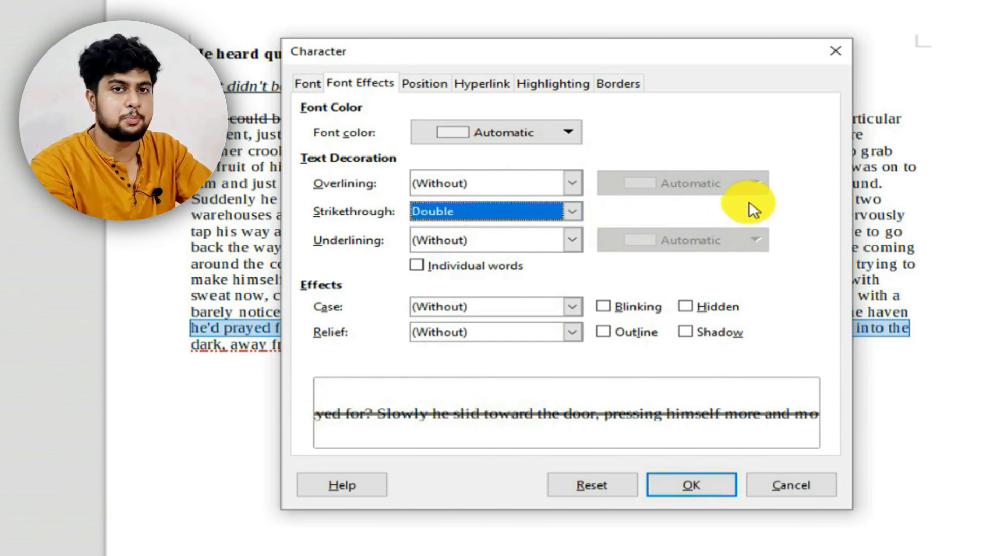
click(706, 483)
click(264, 361)
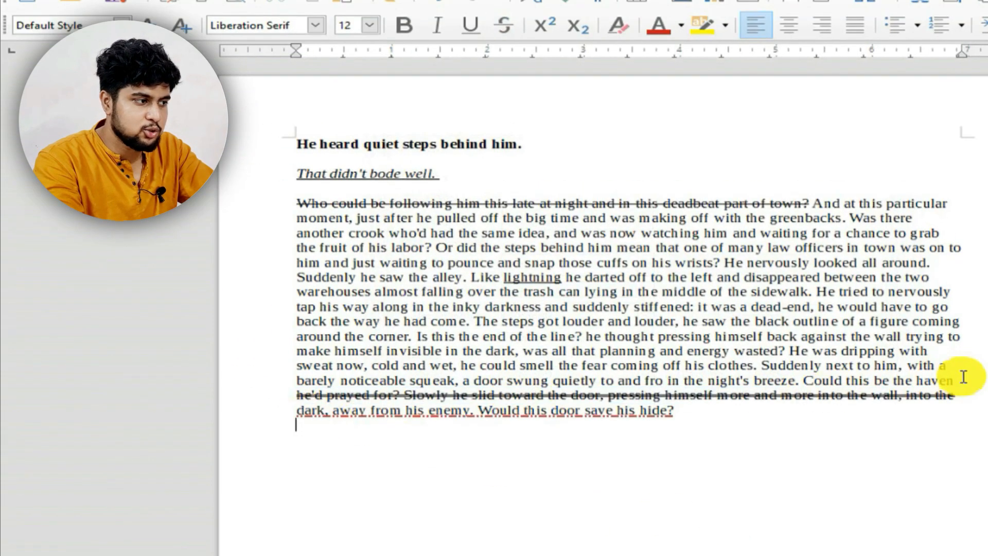
- For the line beginning "barely noticeable squeak", try Dotted overlining, and set the overlining style to Dotted (Bold)
drag(963, 377, 296, 380)
click(415, 26)
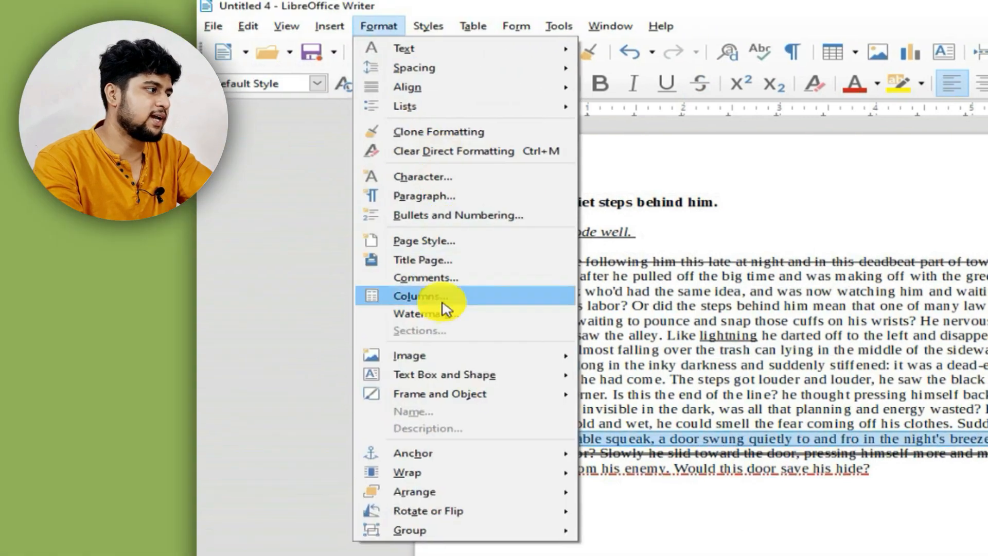
click(386, 178)
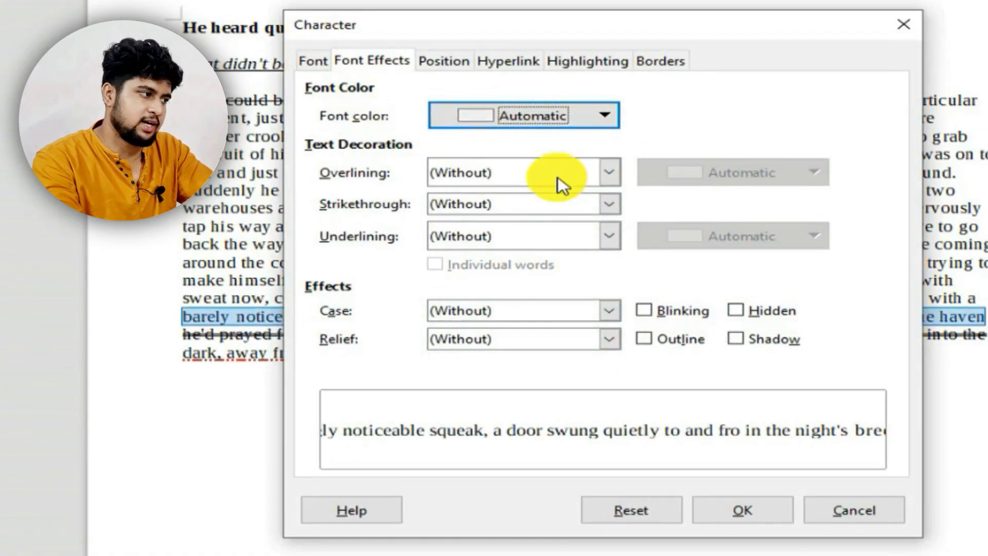
click(619, 172)
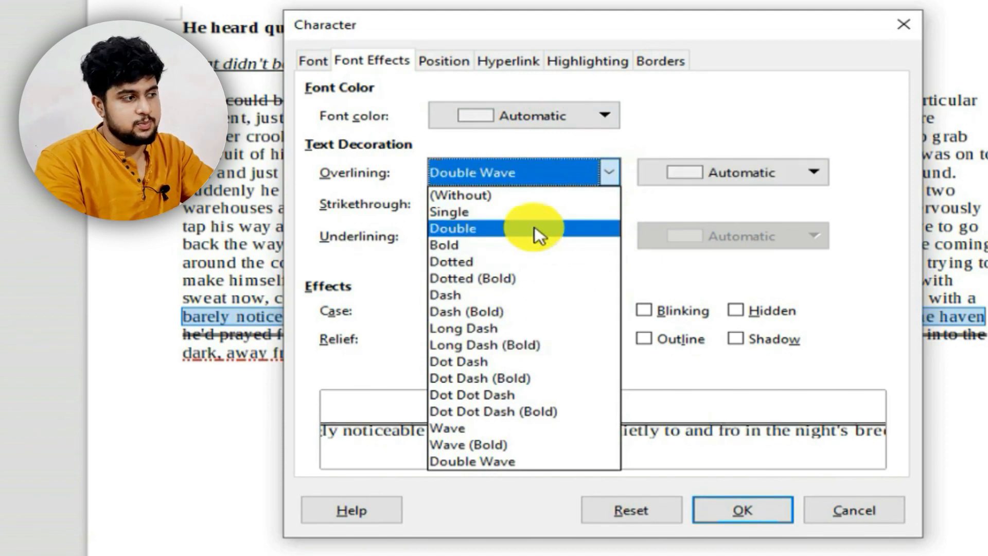
click(533, 259)
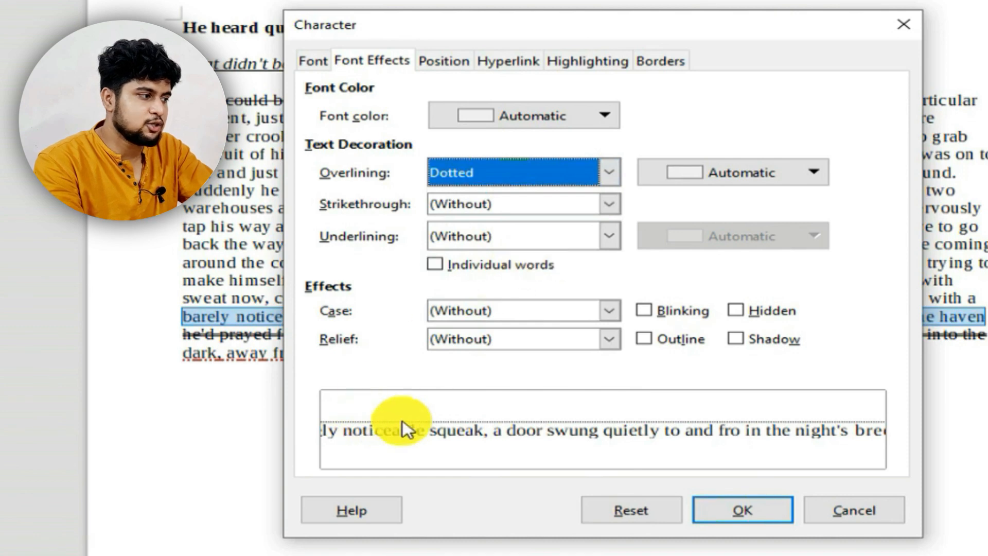
click(609, 174)
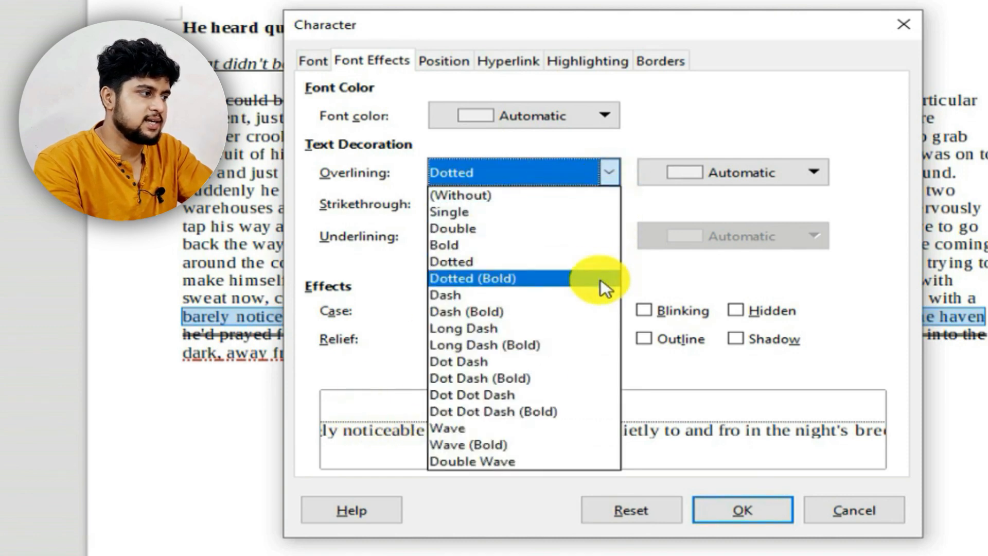
click(601, 279)
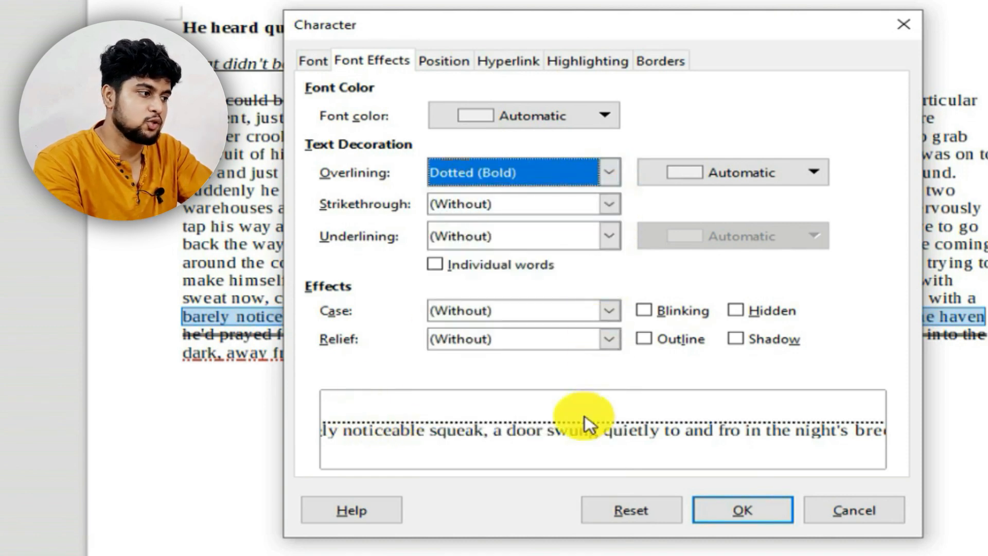
- Set the overline color to Dark Magenta 2 and apply the character formatting to the selected line
click(728, 166)
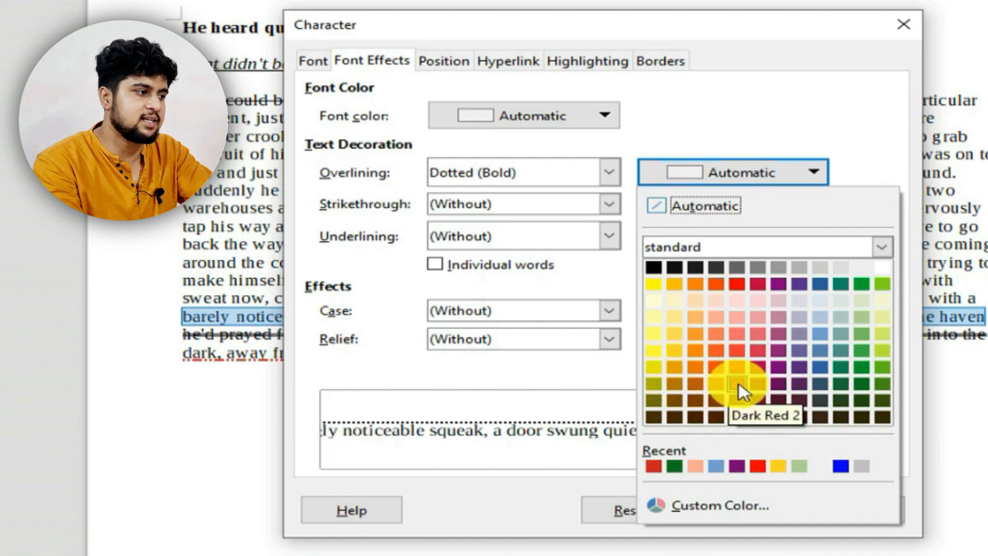
click(757, 384)
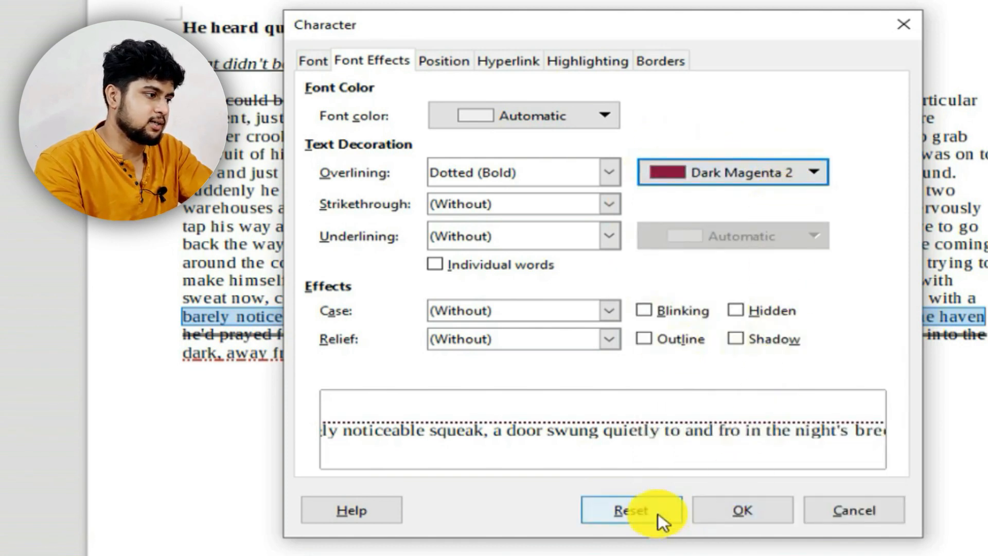
click(751, 517)
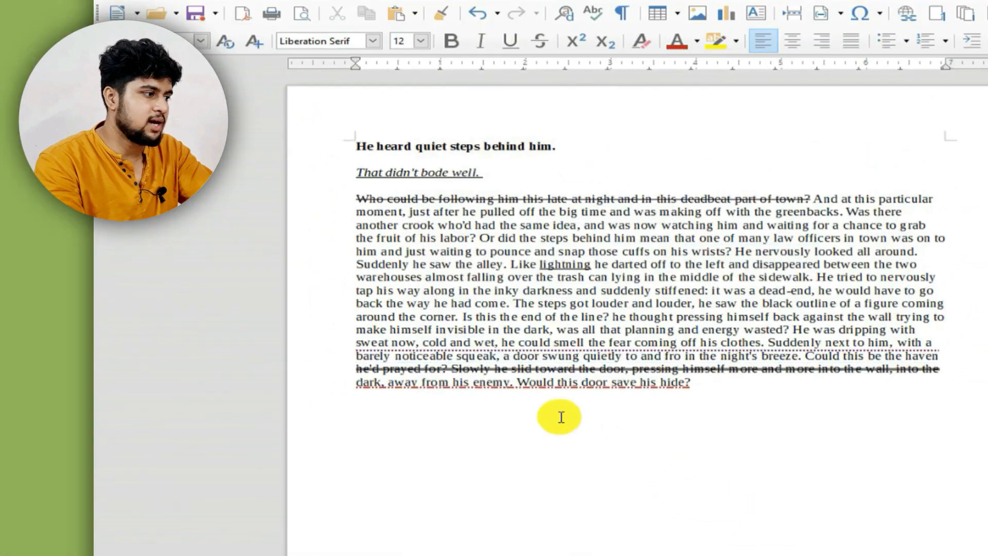
drag(342, 354, 161, 447)
drag(347, 372, 657, 370)
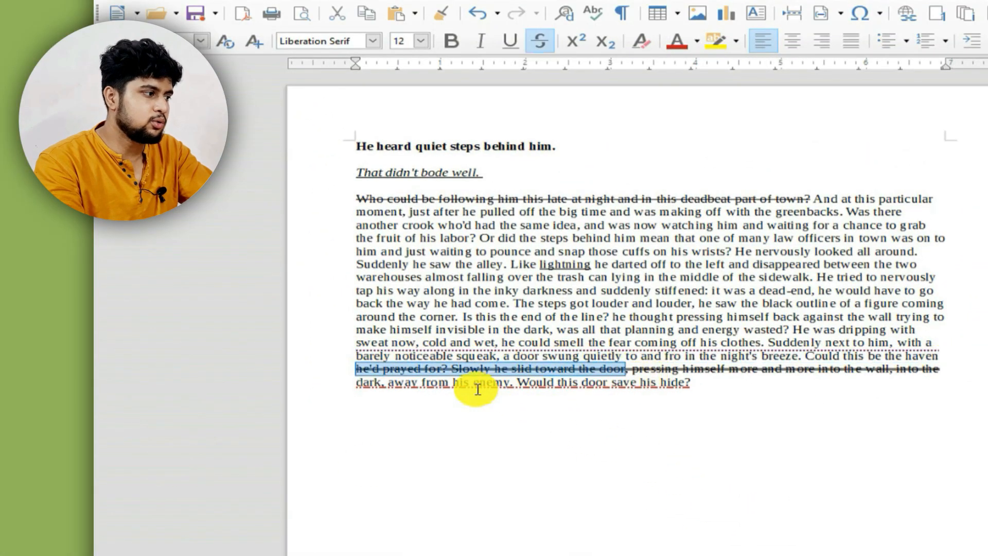
- Start a new paragraph below the last line and expand the AutoText abbreviation "dt" to insert a dummy text paragraph
drag(342, 378, 691, 383)
click(848, 430)
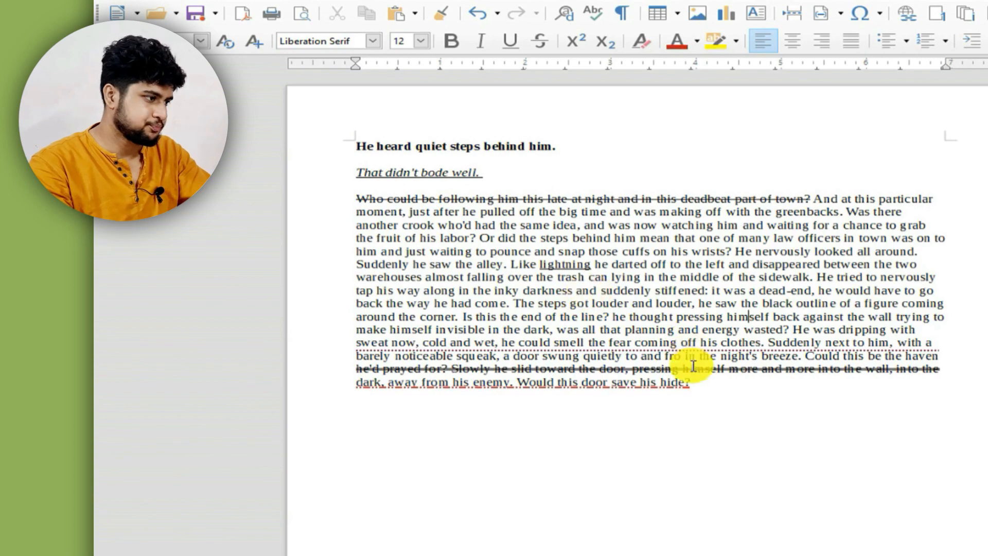
click(716, 406)
click(713, 389)
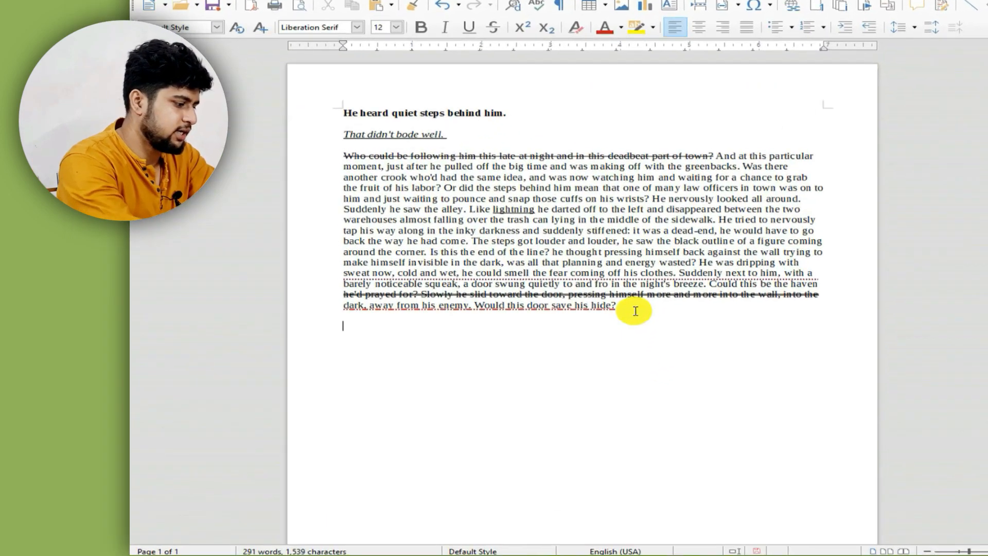
text(dt)
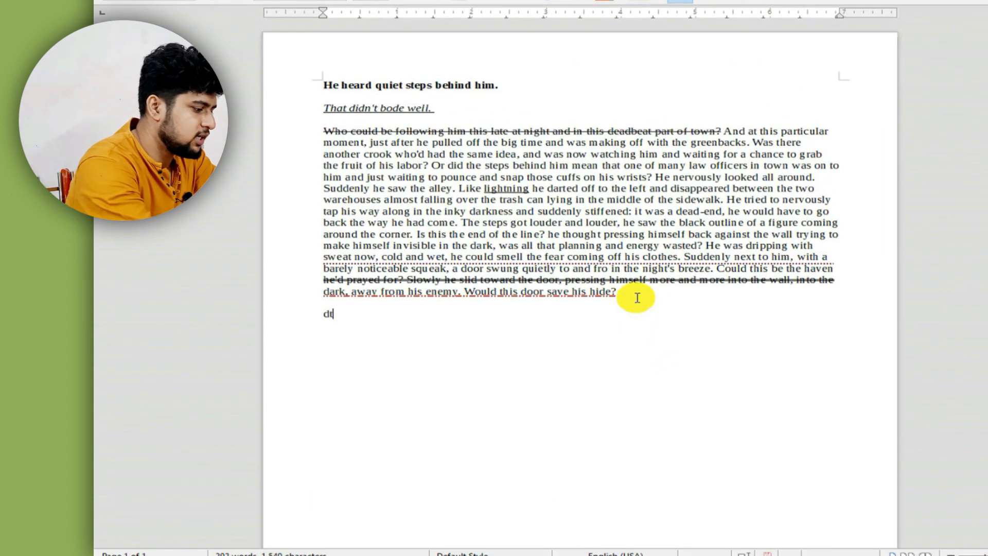
key(F3)
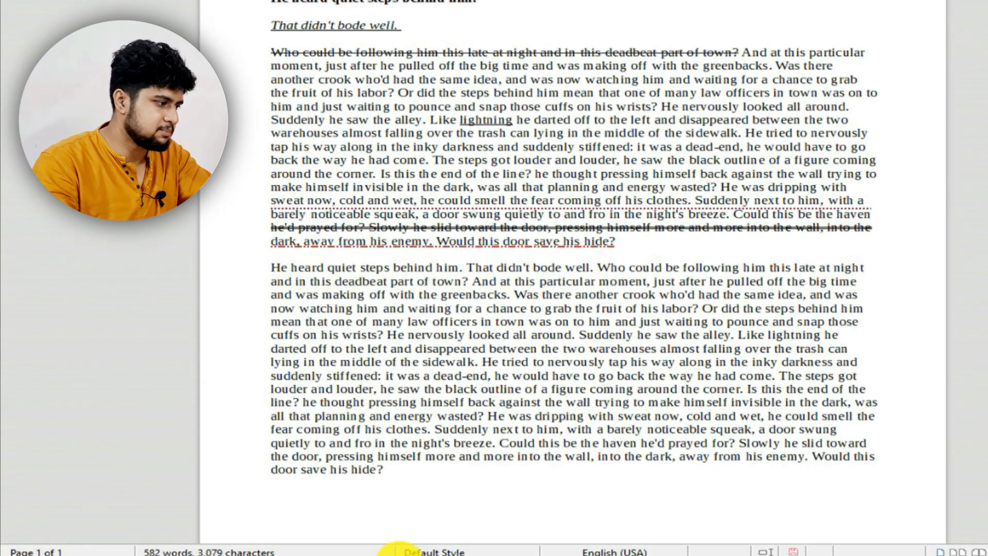
- Select "door save his hide?" at the end of the second paragraph and set its case effect to Capitals in the character formatting
drag(260, 472, 399, 470)
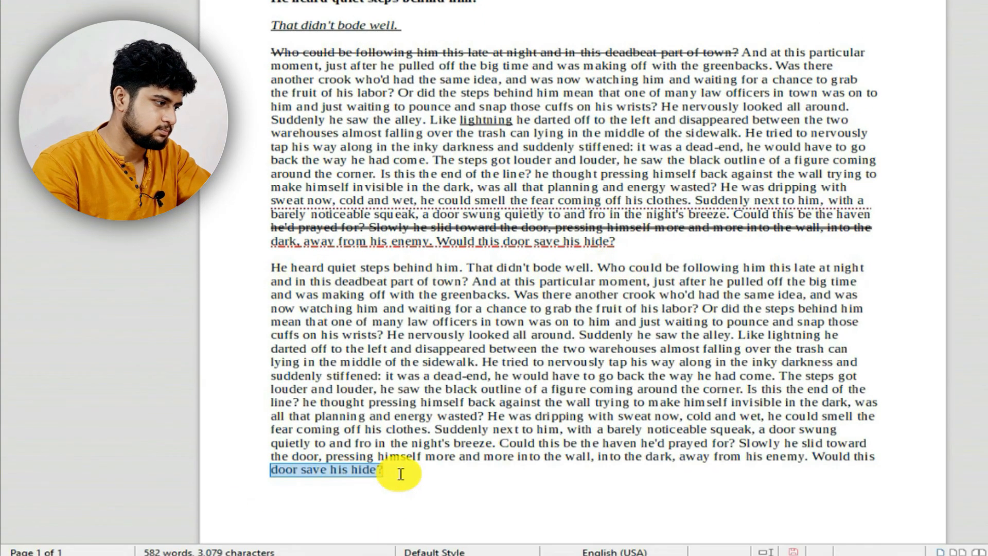
click(378, 24)
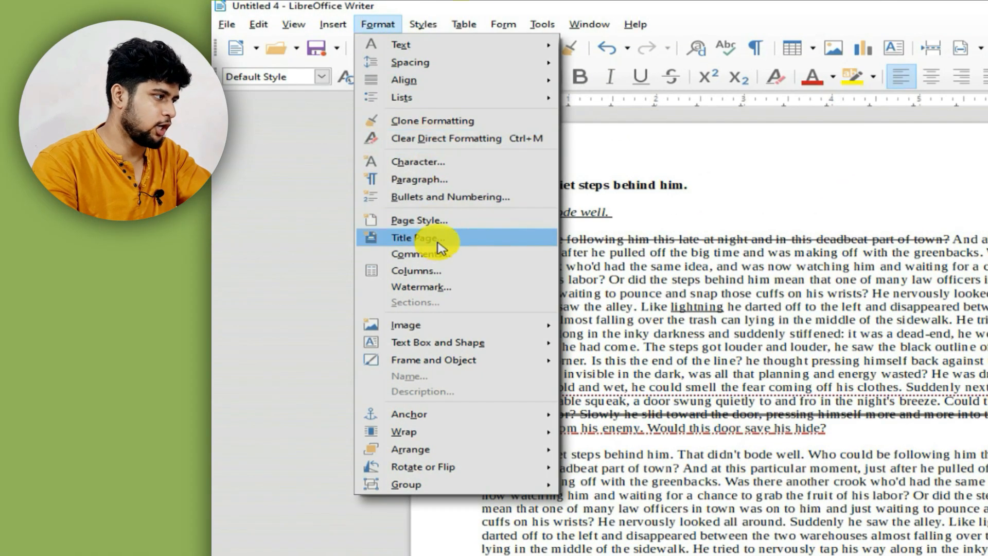
click(430, 160)
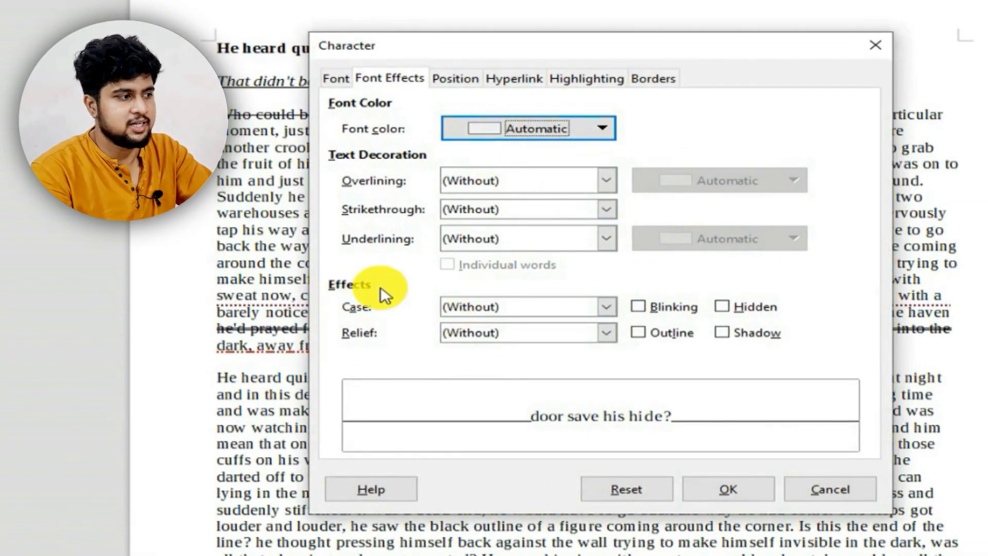
click(500, 306)
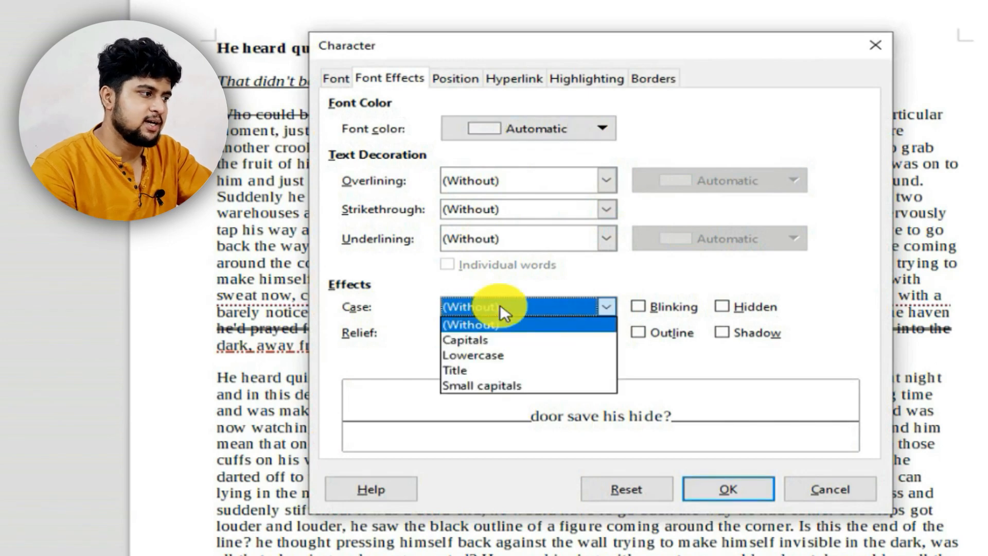
click(521, 344)
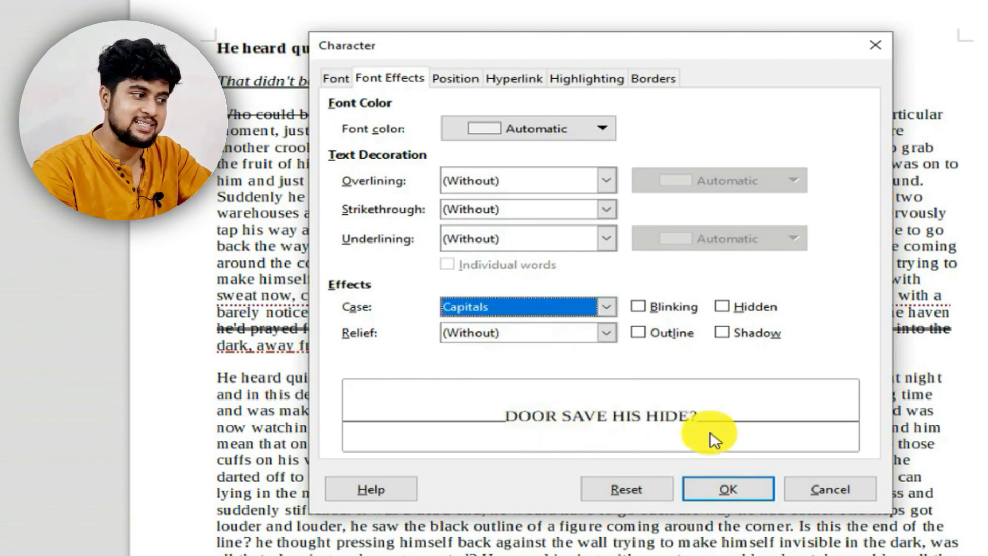
- Try the Lowercase, Title and Small capitals case effects on the selected text
click(557, 304)
click(547, 354)
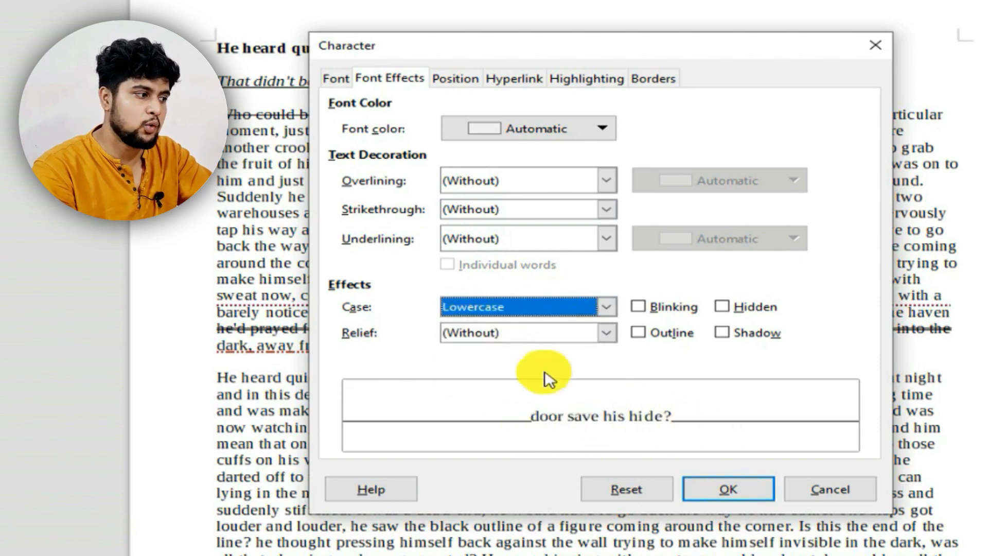
click(552, 304)
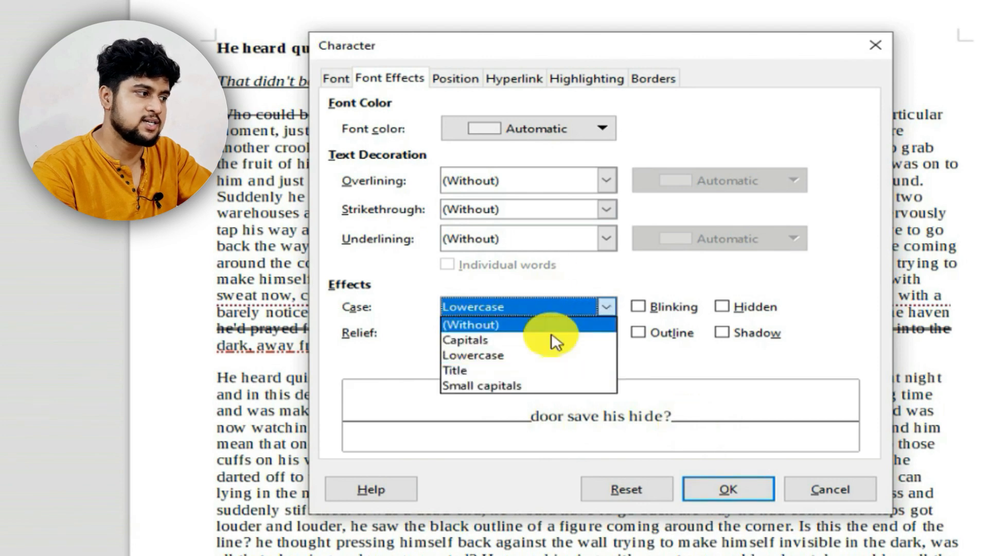
click(549, 371)
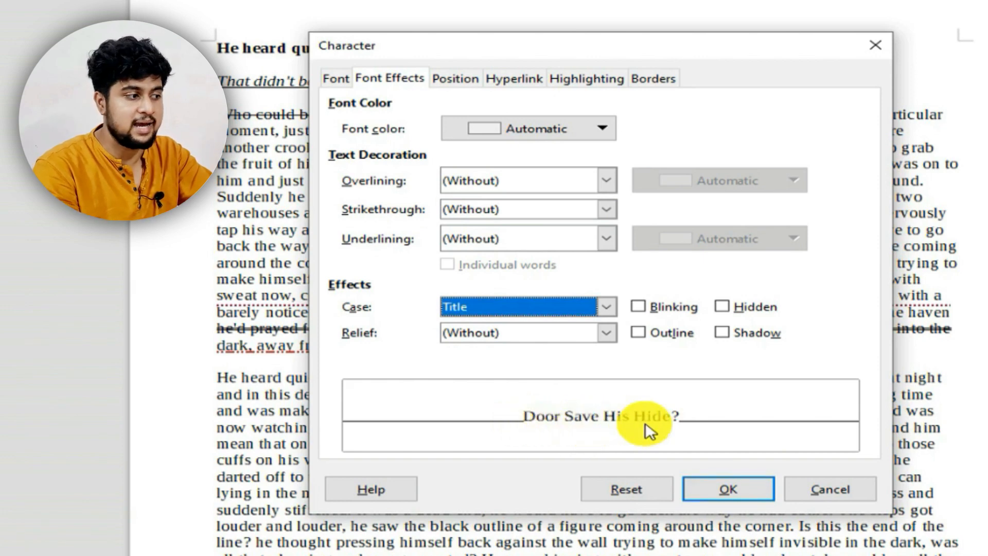
click(599, 309)
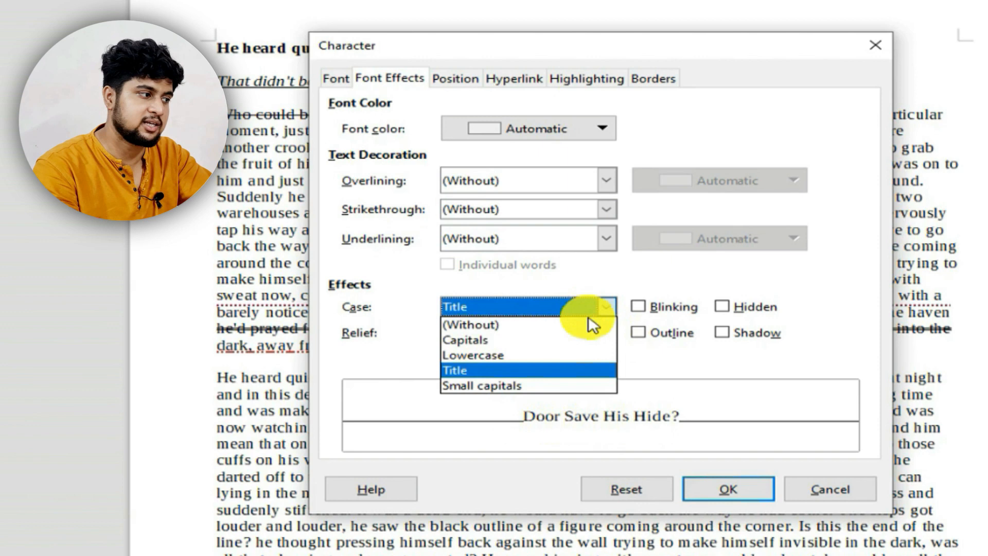
click(550, 389)
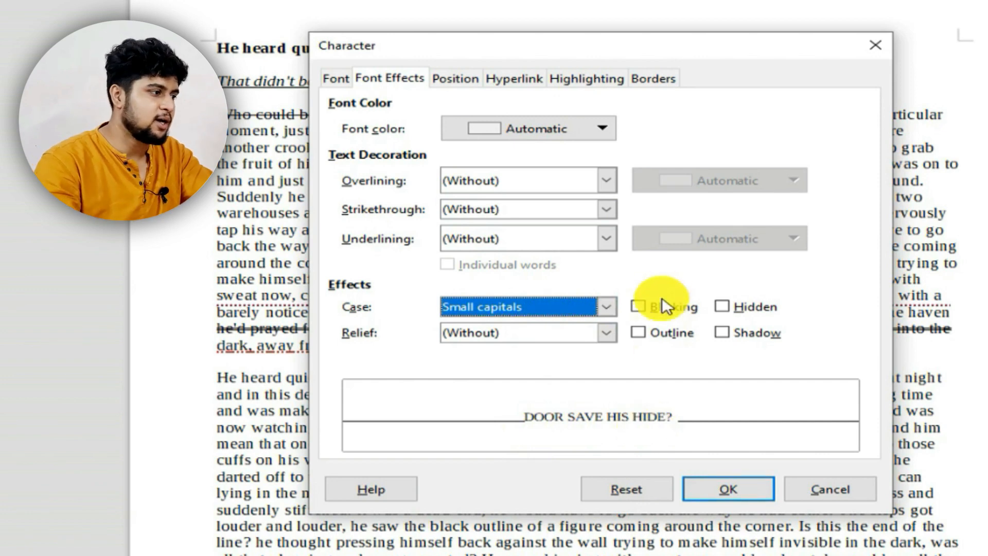
- Try the Engraved and Embossed relief effects on the selected text, with Small capitals and with Capitals as the case
click(562, 335)
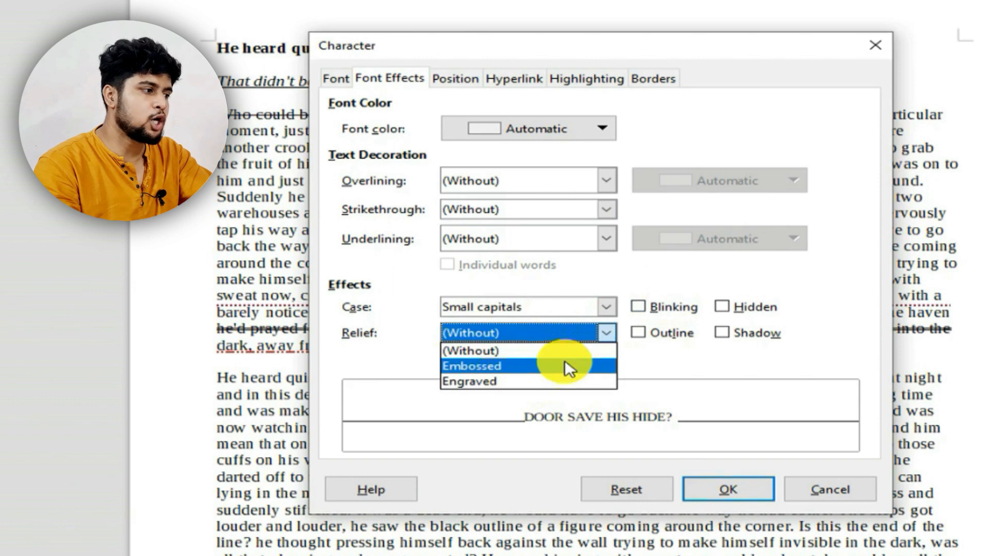
click(567, 381)
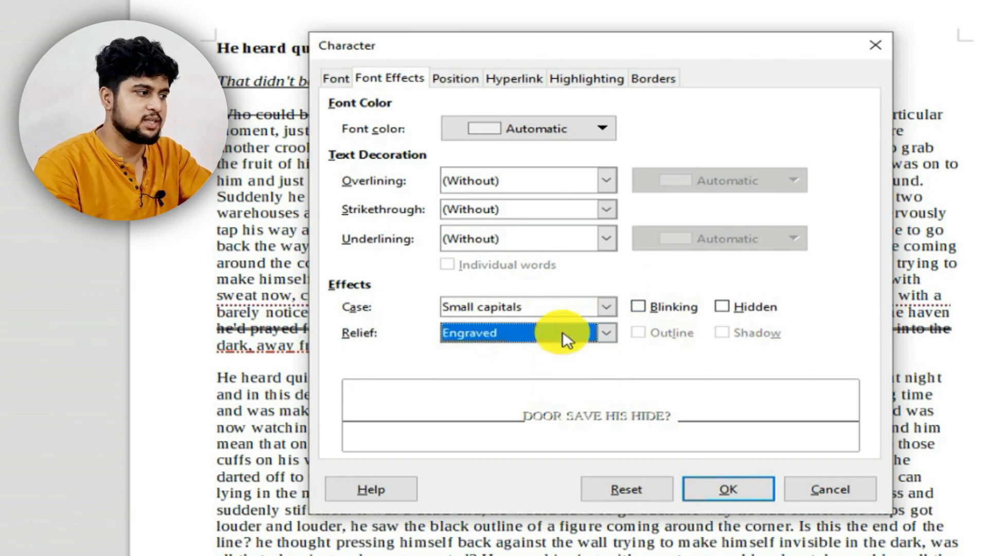
click(563, 331)
click(564, 365)
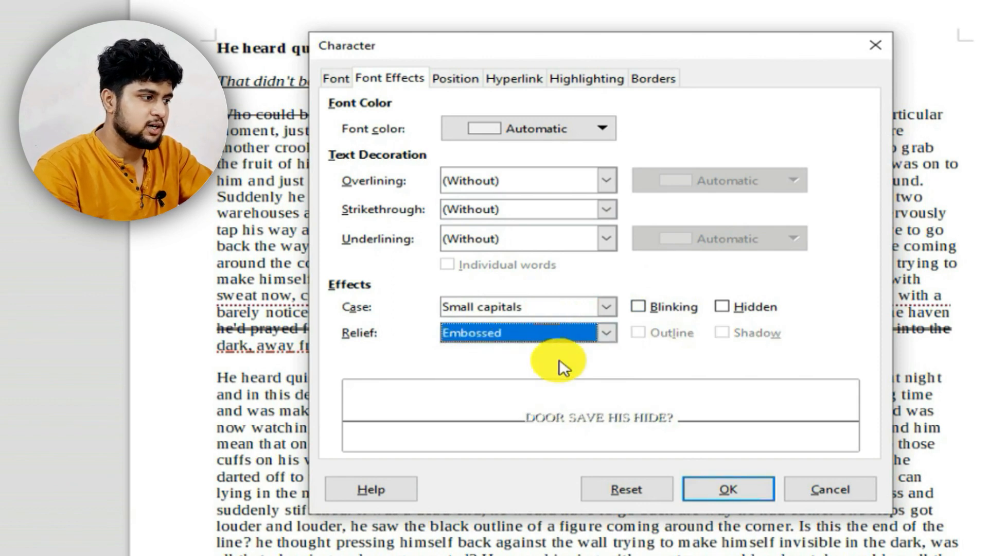
click(563, 334)
click(562, 380)
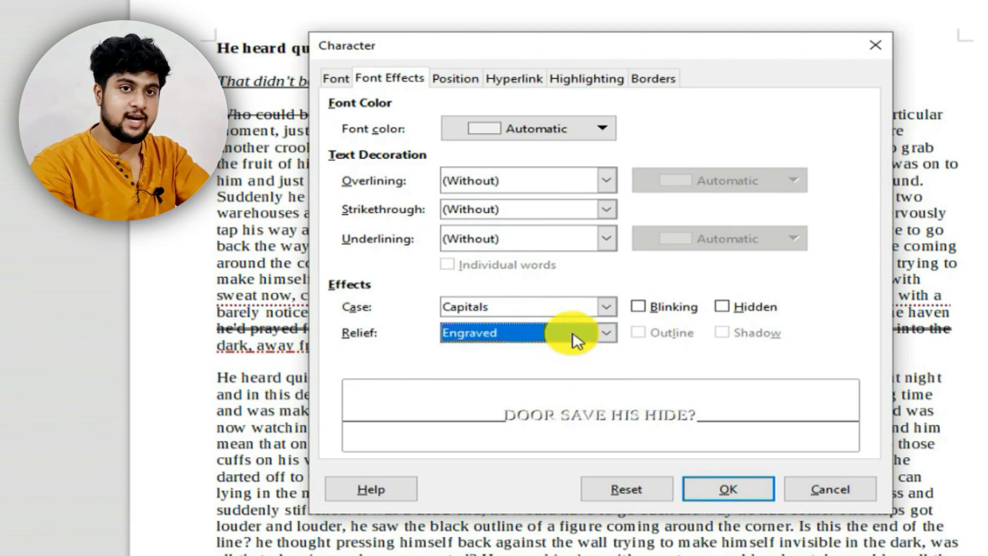
click(573, 332)
click(556, 366)
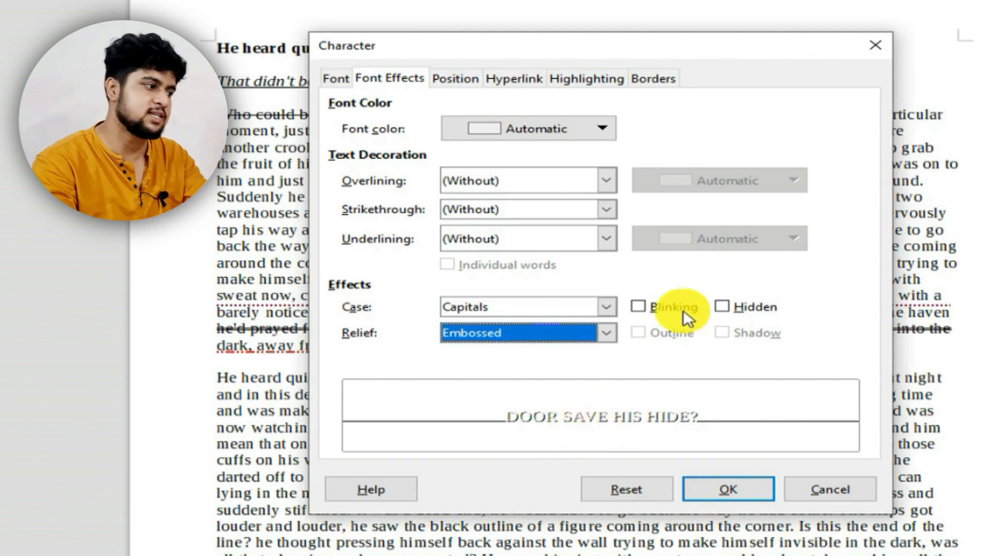
- Set the relief to Engraved, apply the character formatting to "door save his hide?" and deselect the text
click(604, 333)
click(523, 383)
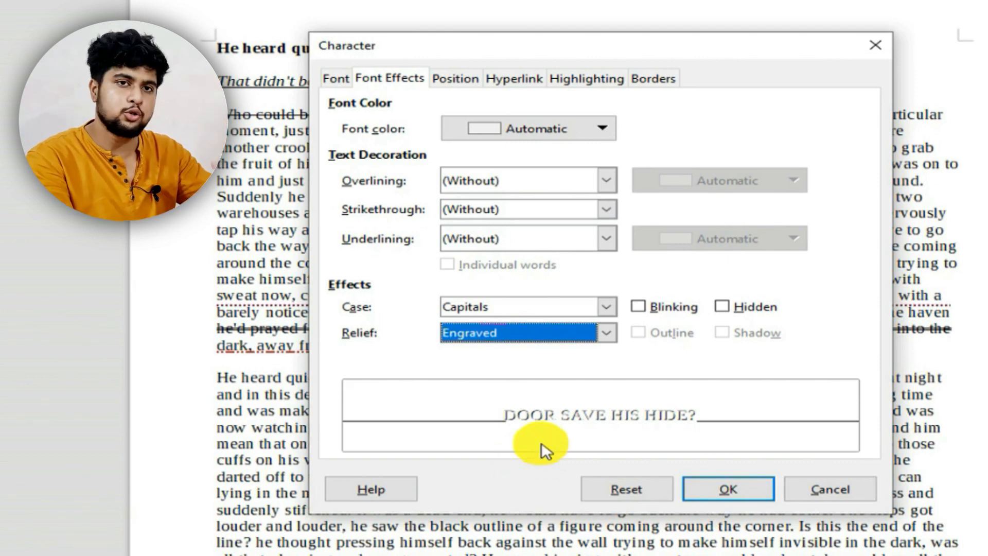
click(749, 489)
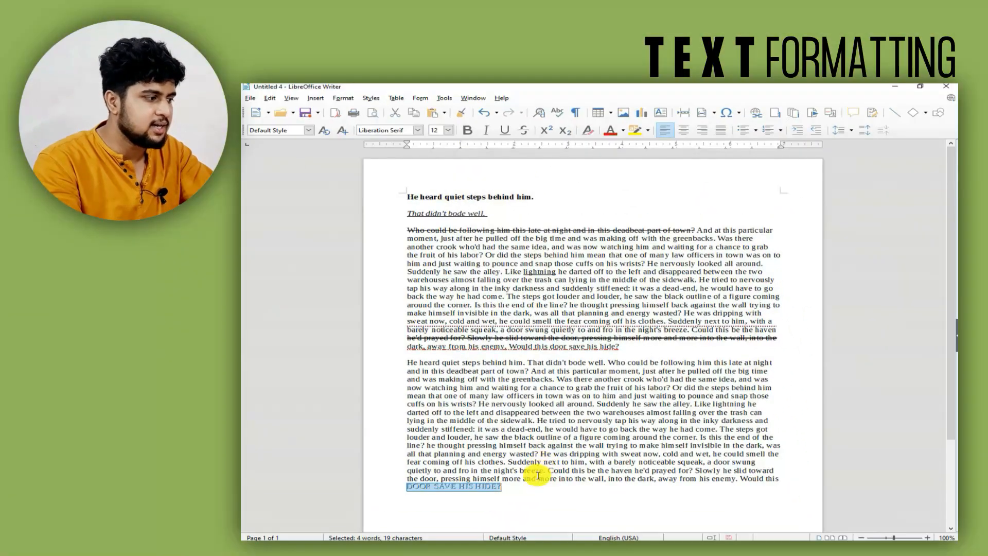
click(536, 477)
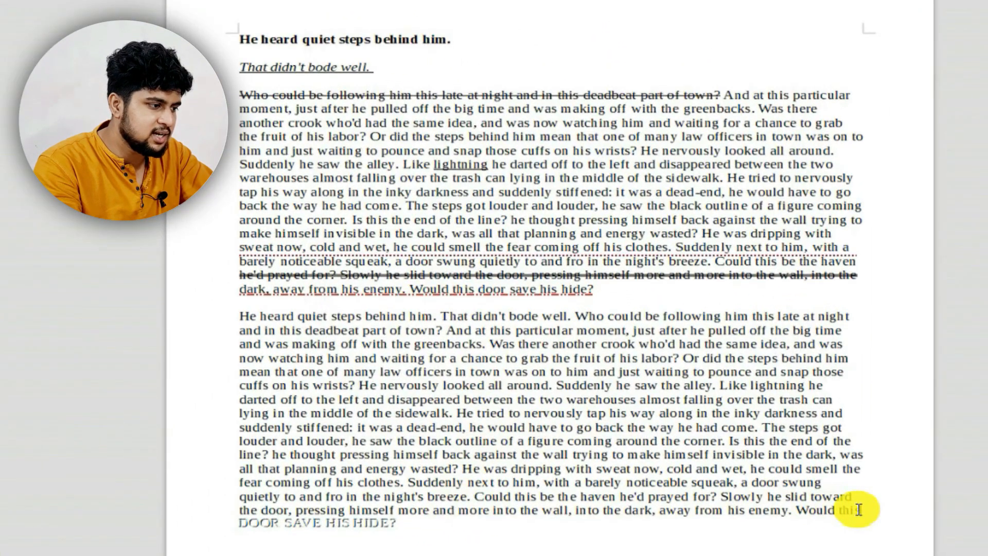
- Apply the Embossed relief to "from his enemy. Would this" in the second paragraph through the character font effects
drag(859, 509, 695, 510)
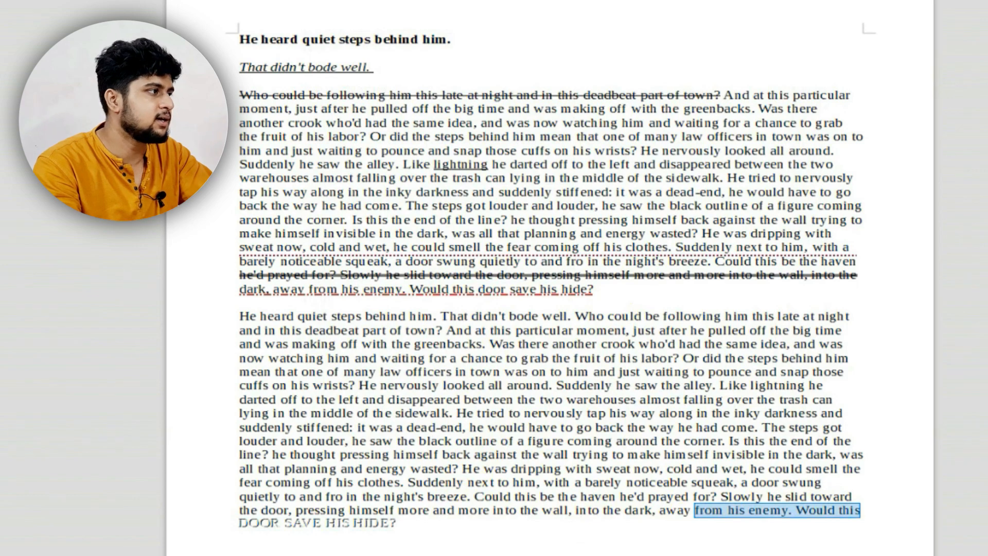
click(379, 38)
click(399, 180)
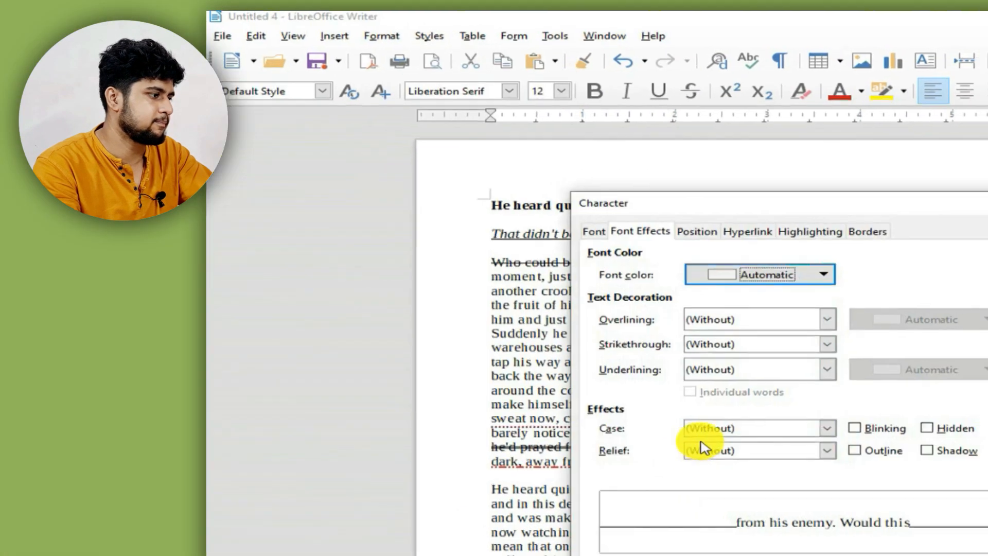
click(716, 452)
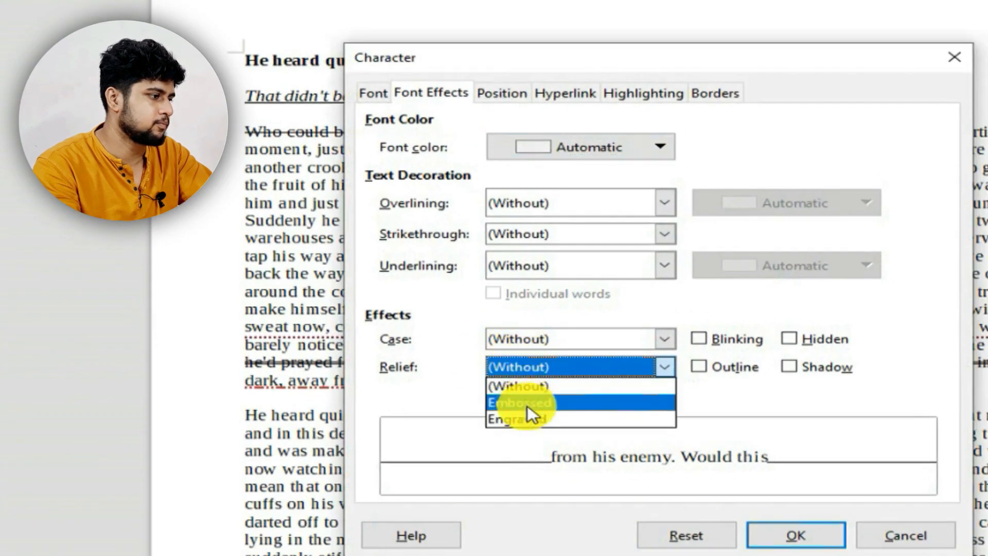
click(528, 406)
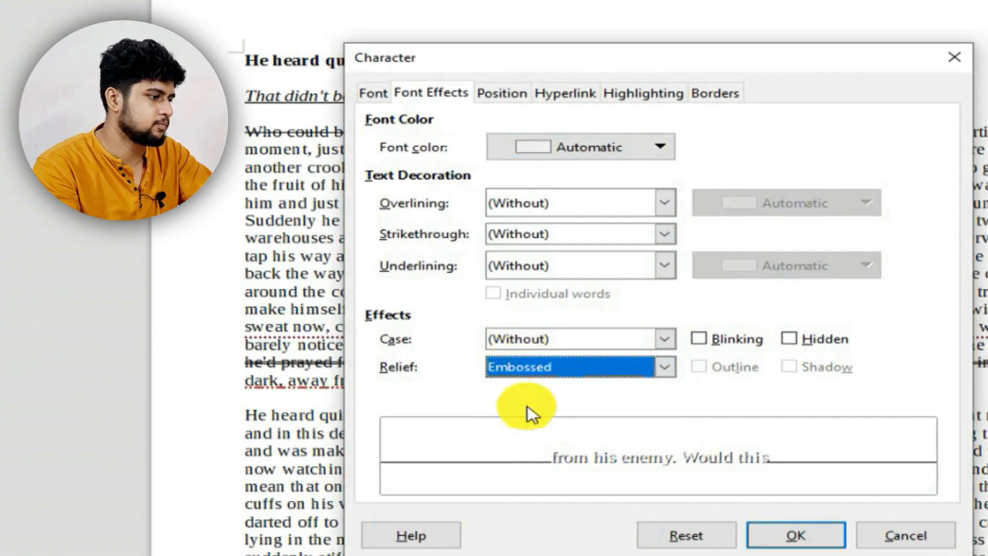
click(769, 537)
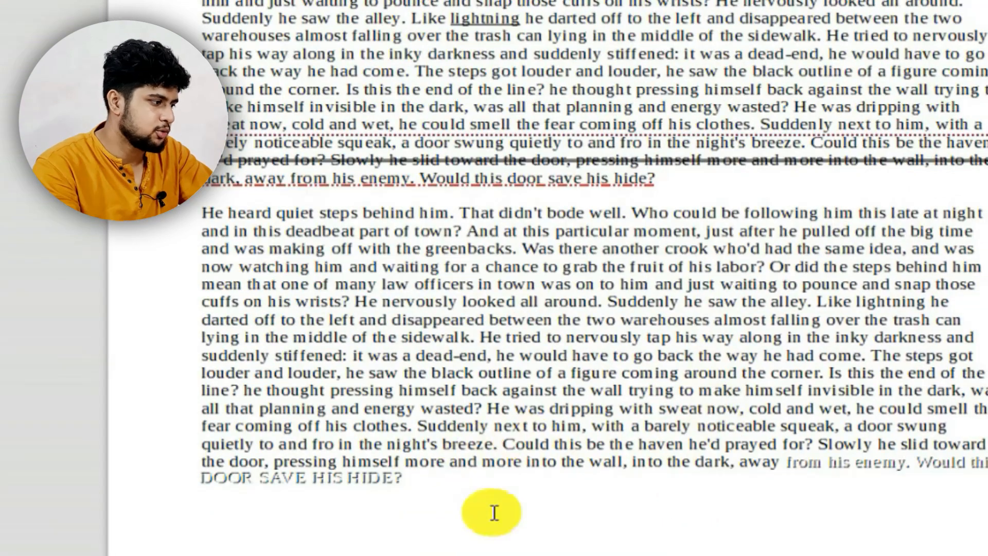
- Compare the embossed phrase "from his enemy. Would this" with the engraved line "DOOR SAVE HIS HIDE?" by highlighting each in turn
click(786, 464)
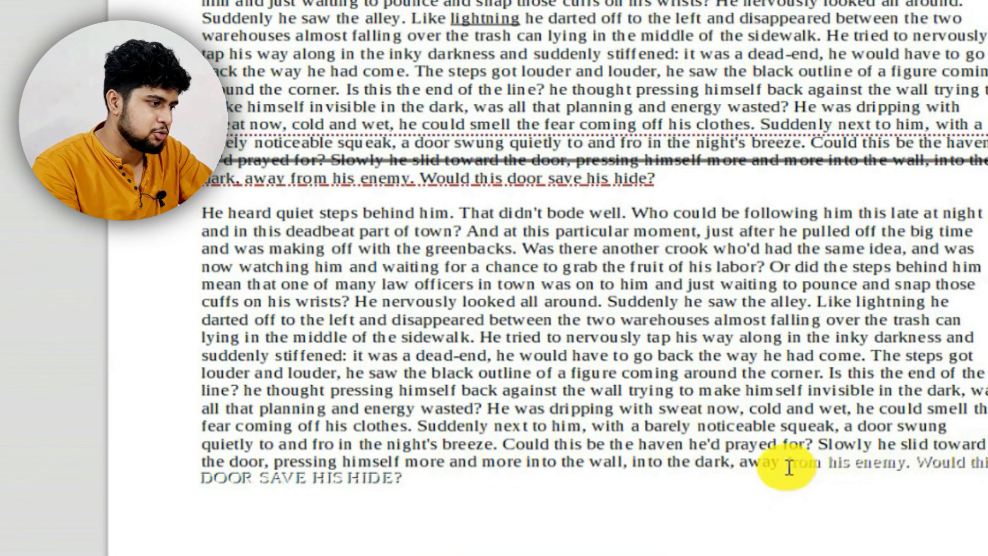
drag(796, 468, 978, 479)
click(891, 485)
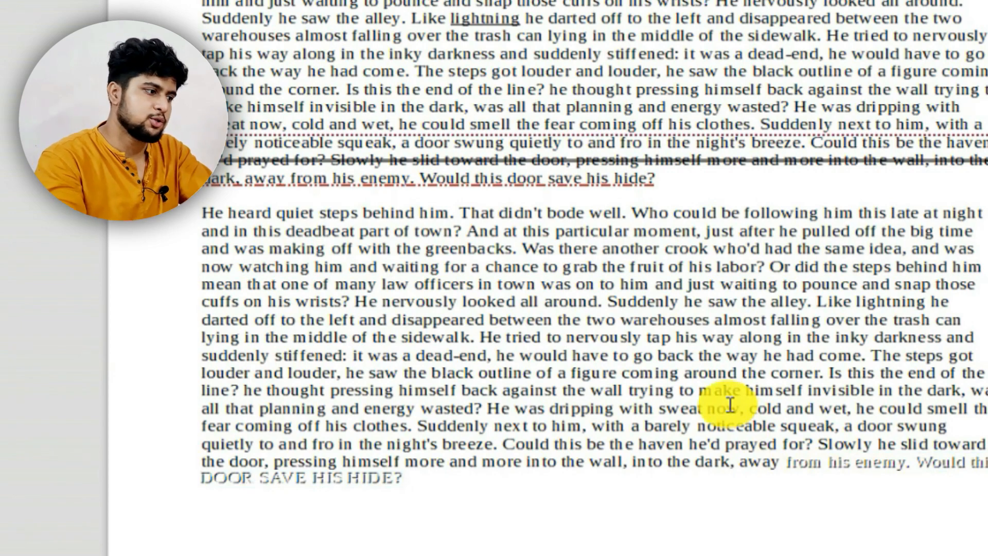
drag(789, 462, 882, 479)
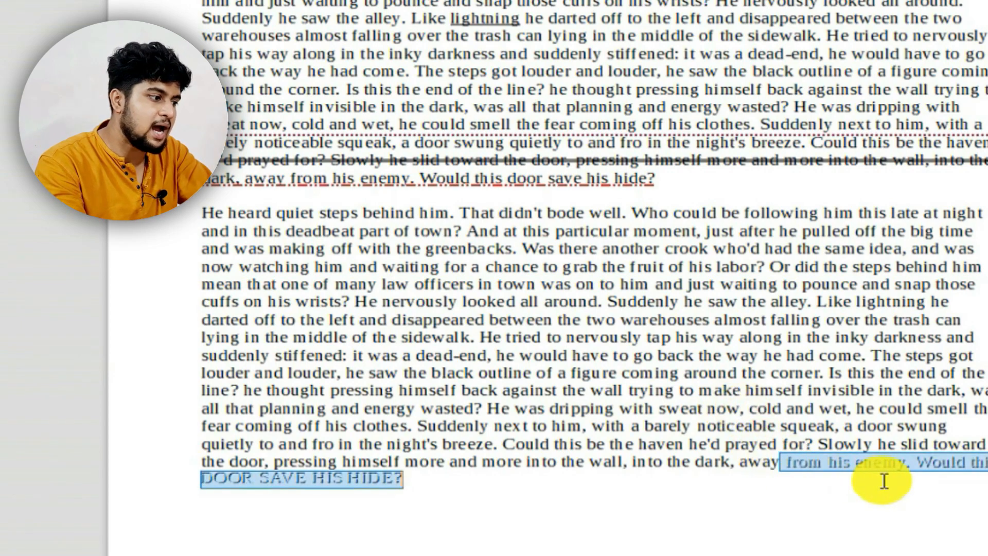
click(838, 471)
drag(786, 463, 986, 465)
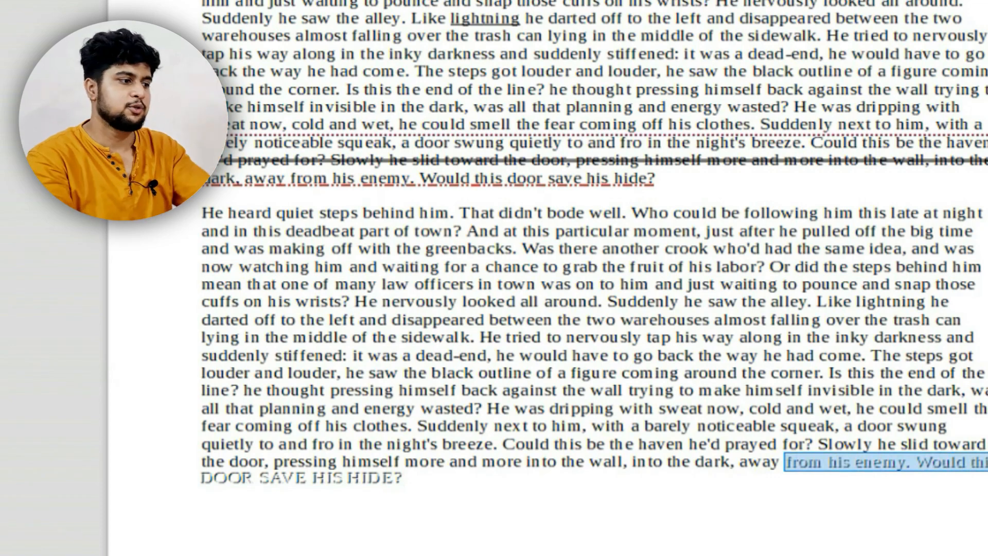
click(978, 473)
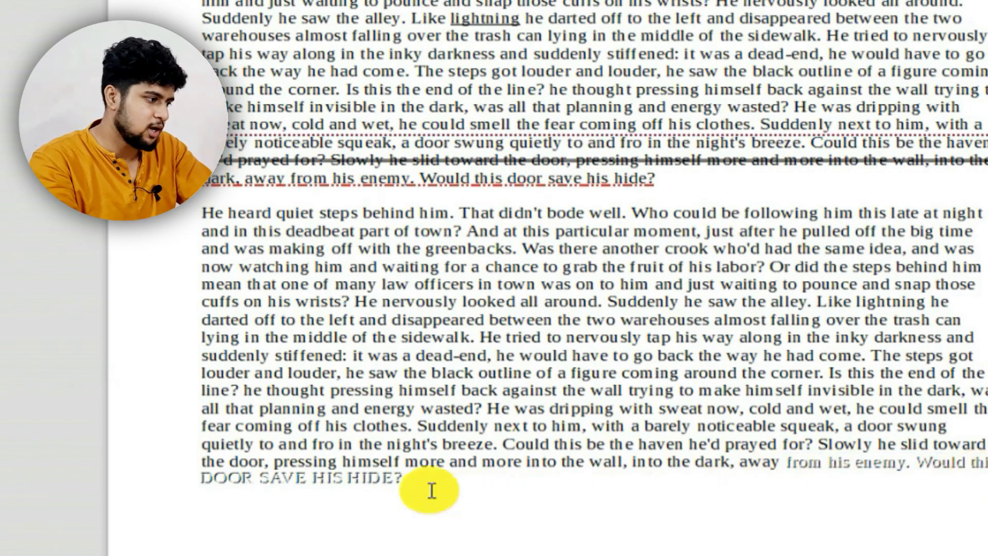
drag(199, 479, 398, 481)
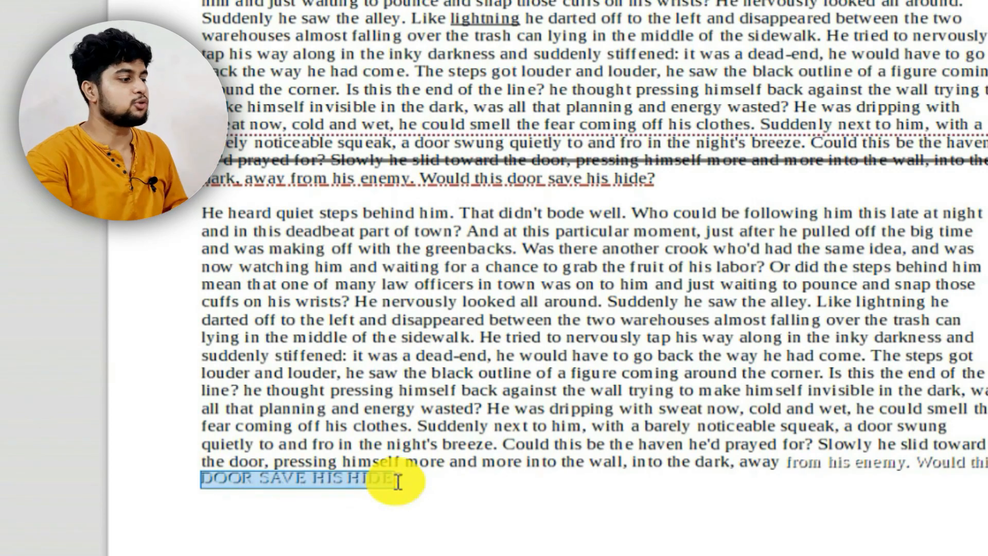
click(398, 481)
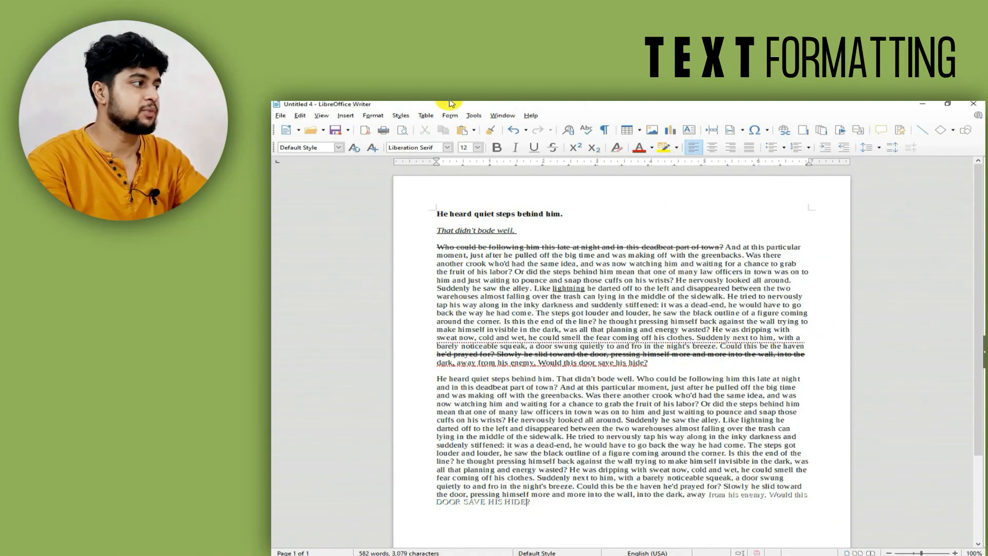
click(373, 115)
click(562, 379)
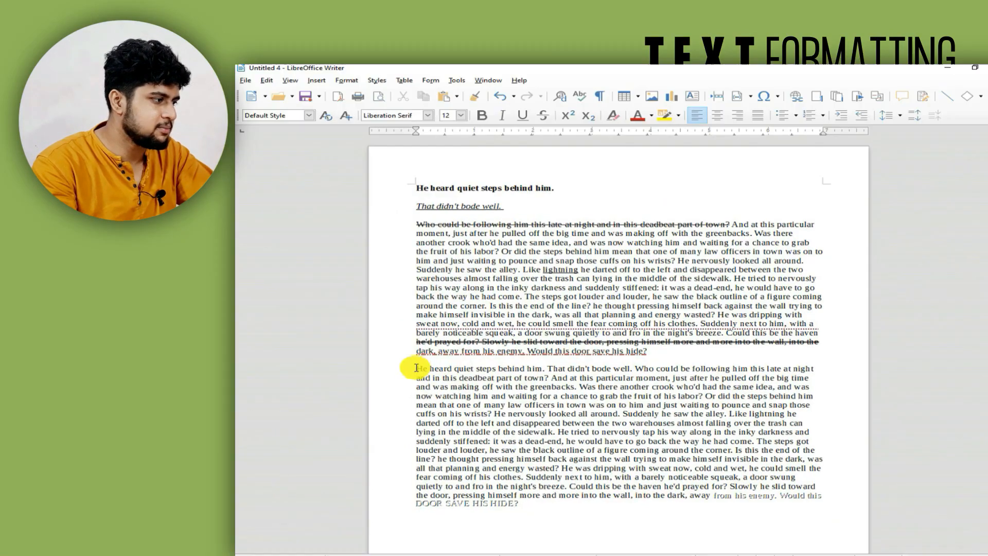
- Apply the Blinking effect to "He heard quiet steps behind" at the start of the second paragraph and deselect the text
drag(437, 380, 496, 379)
drag(344, 274, 424, 273)
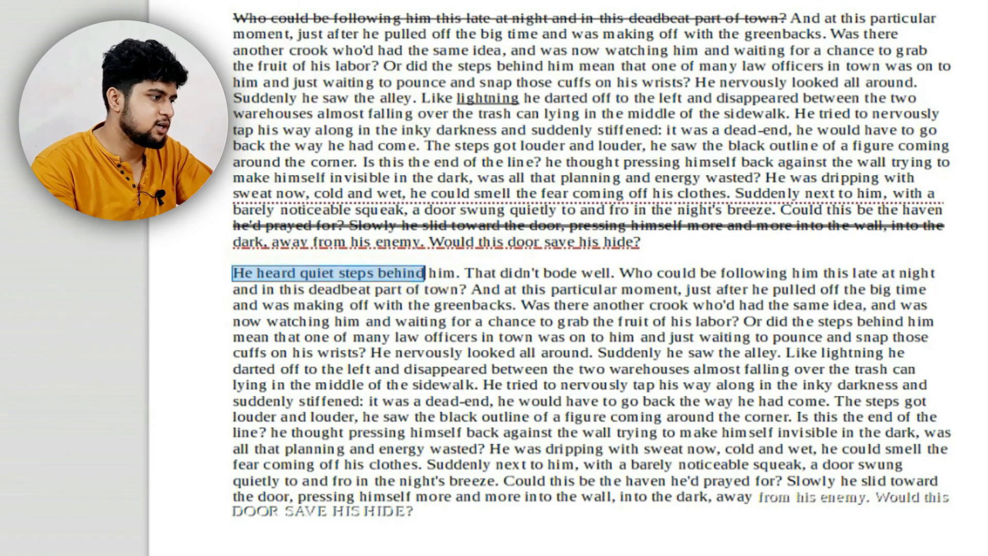
key(alt+o)
click(439, 184)
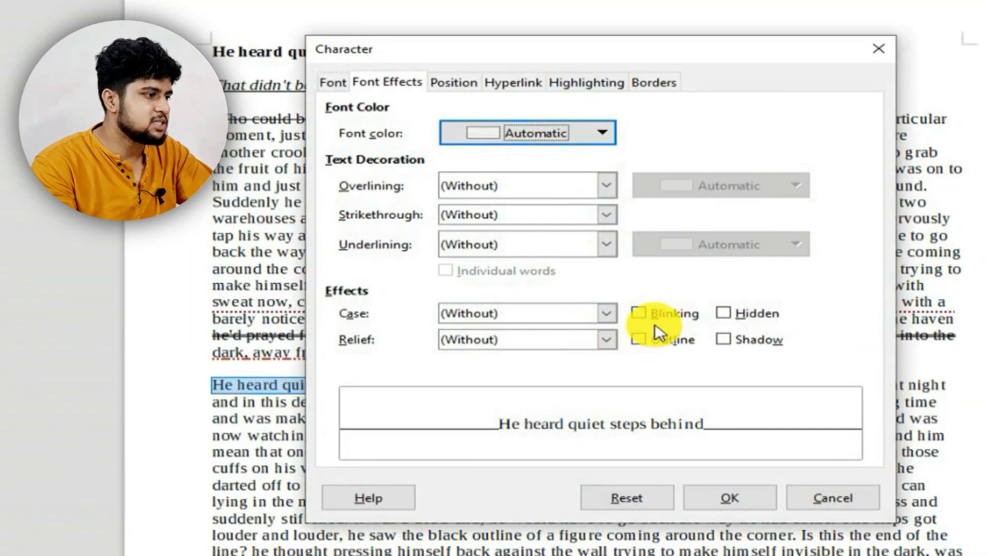
click(638, 313)
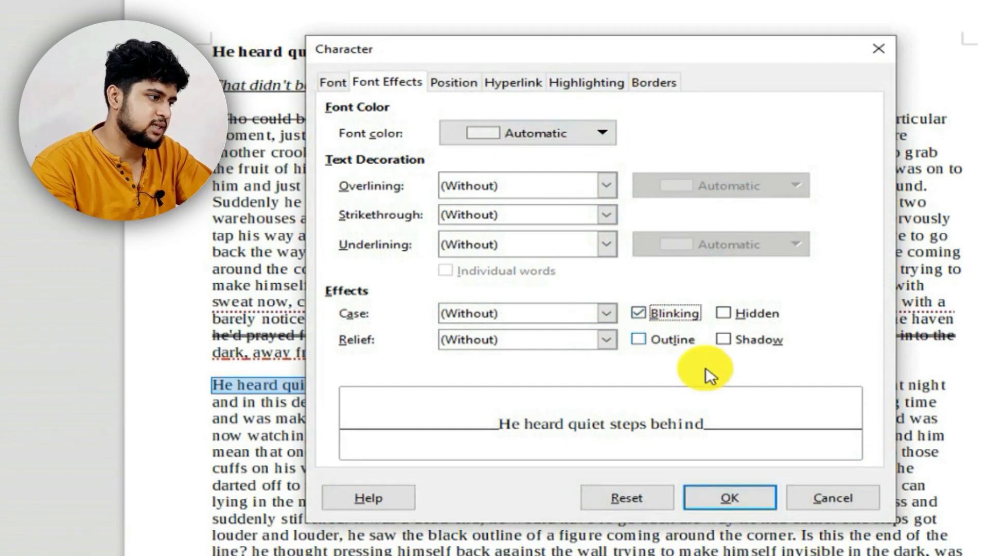
click(712, 508)
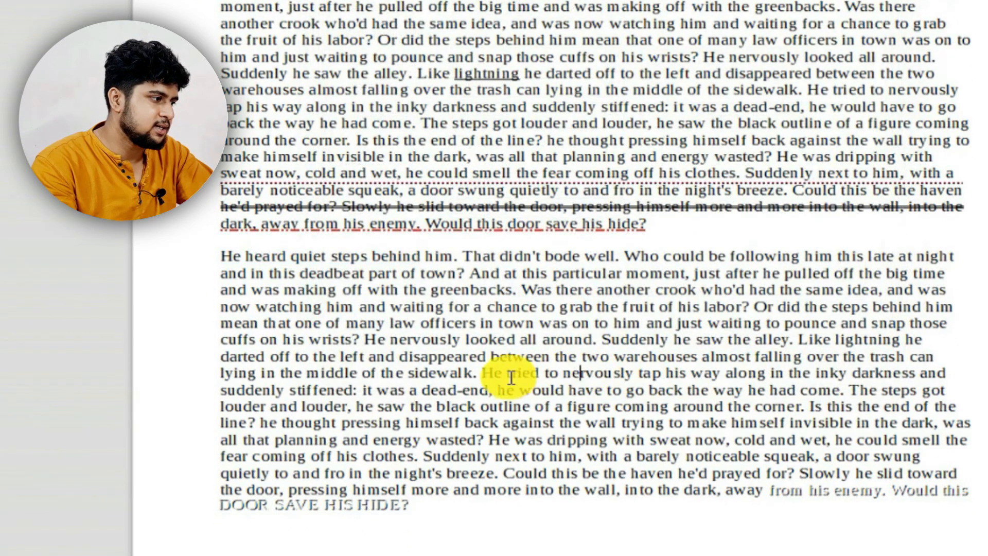
click(232, 257)
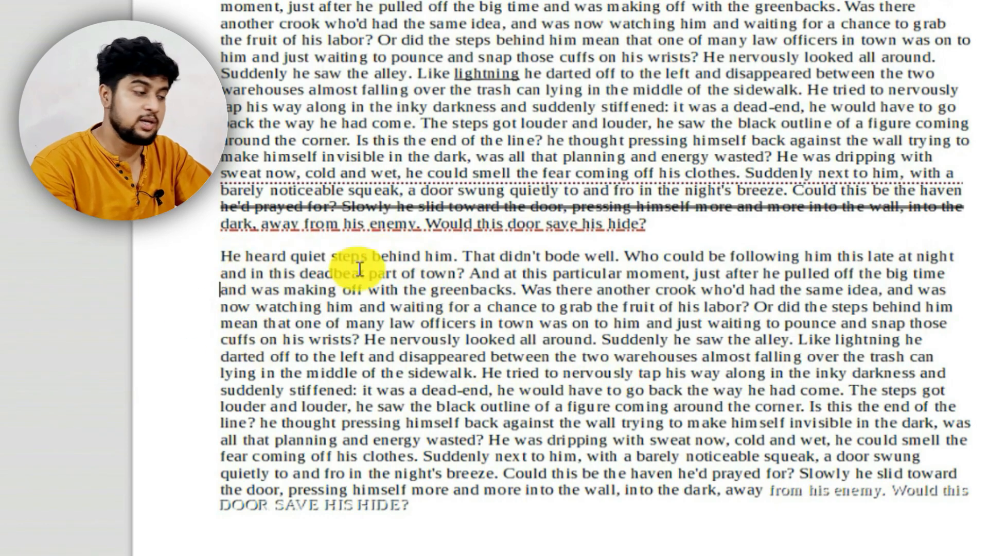
- Apply the Hidden effect to "That didn't bode well. Who could b" in the second paragraph's first line
drag(463, 257, 717, 257)
click(403, 42)
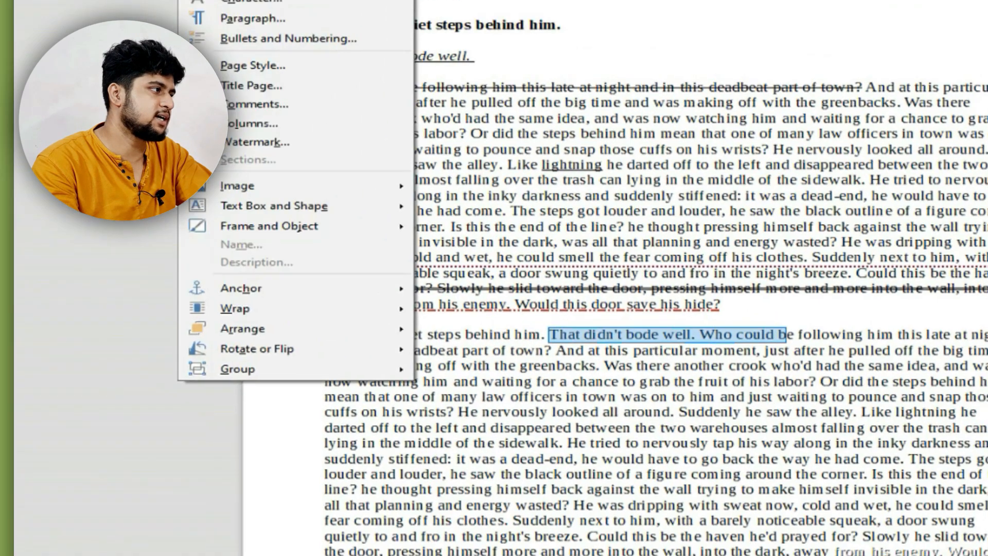
click(432, 182)
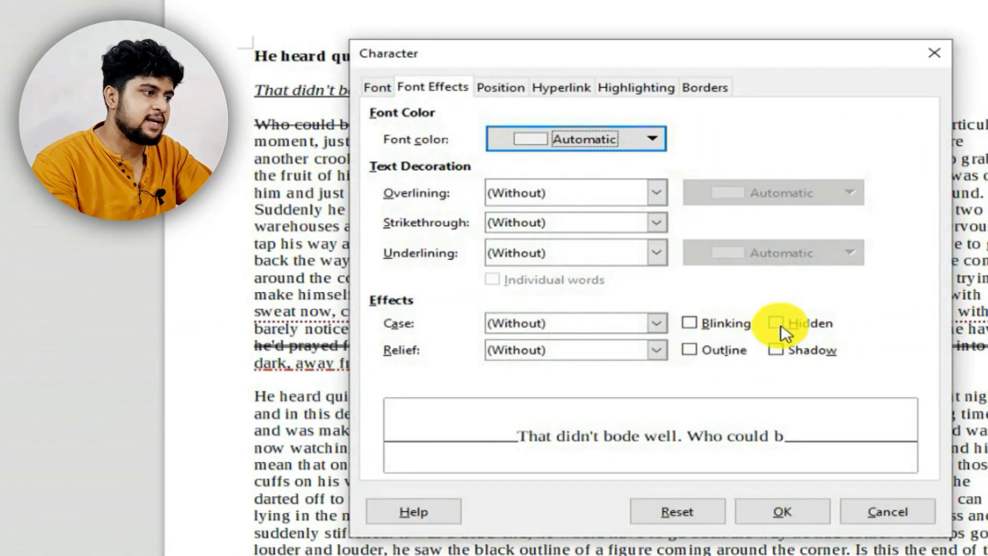
click(777, 325)
click(782, 512)
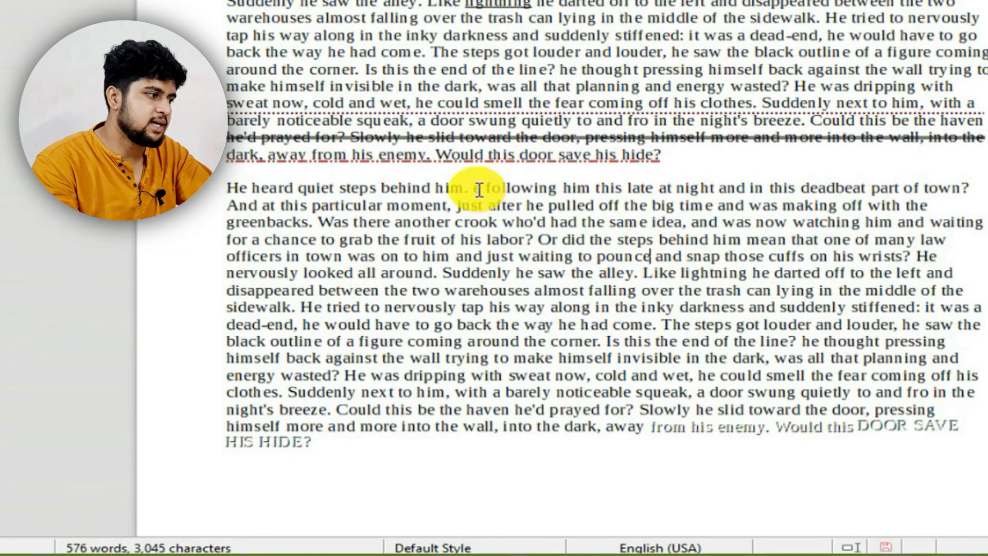
click(479, 189)
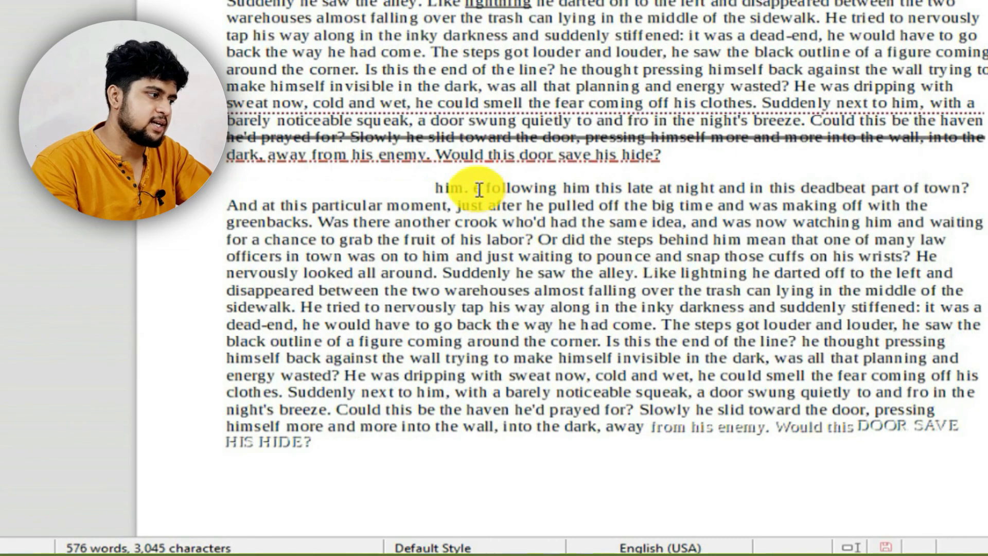
- Undo the Hidden effect on "That didn't bode well. Who could b" and reapply it
key(ctrl+z)
key(ctrl+z)
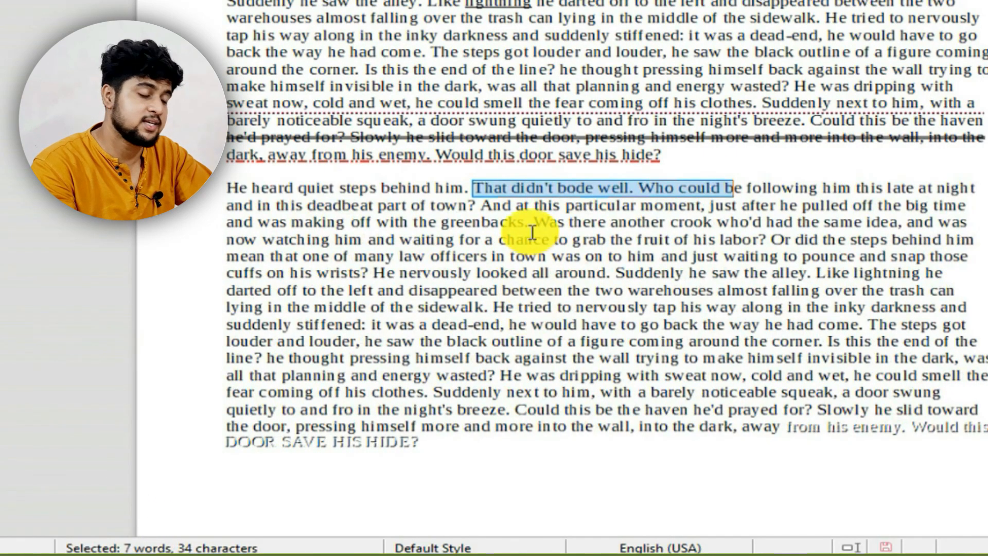
key(Delete)
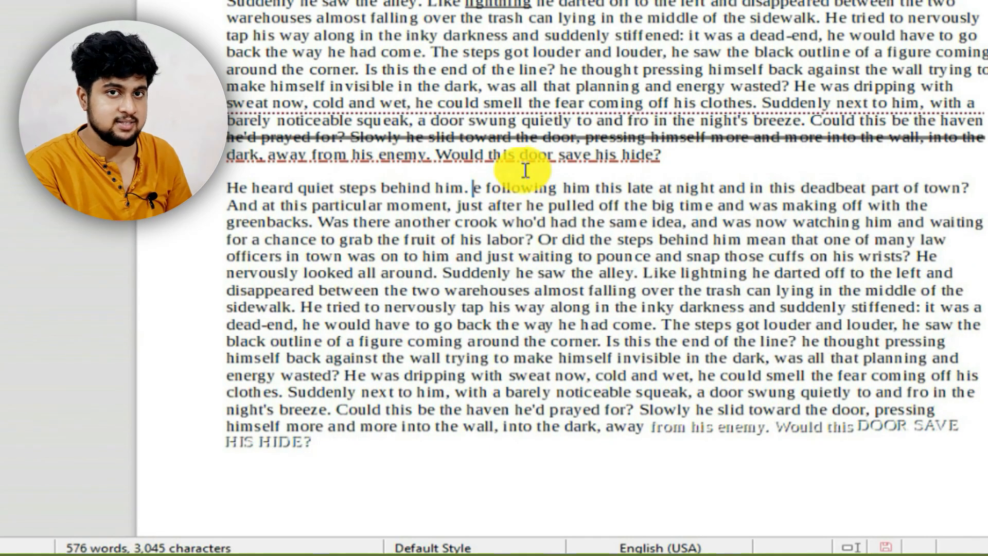
- Clear the Hidden effect from the concealed phrase after "He heard quiet steps behind him." in the second paragraph
click(474, 188)
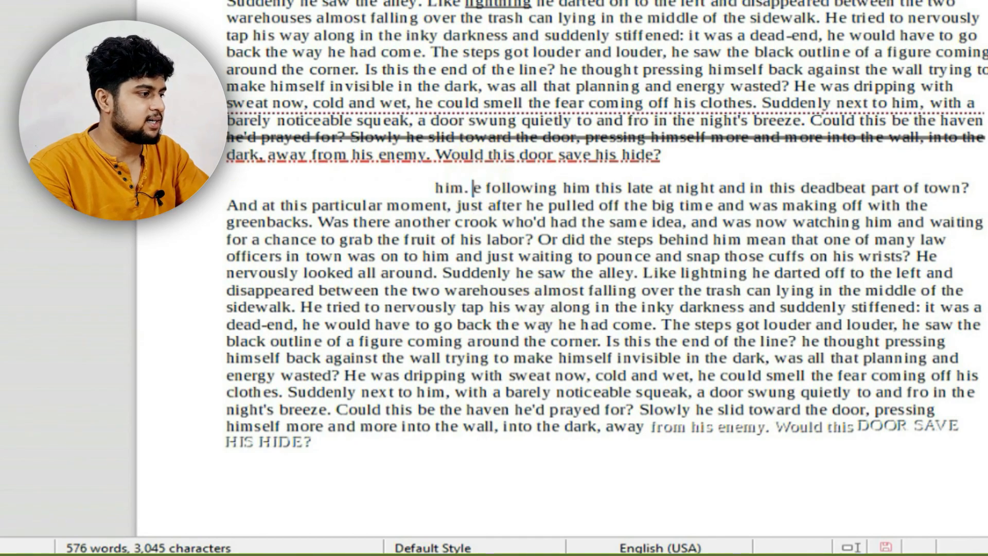
click(393, 32)
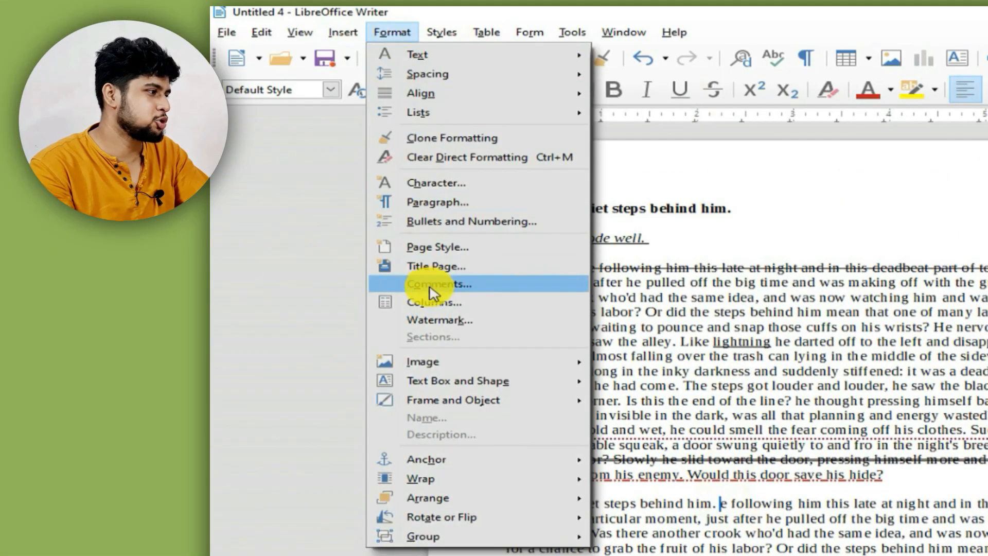
click(509, 182)
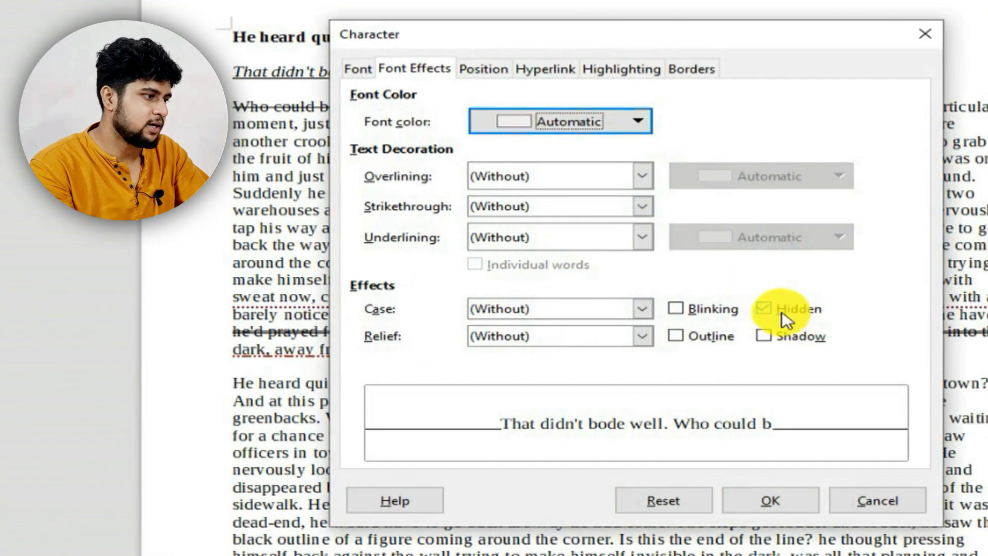
click(835, 348)
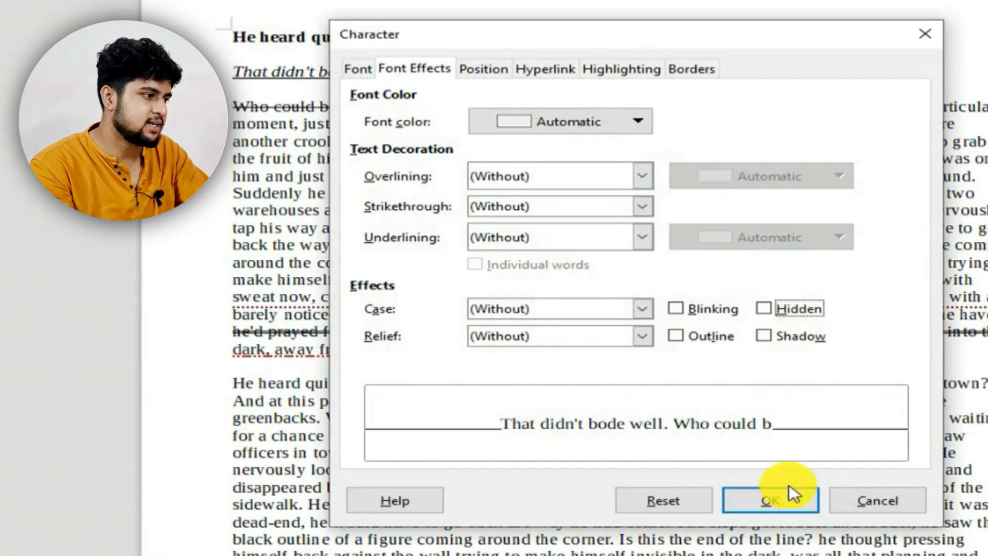
click(789, 495)
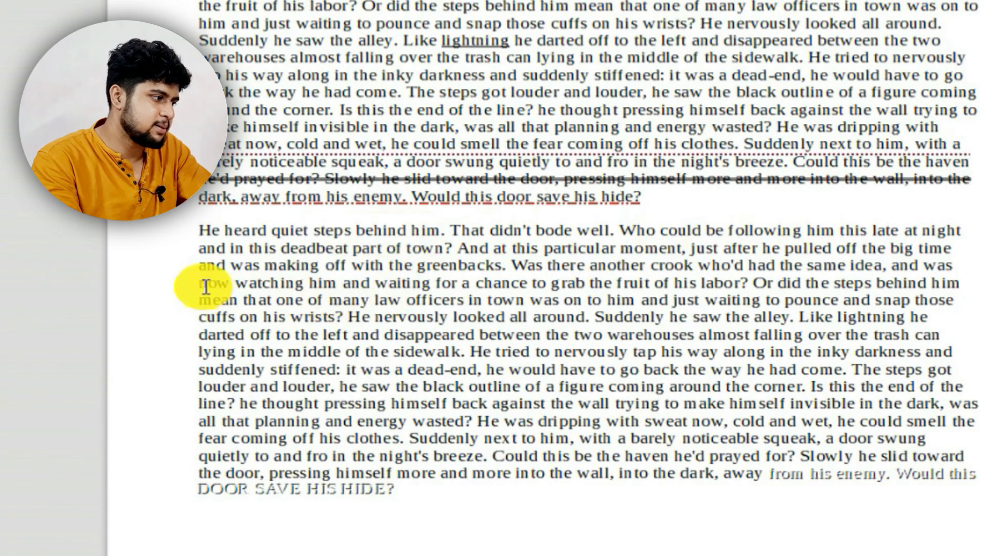
- Try the Outline and Shadow effects, together and separately, on "ow watching him and waiti" in the second paragraph, leaving both off
drag(204, 285, 415, 285)
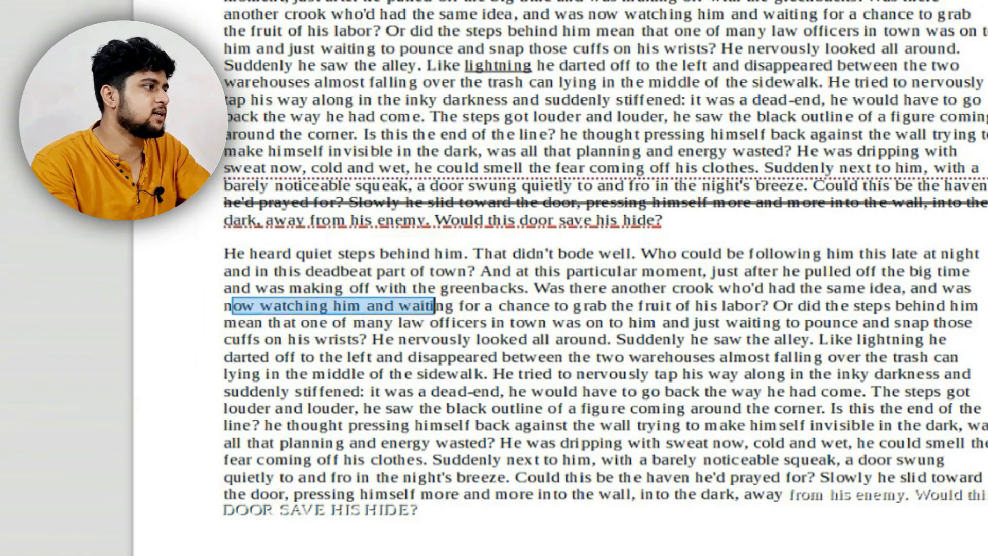
click(387, 14)
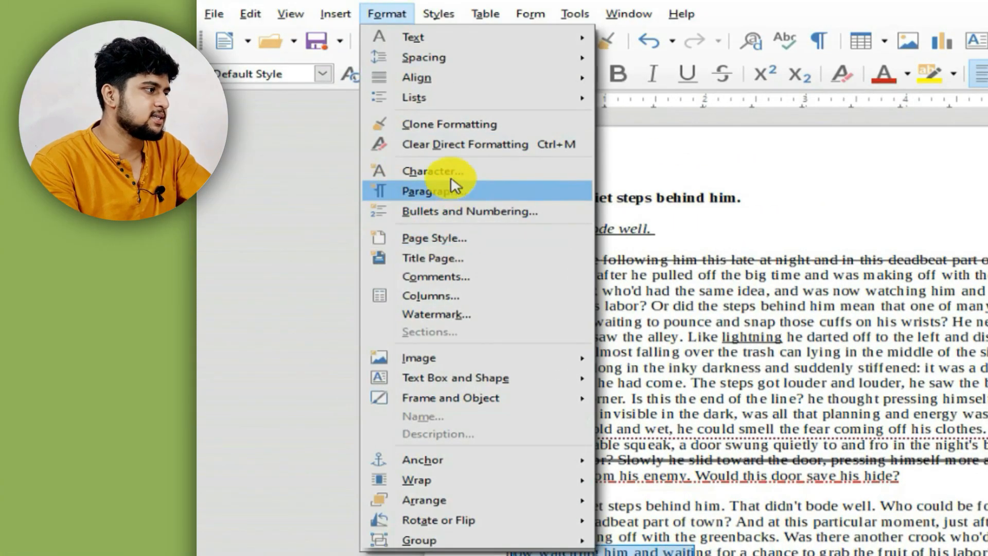
click(444, 172)
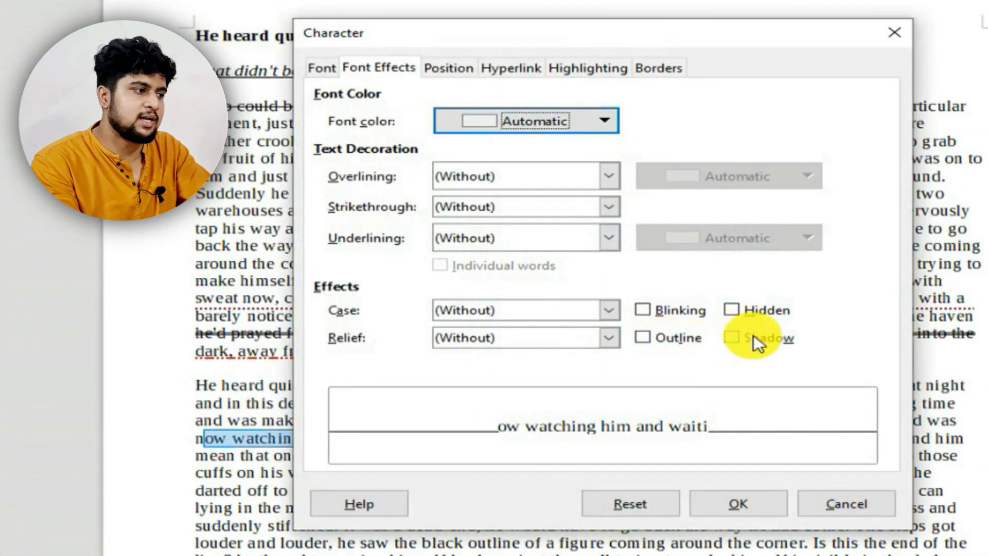
click(669, 338)
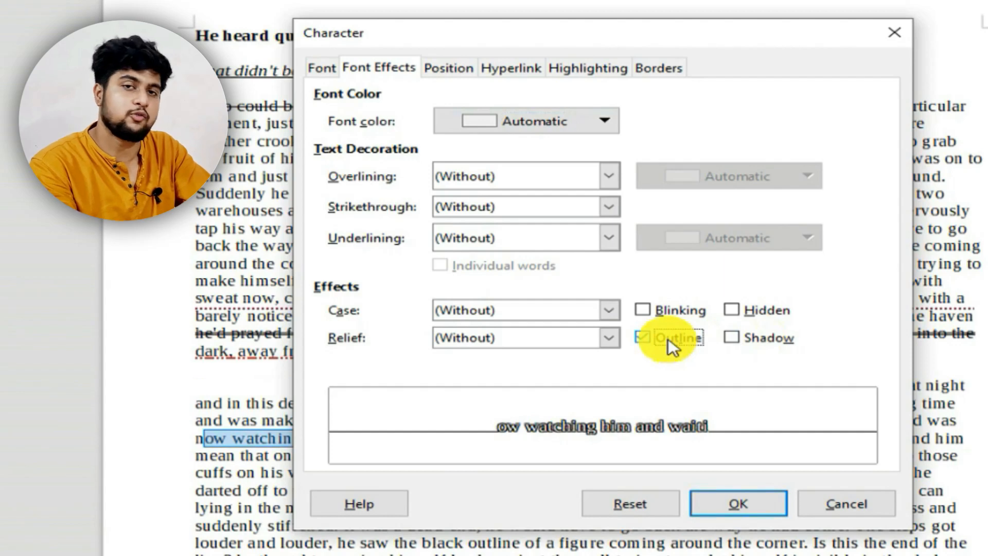
click(773, 338)
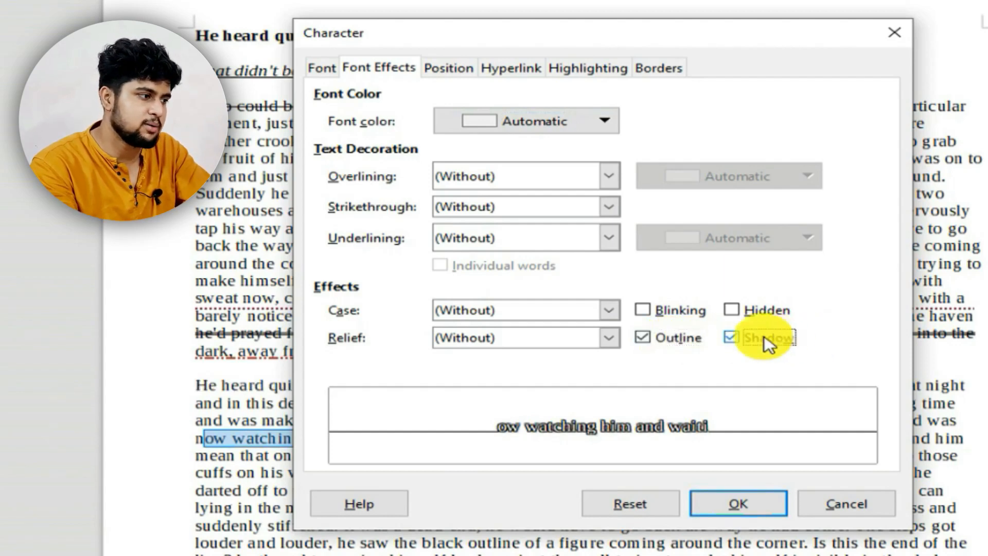
click(664, 338)
click(730, 338)
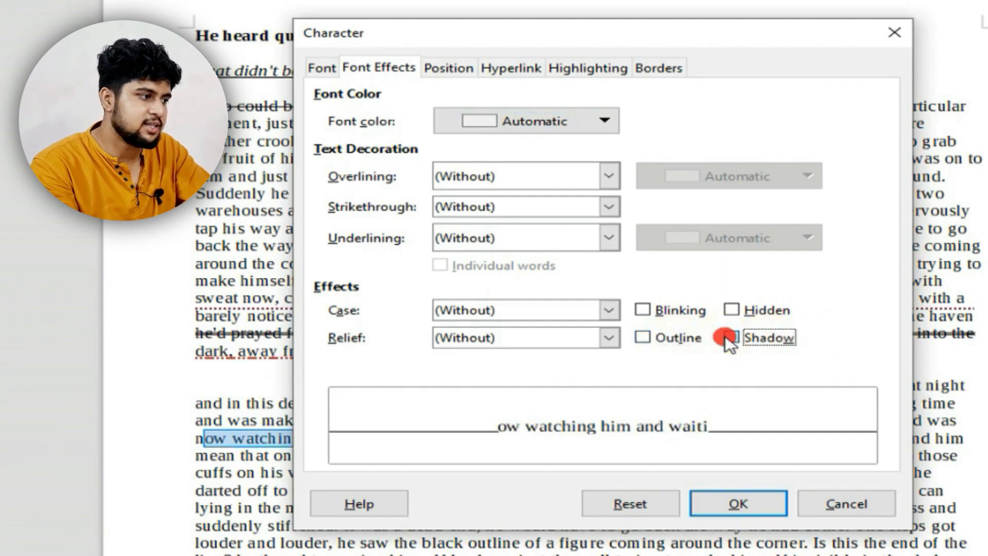
click(730, 338)
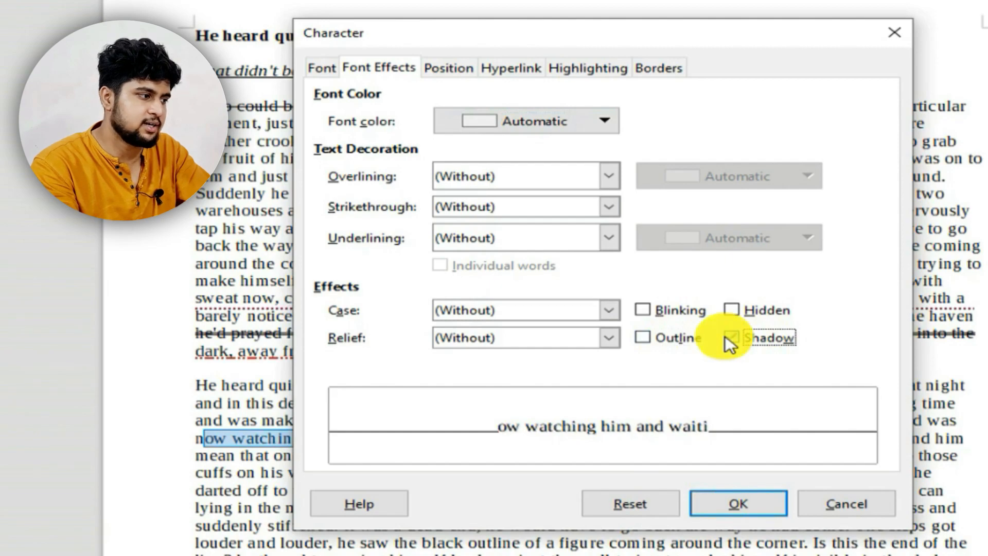
click(730, 340)
click(762, 508)
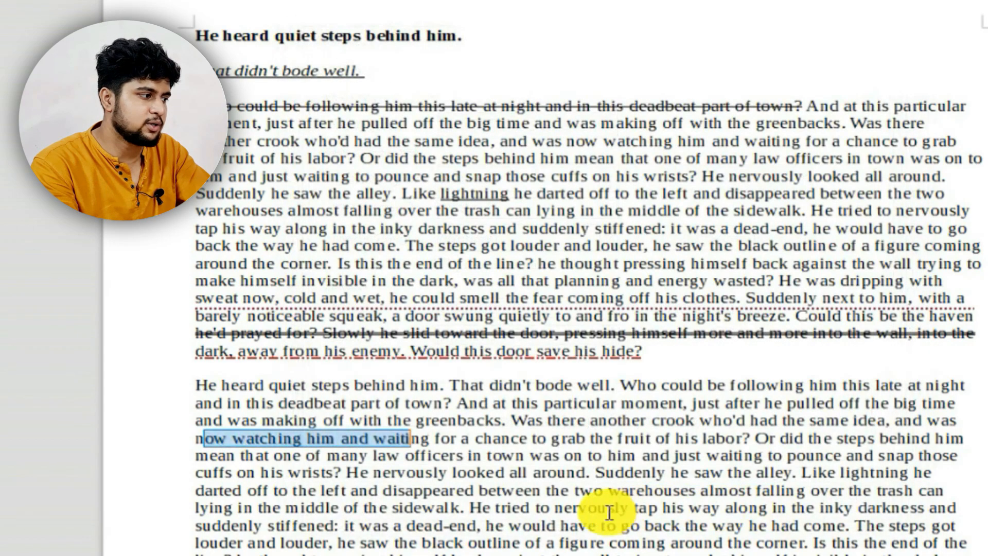
click(603, 511)
- Apply the Outline effect to "that one of many law of" in the second paragraph and deselect the text
scroll(446, 281, down, 3)
drag(239, 274, 419, 274)
click(390, 35)
click(483, 180)
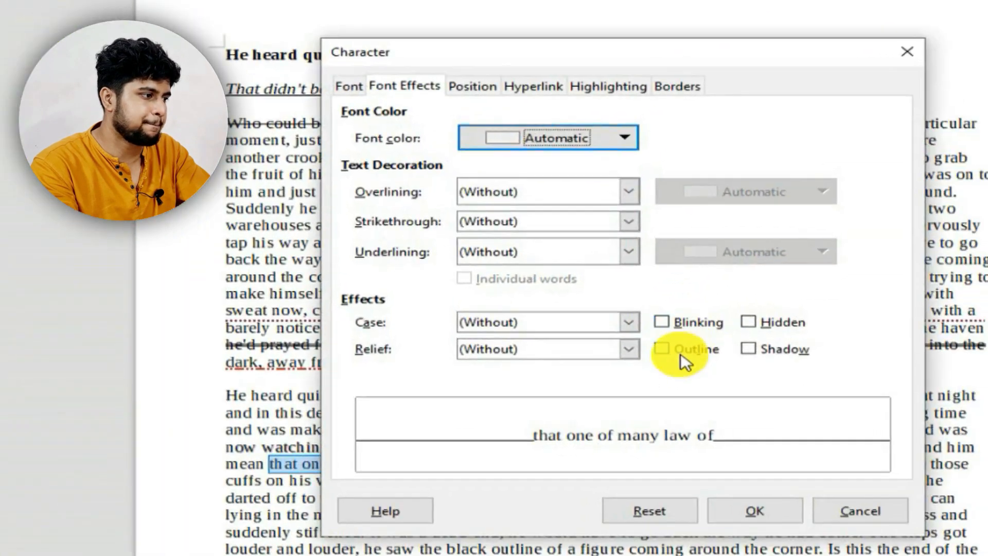
click(667, 340)
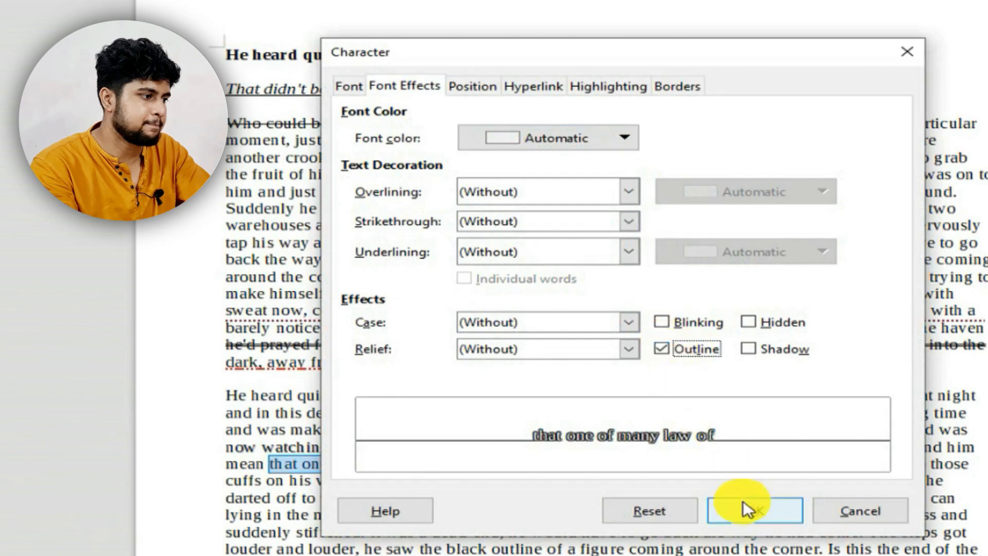
click(744, 505)
click(509, 435)
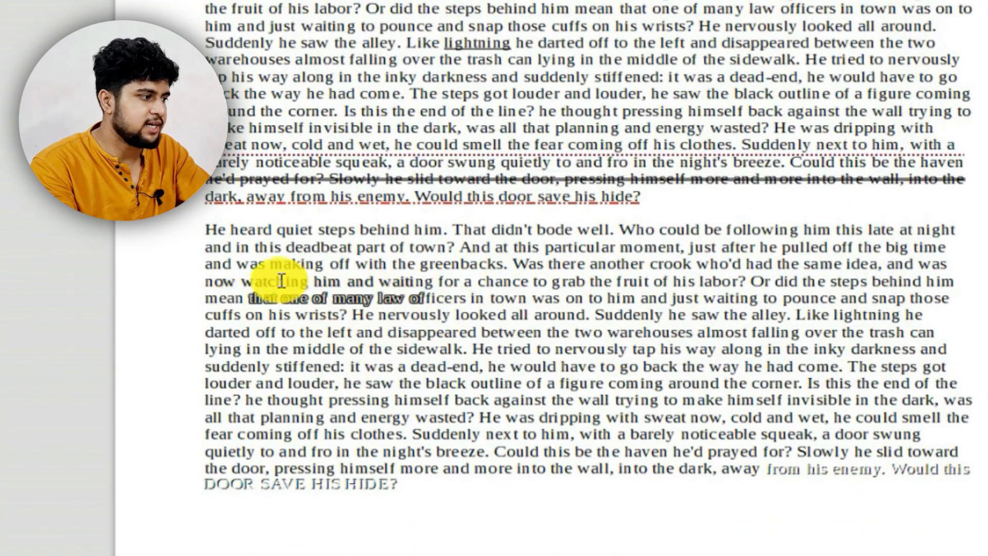